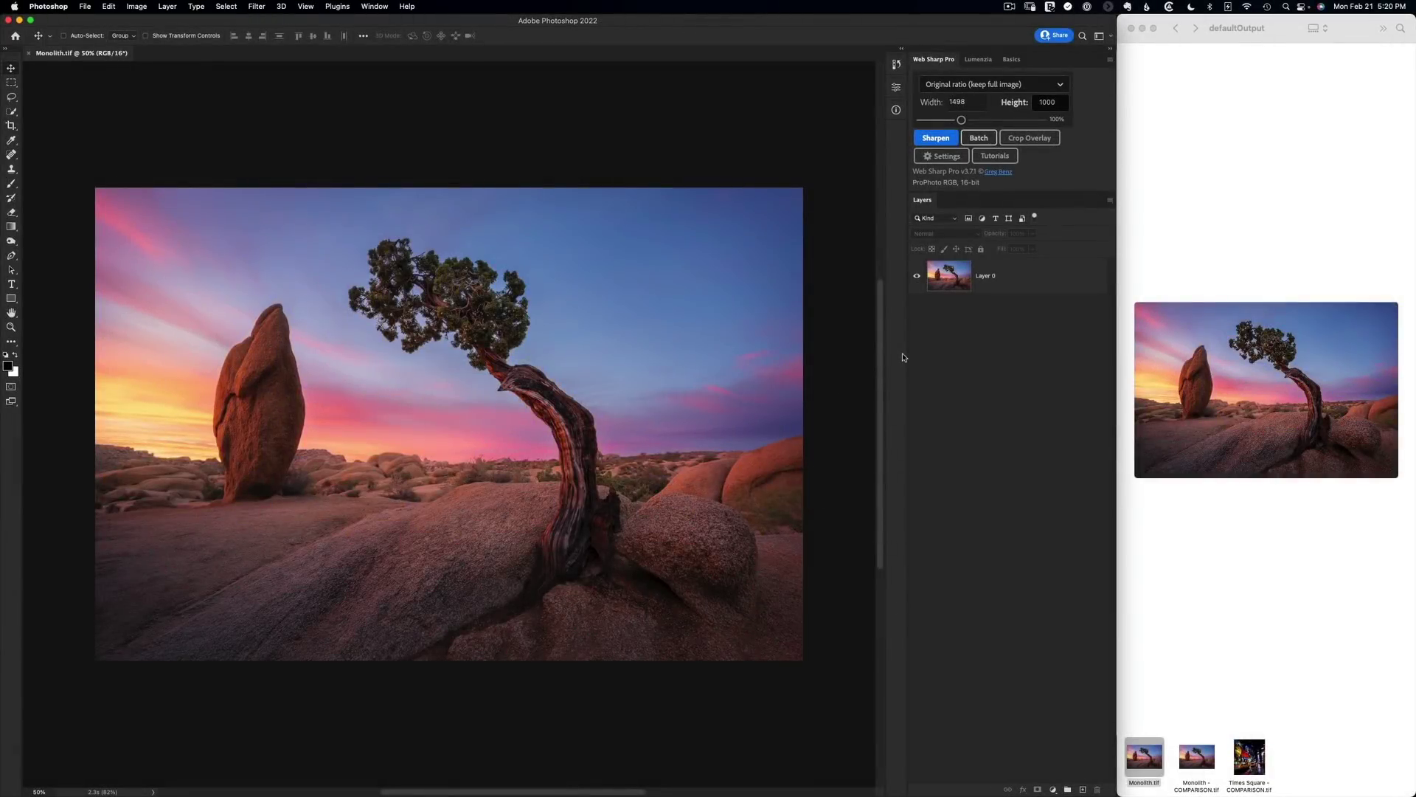
Save a copy of Monolith in WebP format to bring up the WebP Options dialog
{"action": "left_click", "coordinate": [86, 7]}
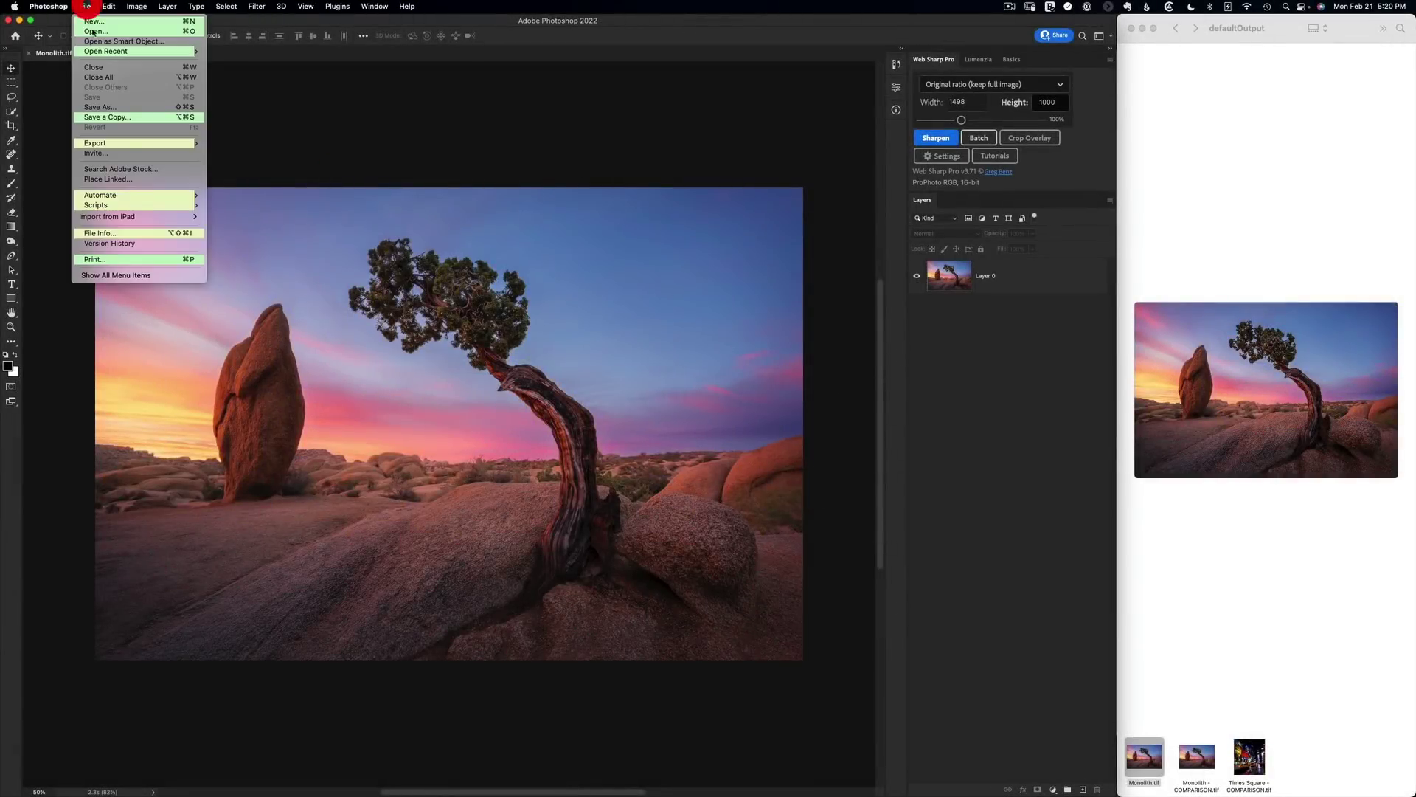
{"action": "left_click", "coordinate": [108, 116]}
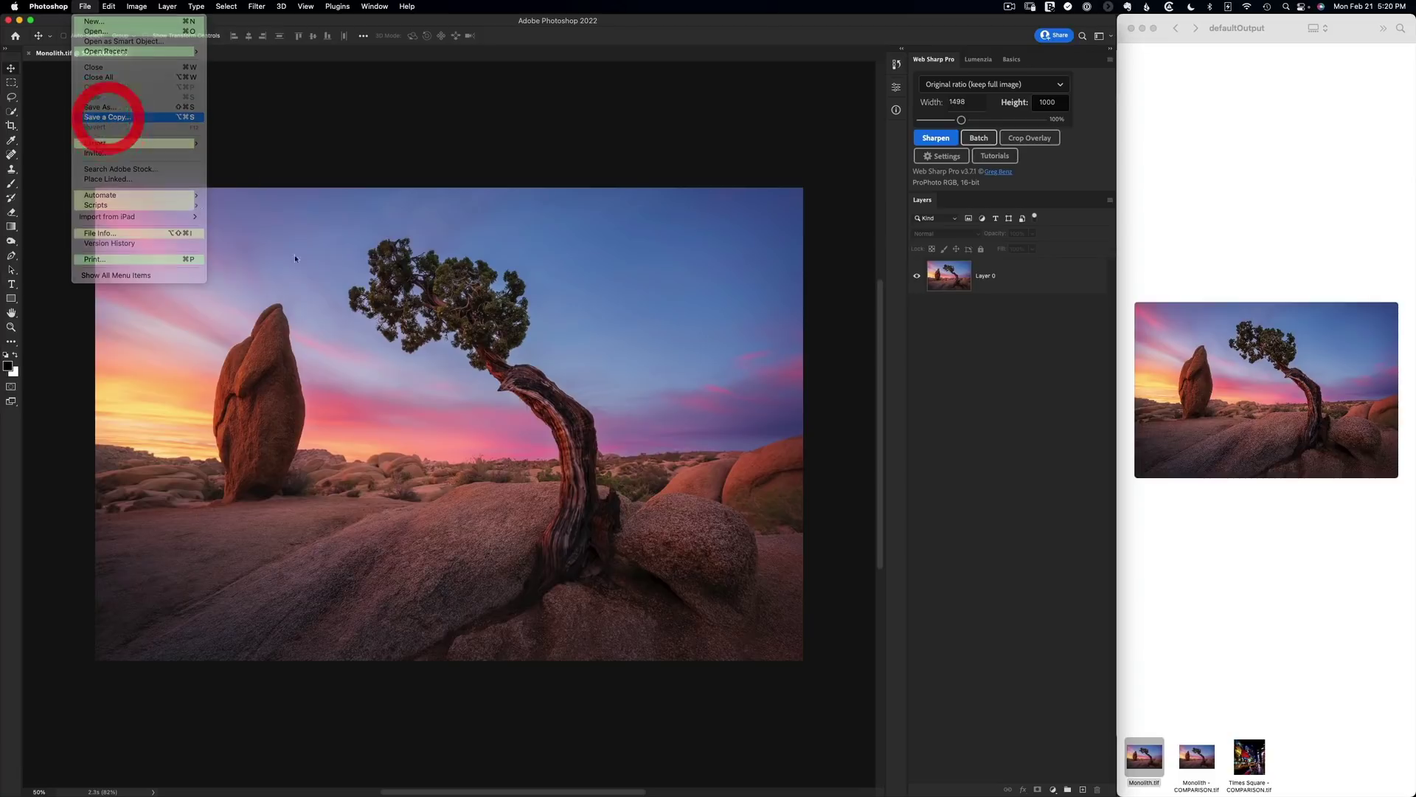
{"action": "left_click", "coordinate": [662, 313]}
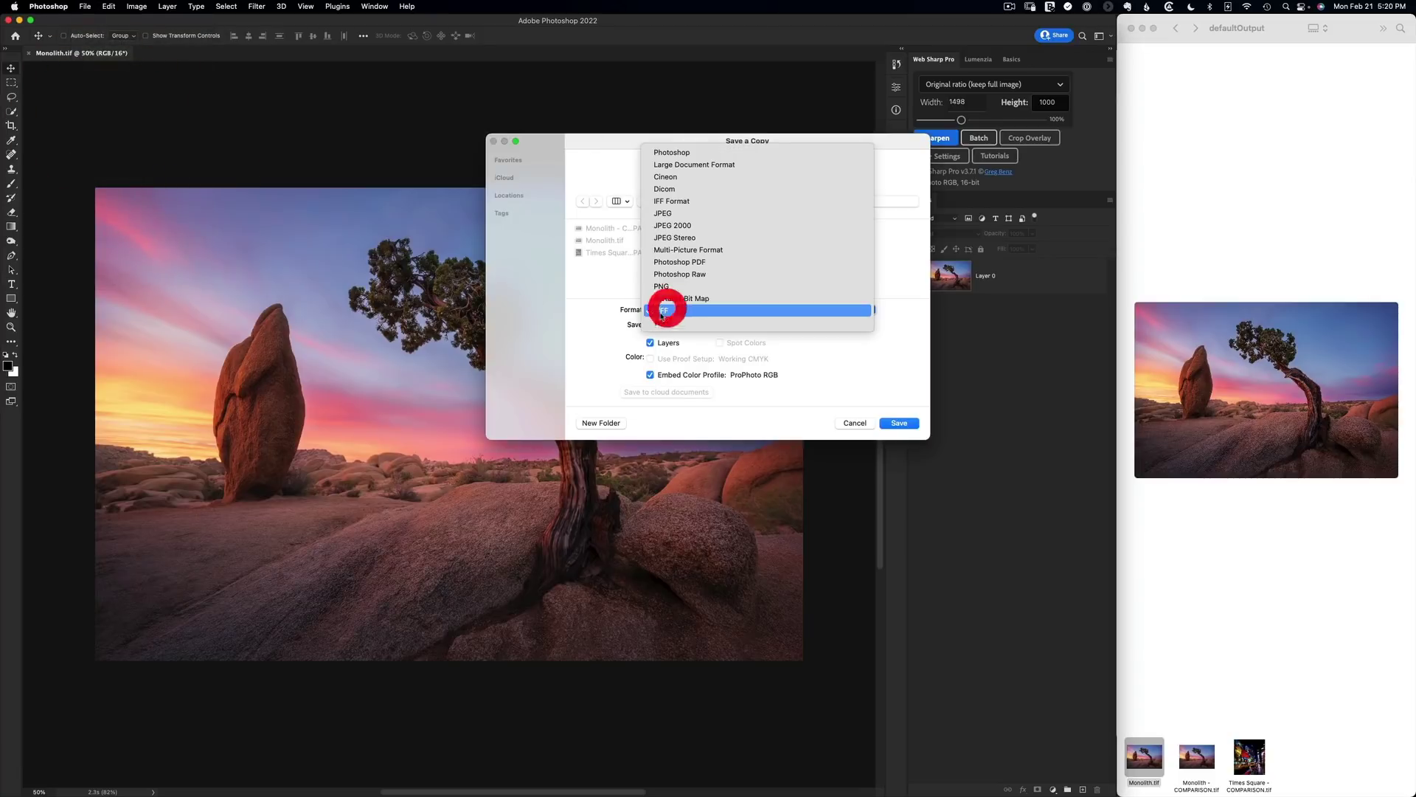
{"action": "left_click", "coordinate": [675, 323]}
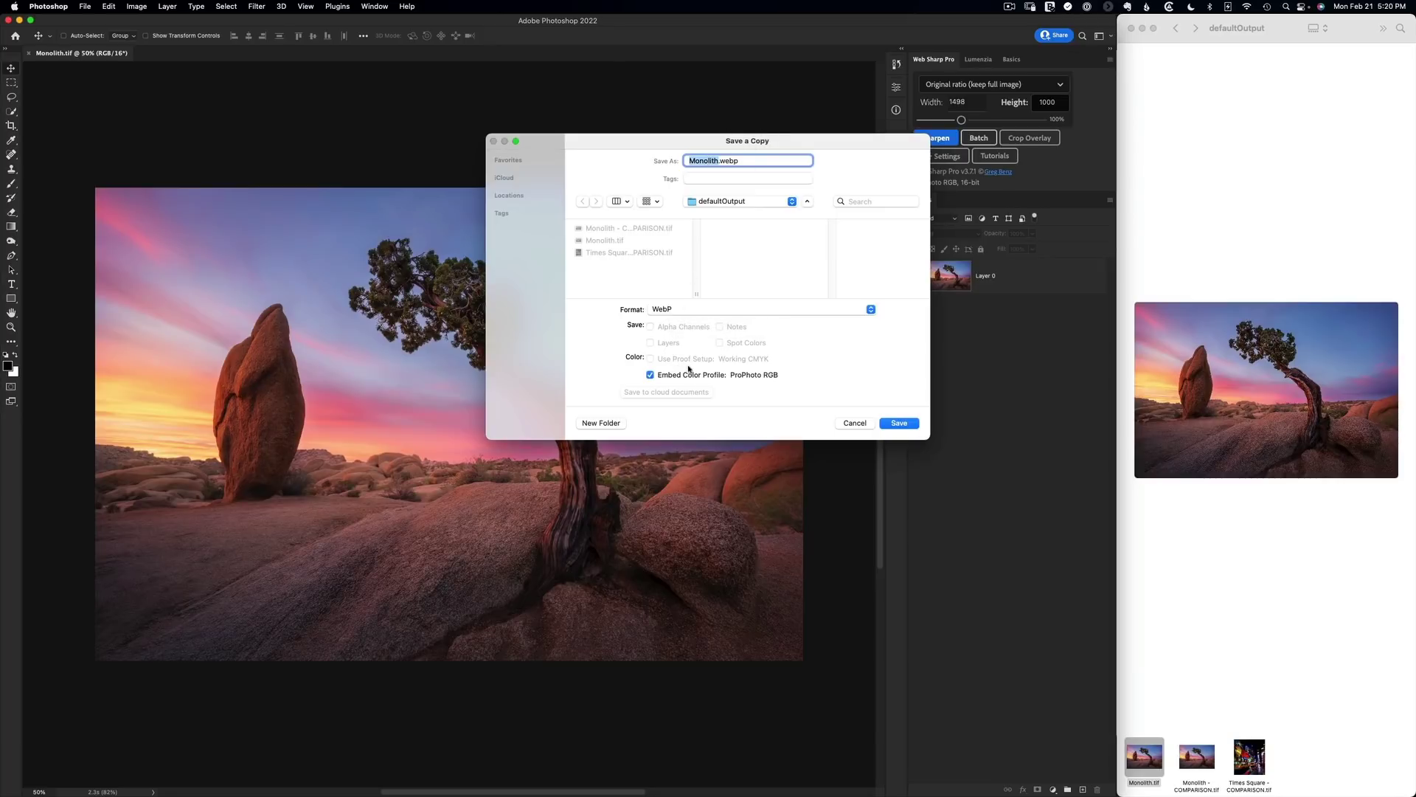
{"action": "left_click", "coordinate": [889, 426]}
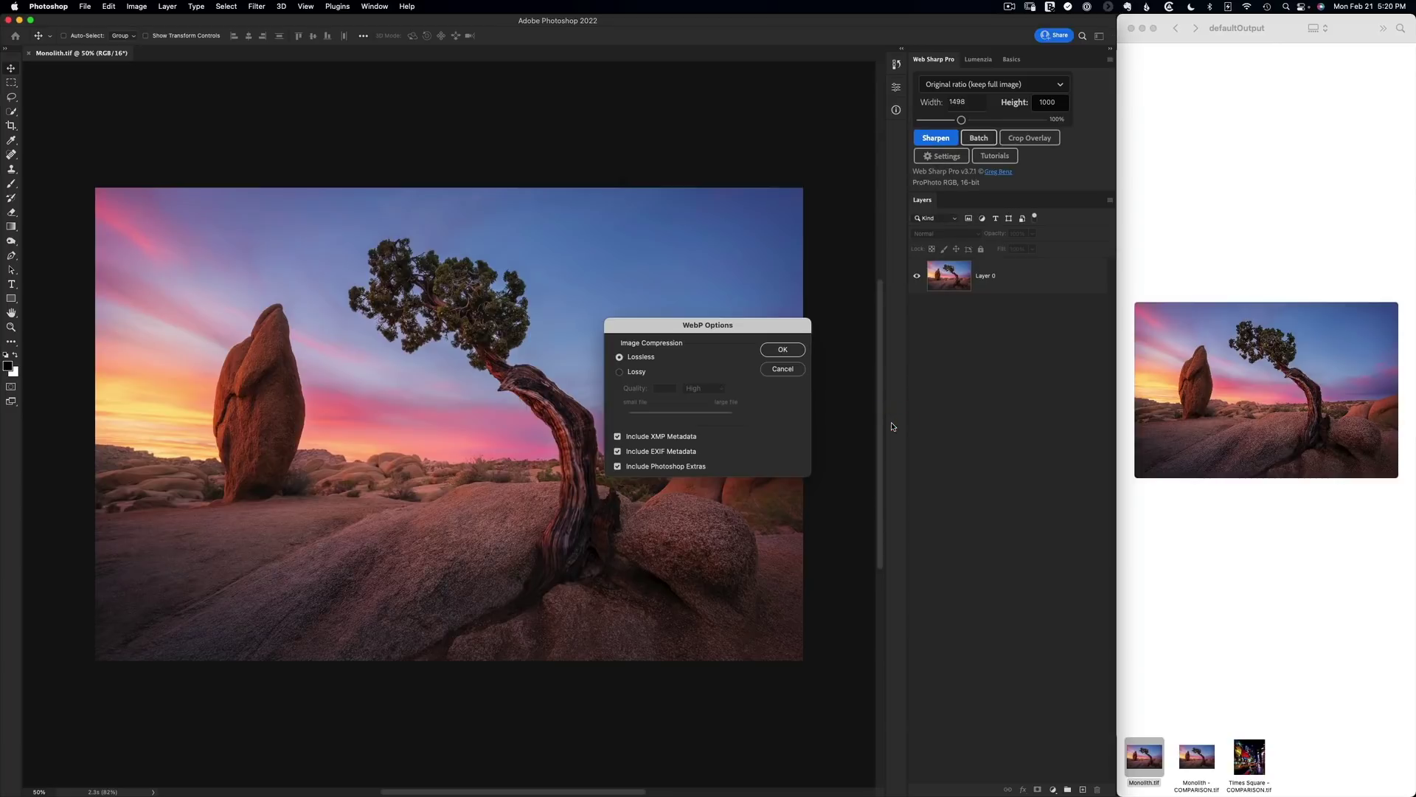
Switch WebP compression to Lossy and drag the Quality slider to 80
{"action": "left_click", "coordinate": [619, 372]}
{"action": "left_click_drag", "start_coordinate": [706, 417], "coordinate": [728, 419]}
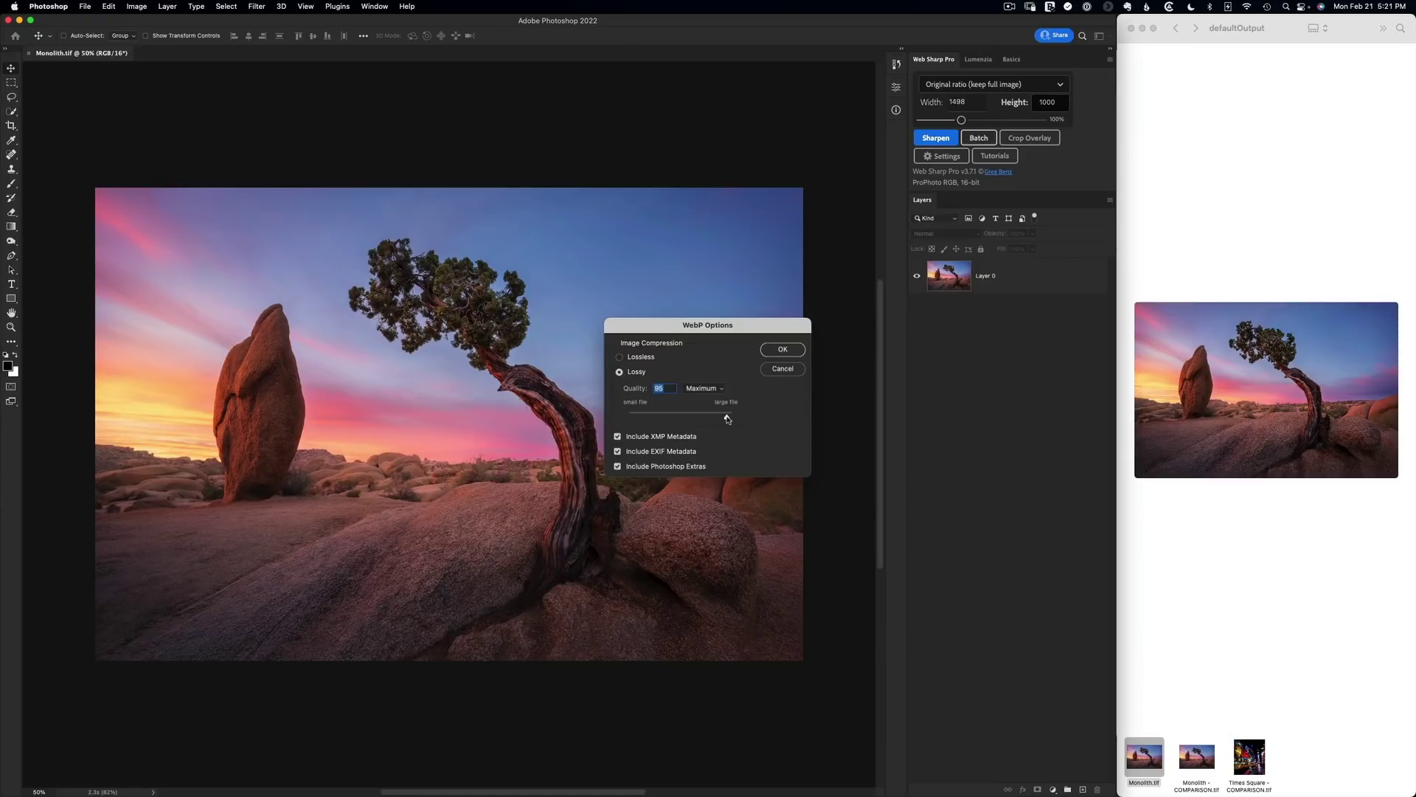
{"action": "left_click_drag", "start_coordinate": [728, 419], "coordinate": [712, 417]}
Try the High preset (75), quality 100 and lossless compression, then return to lossy
{"action": "left_click", "coordinate": [705, 388]}
{"action": "left_click", "coordinate": [702, 385]}
{"action": "left_click_drag", "start_coordinate": [706, 419], "coordinate": [735, 417]}
{"action": "left_click", "coordinate": [641, 358]}
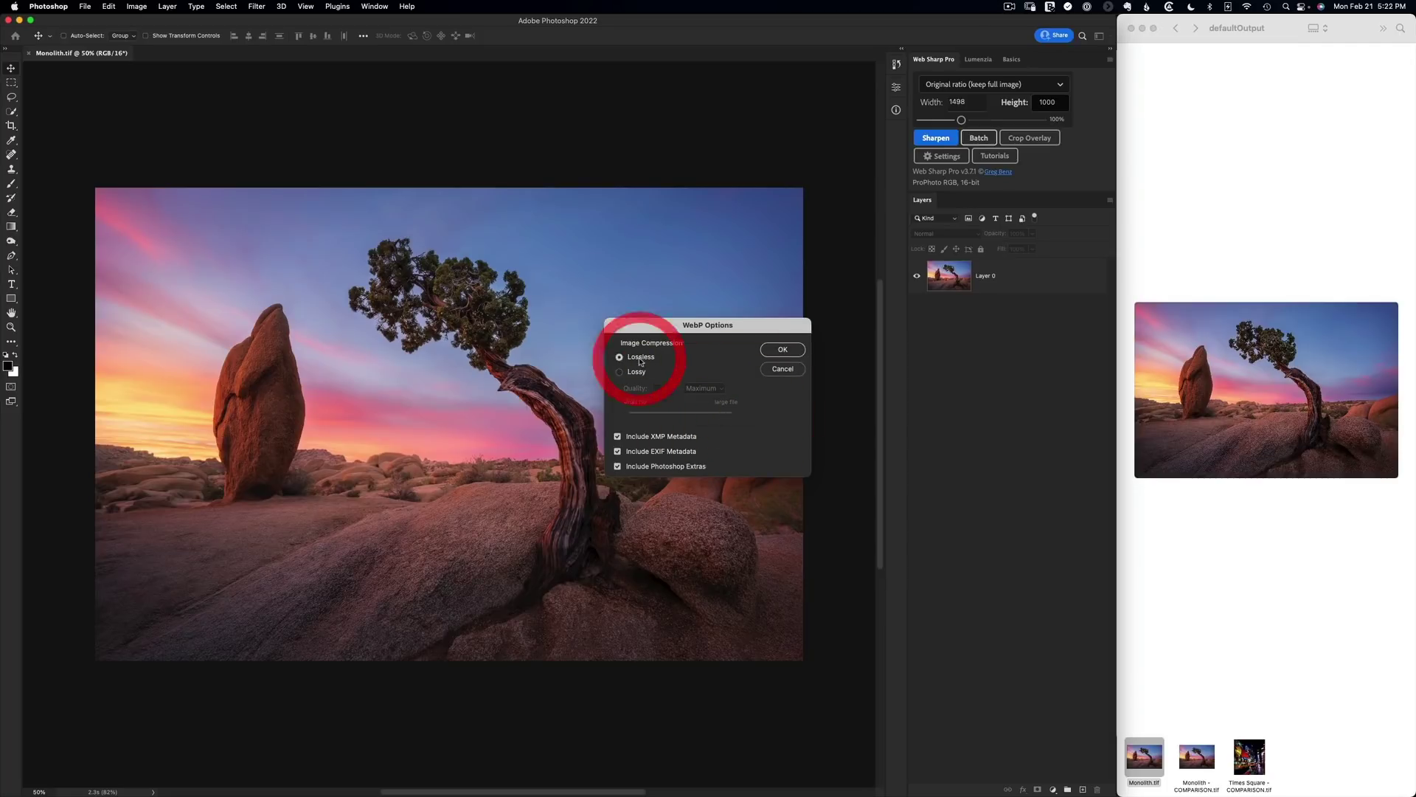
{"action": "left_click", "coordinate": [633, 372]}
Set WebP quality to 73, save, and select Monolith.webp in the output folder
{"action": "left_click_drag", "start_coordinate": [734, 418], "coordinate": [685, 418]}
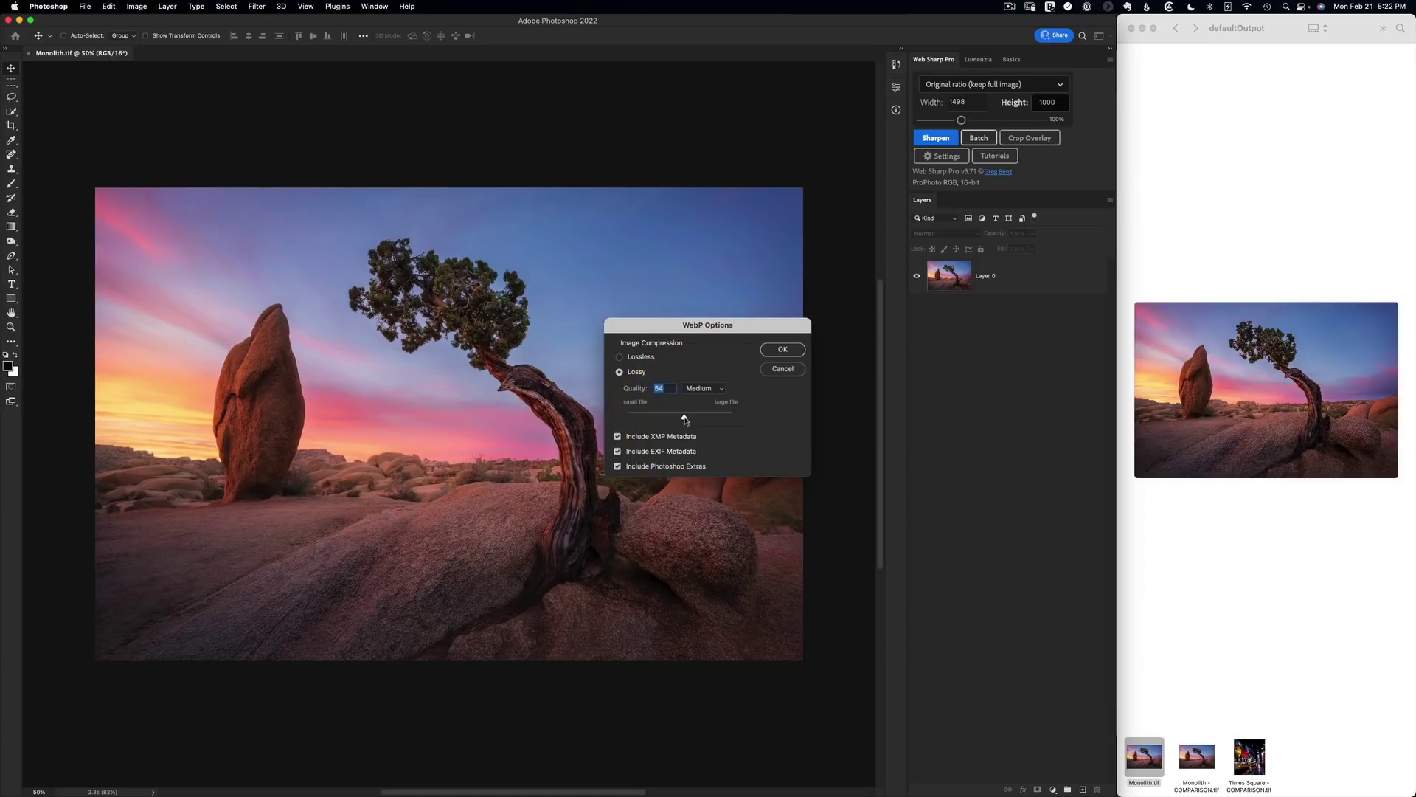
{"action": "left_click_drag", "start_coordinate": [685, 418], "coordinate": [708, 420]}
{"action": "left_click", "coordinate": [782, 350]}
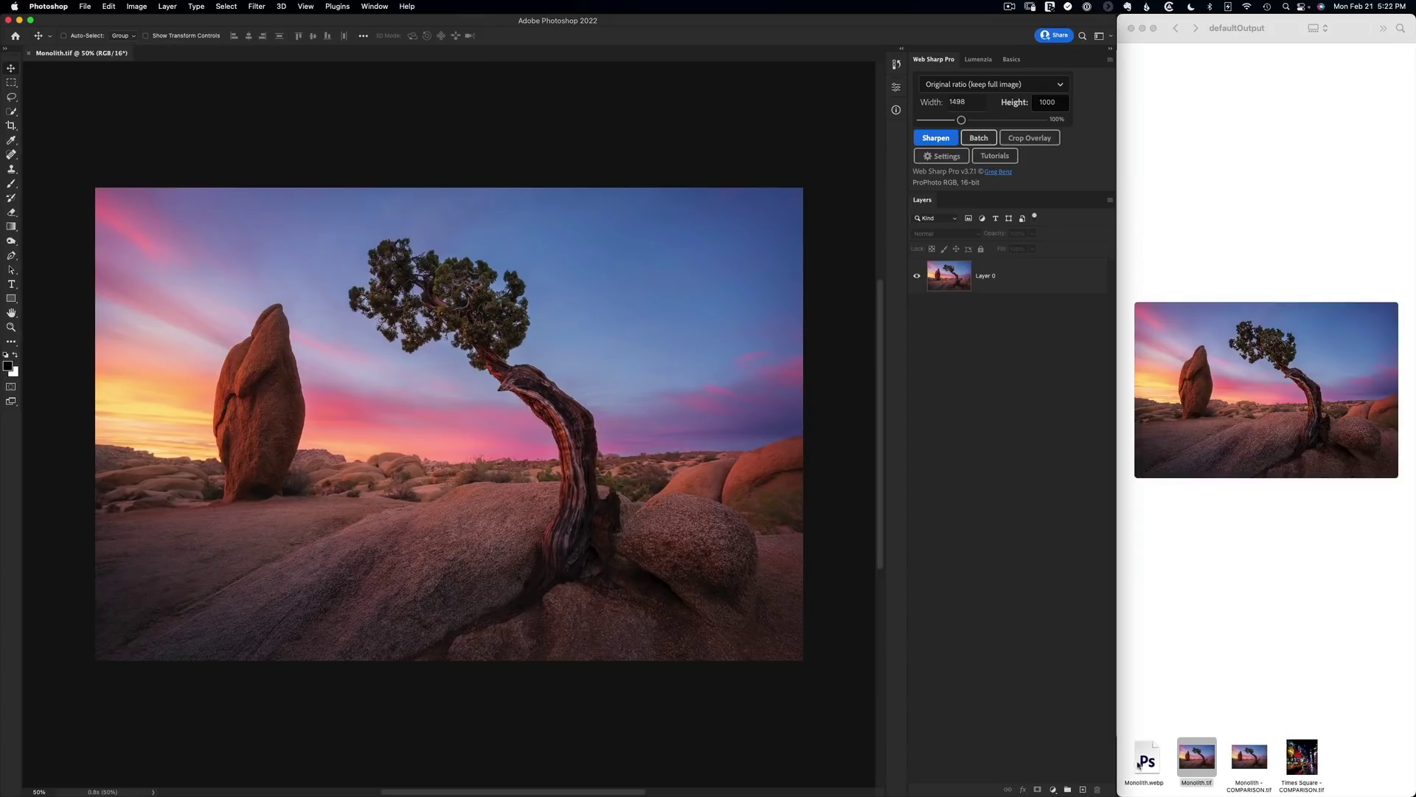
{"action": "left_click", "coordinate": [1144, 756]}
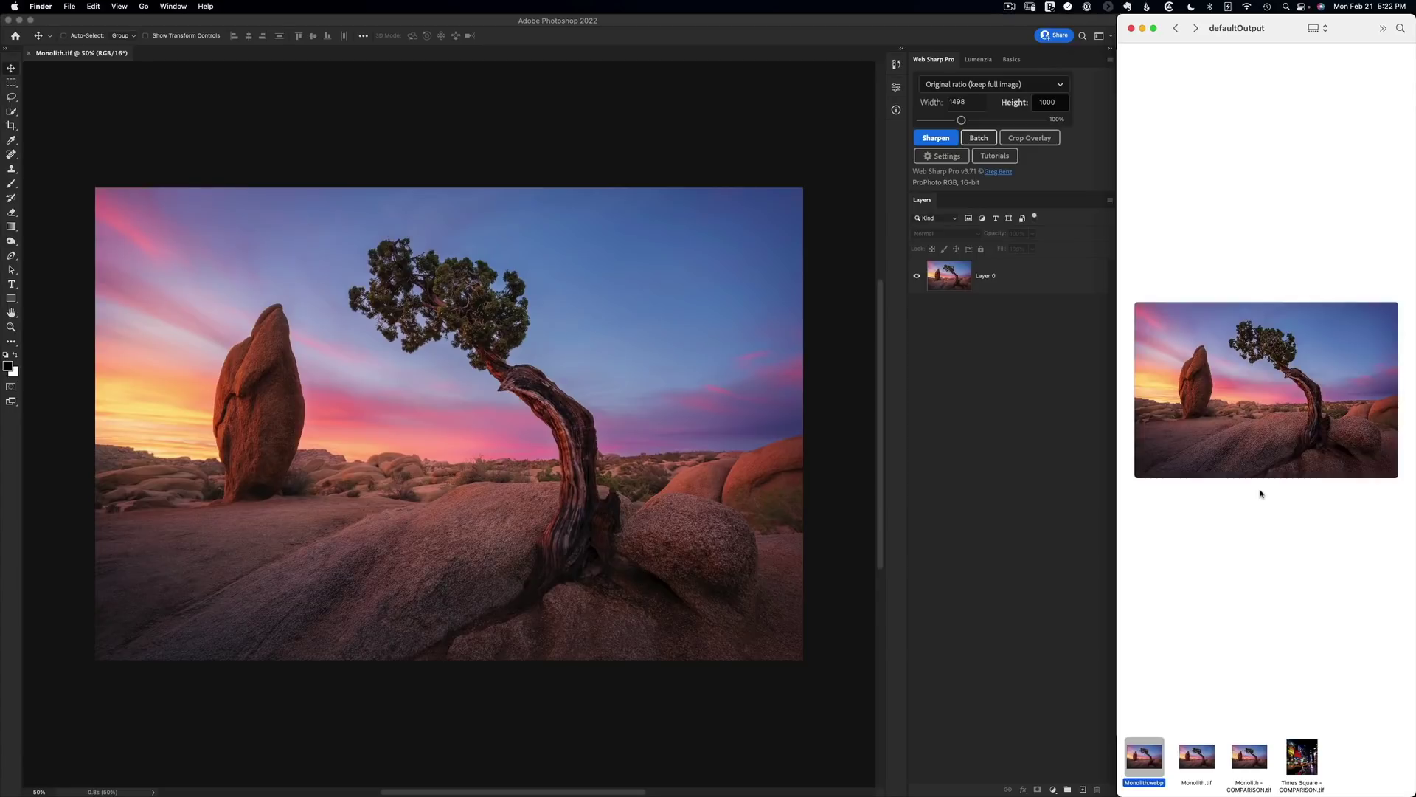
Quick-select the sky on Layer 0, invert the selection, and add a layer mask hiding the sky
{"action": "left_click", "coordinate": [988, 284]}
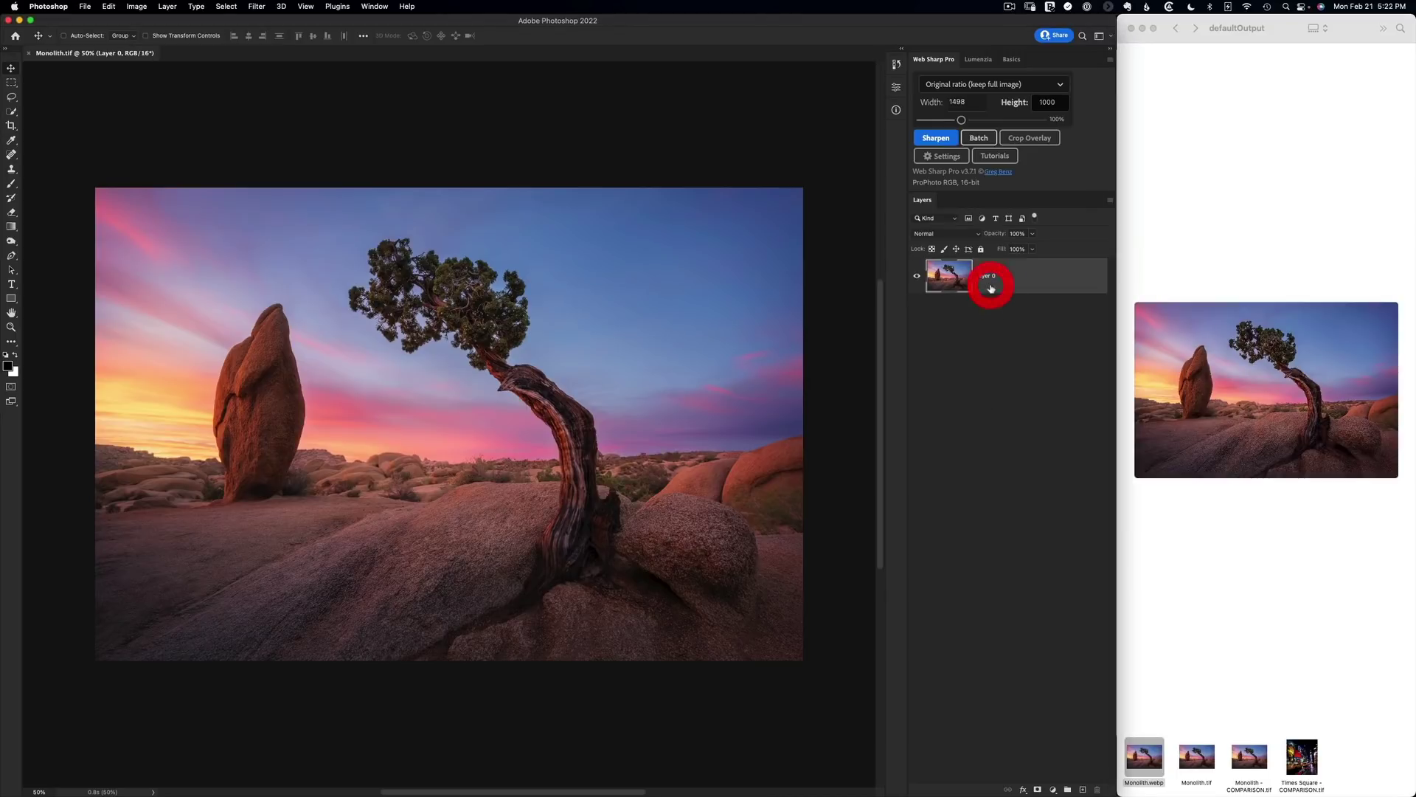
{"action": "key", "text": "w"}
{"action": "left_click_drag", "start_coordinate": [701, 300], "coordinate": [693, 343]}
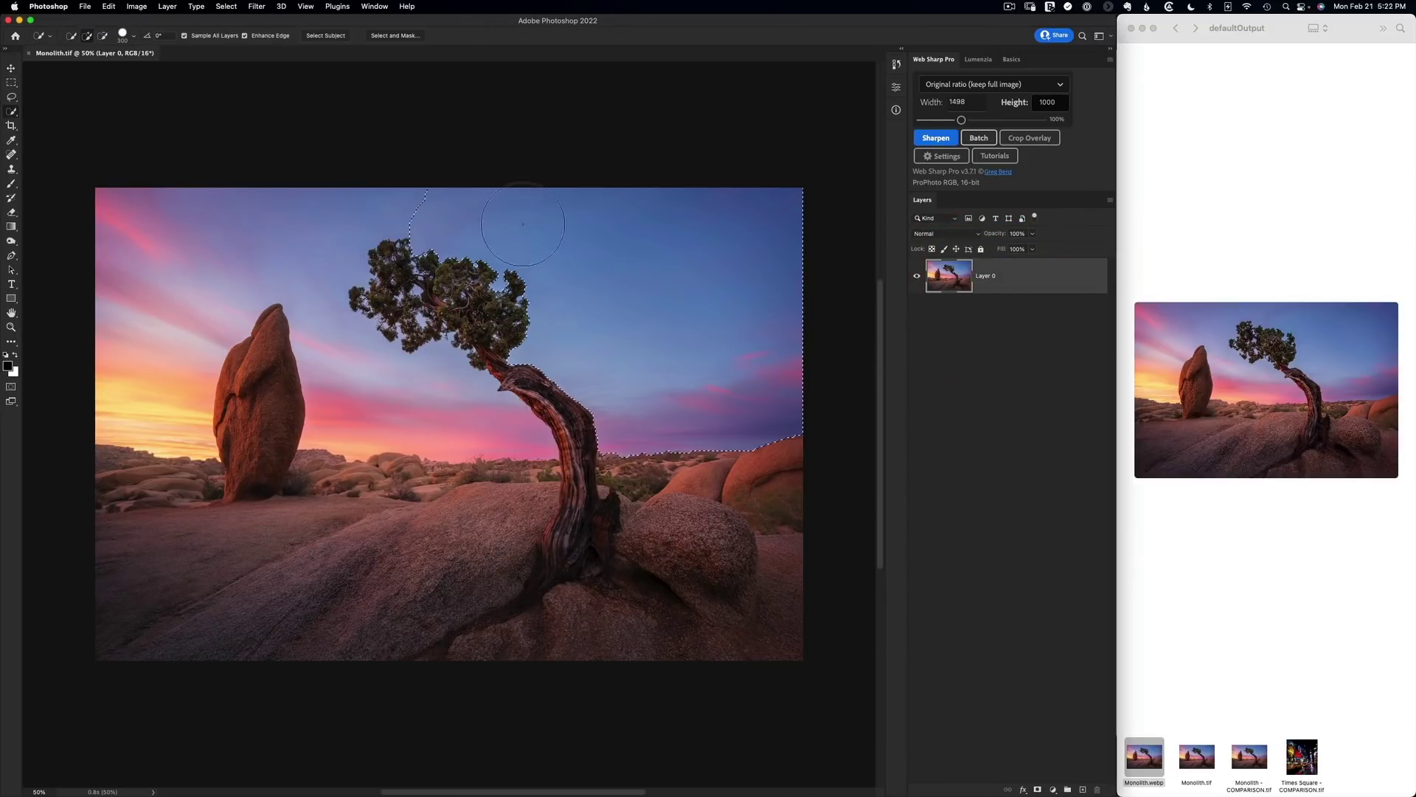
{"action": "left_click", "coordinate": [250, 198]}
{"action": "key", "text": "super+shift+i"}
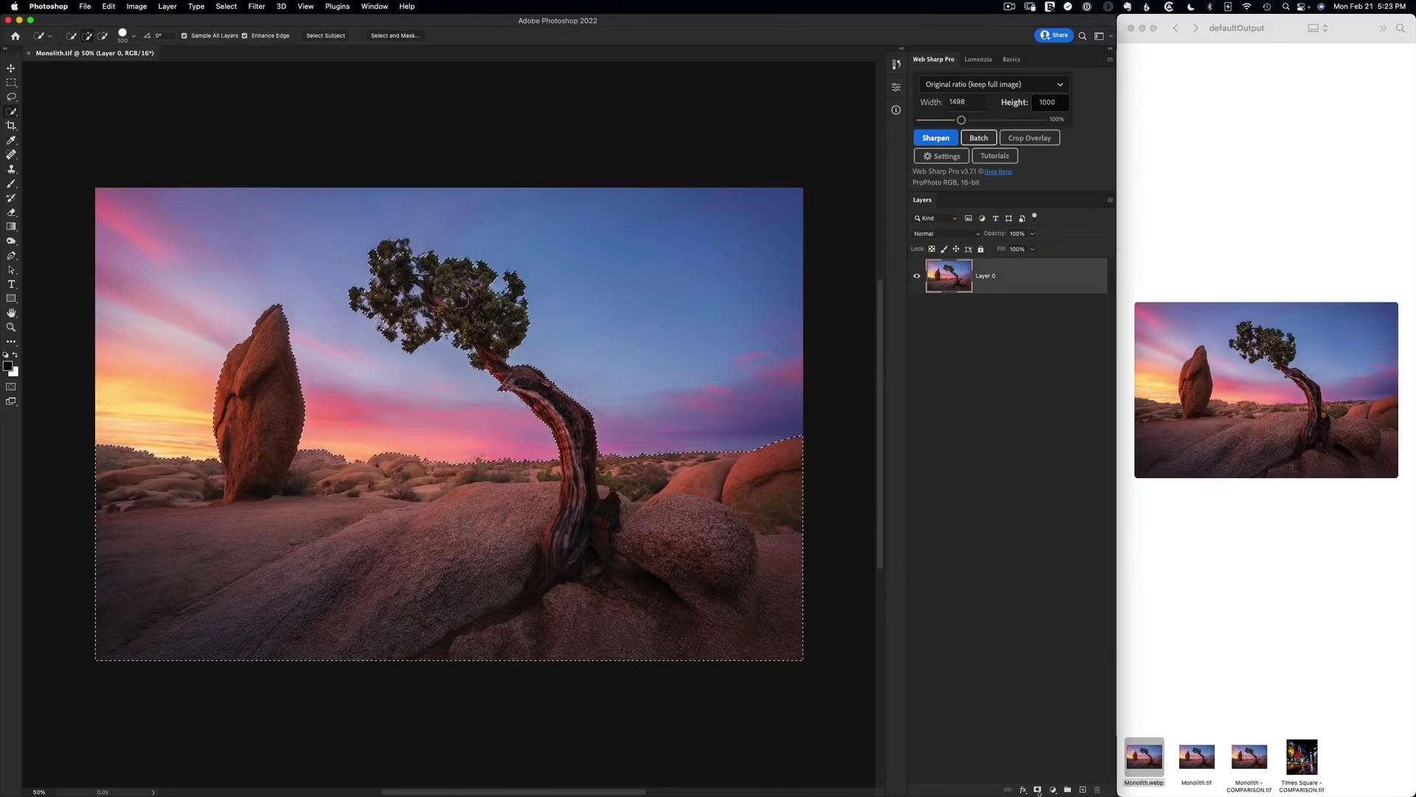
{"action": "left_click", "coordinate": [1036, 790]}
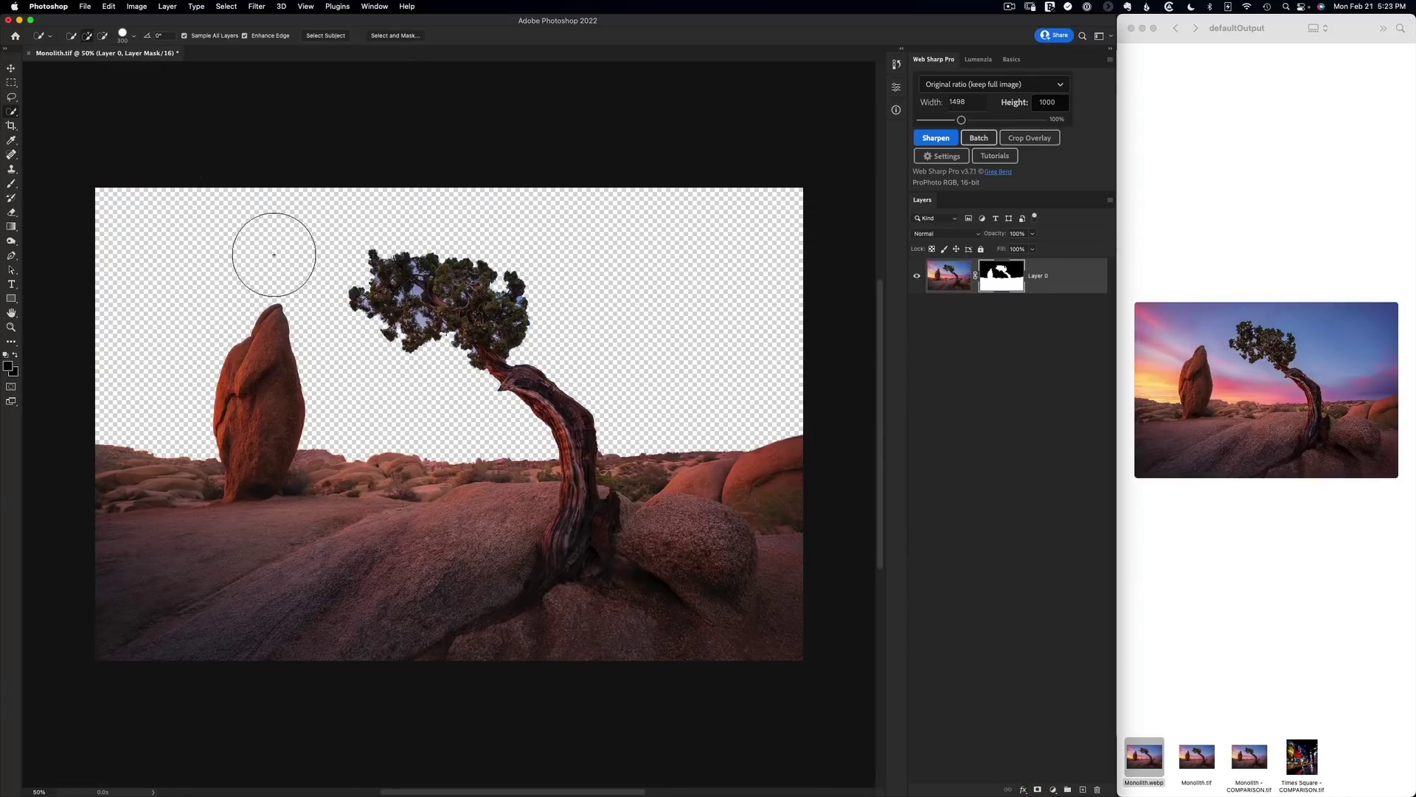
{"action": "key", "text": "v"}
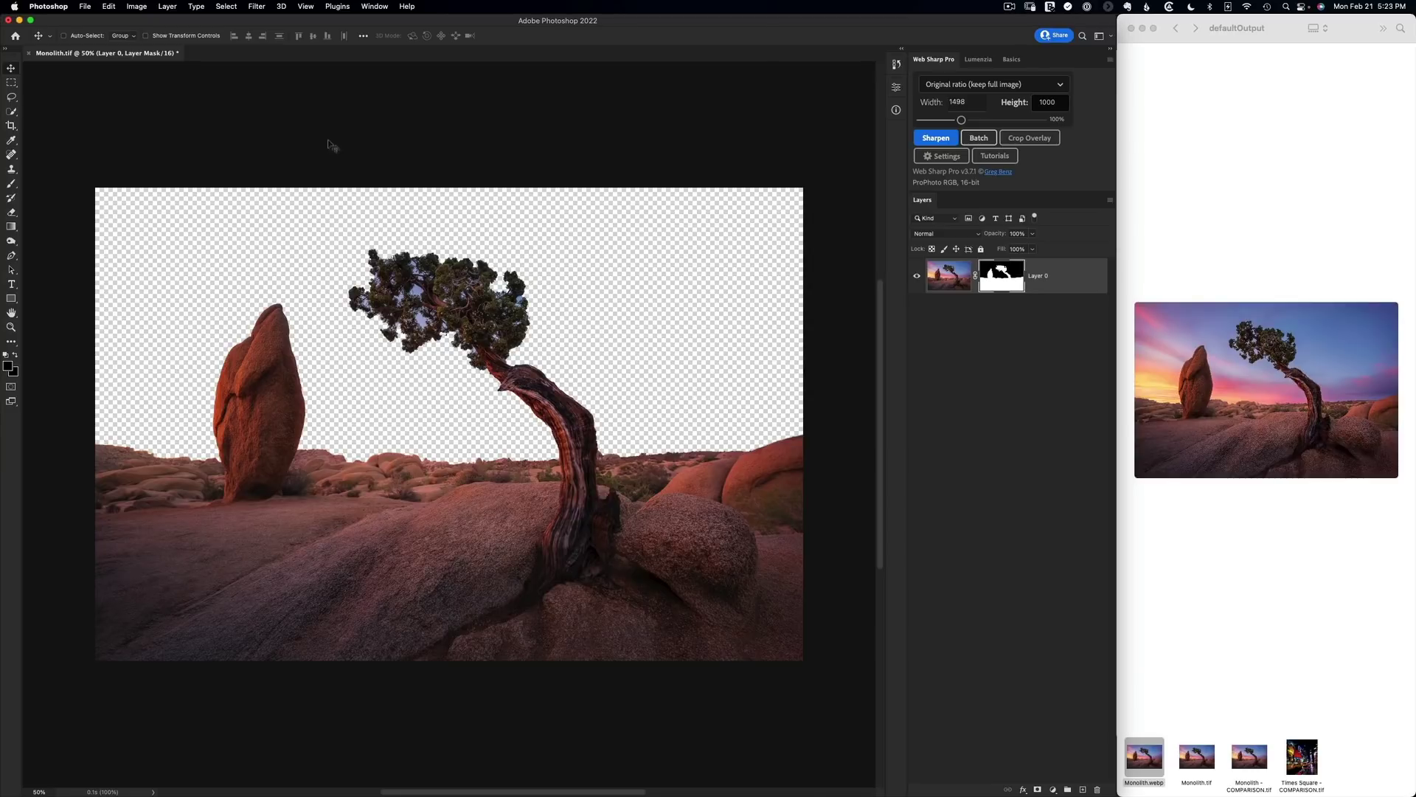
Save a WebP copy of the masked image, replacing the existing Monolith.webp
{"action": "left_click", "coordinate": [85, 6]}
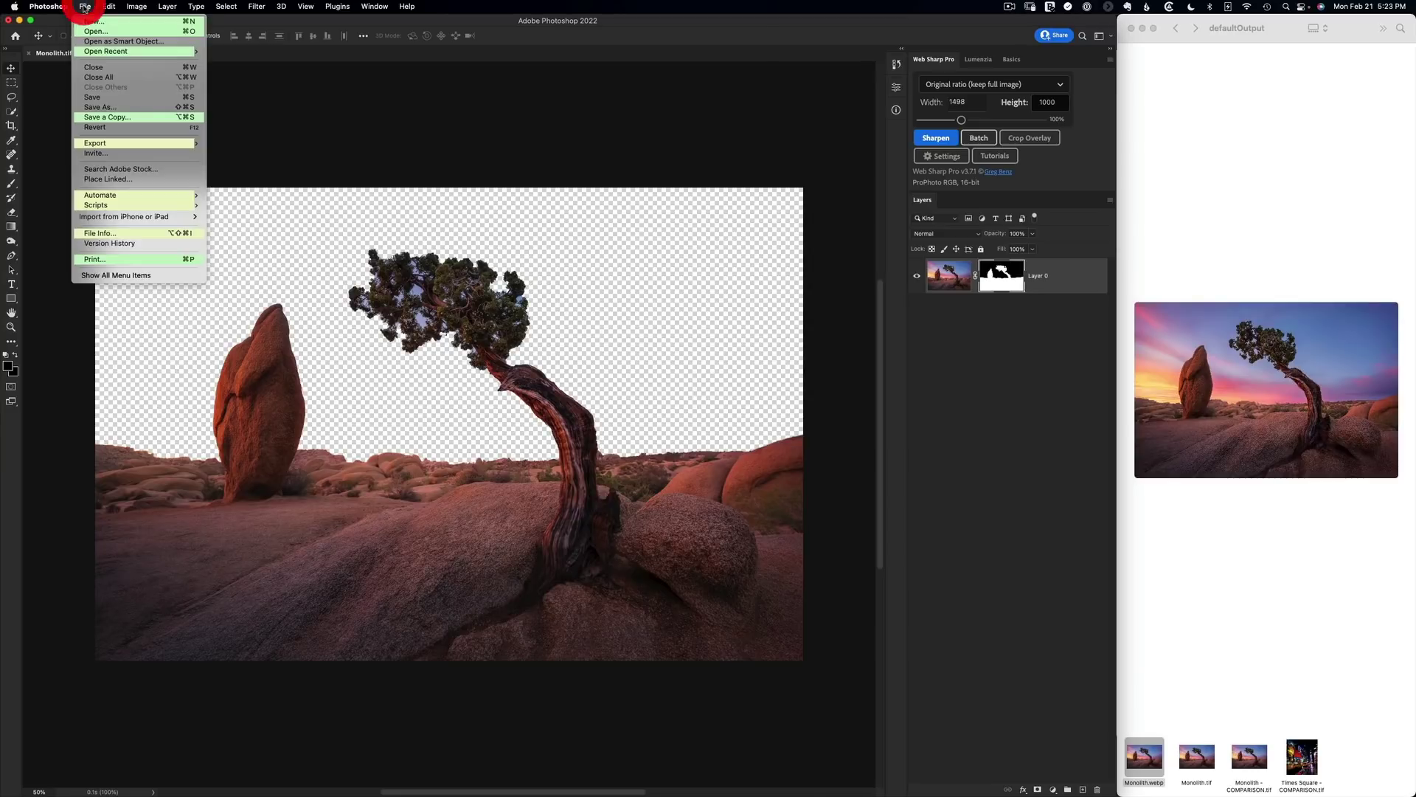
{"action": "left_click", "coordinate": [109, 118]}
{"action": "left_click", "coordinate": [679, 309]}
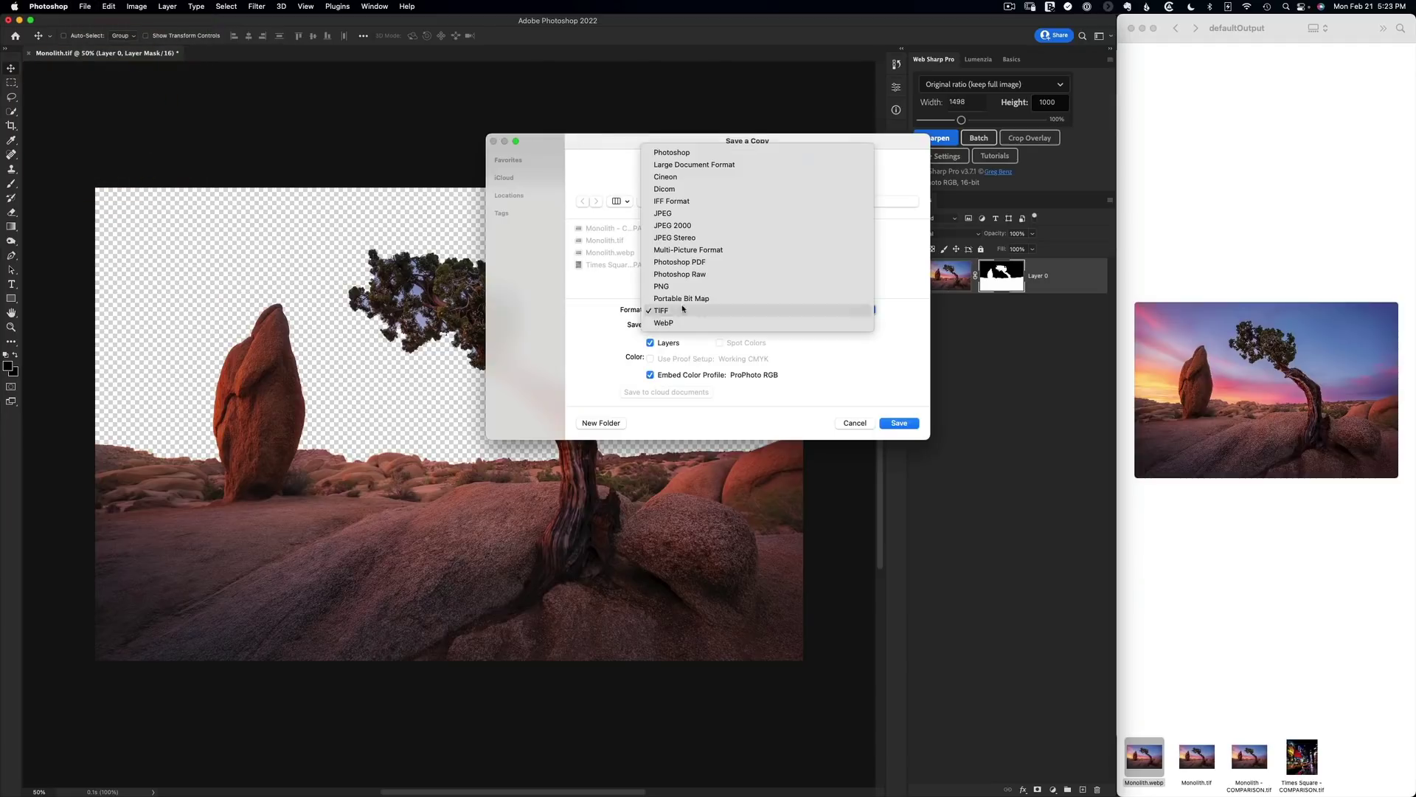
{"action": "left_click", "coordinate": [683, 317]}
{"action": "left_click", "coordinate": [899, 423]}
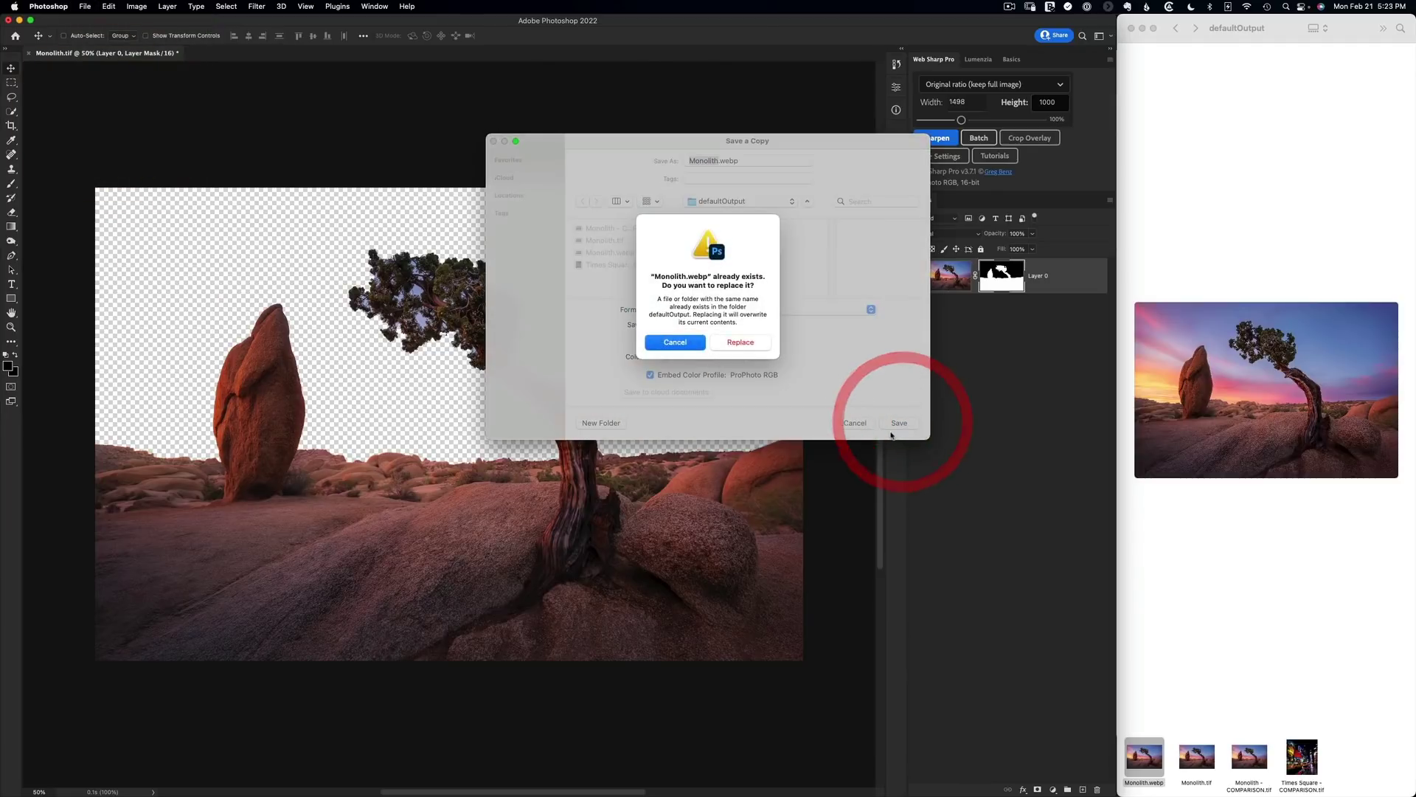
{"action": "left_click", "coordinate": [737, 342]}
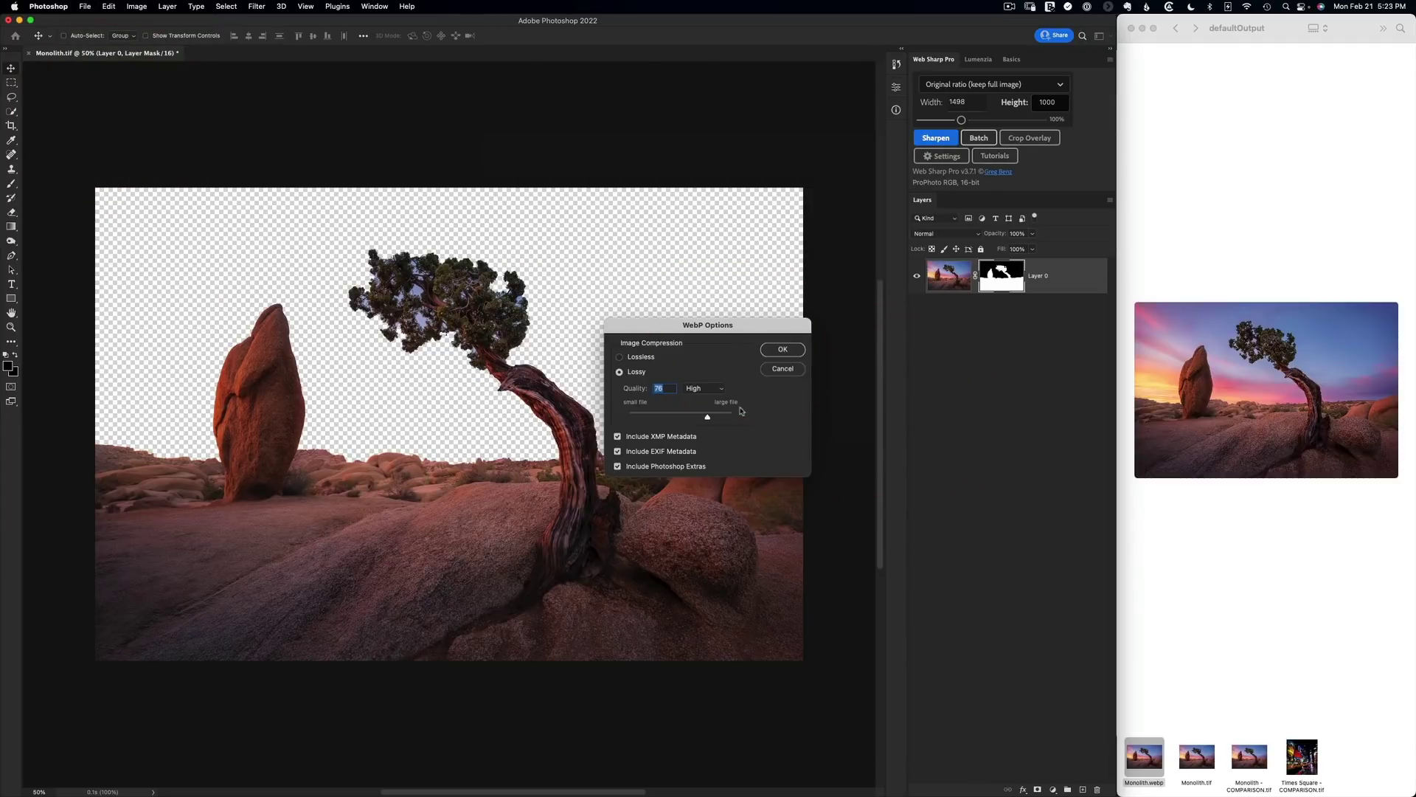
{"action": "left_click", "coordinate": [770, 353]}
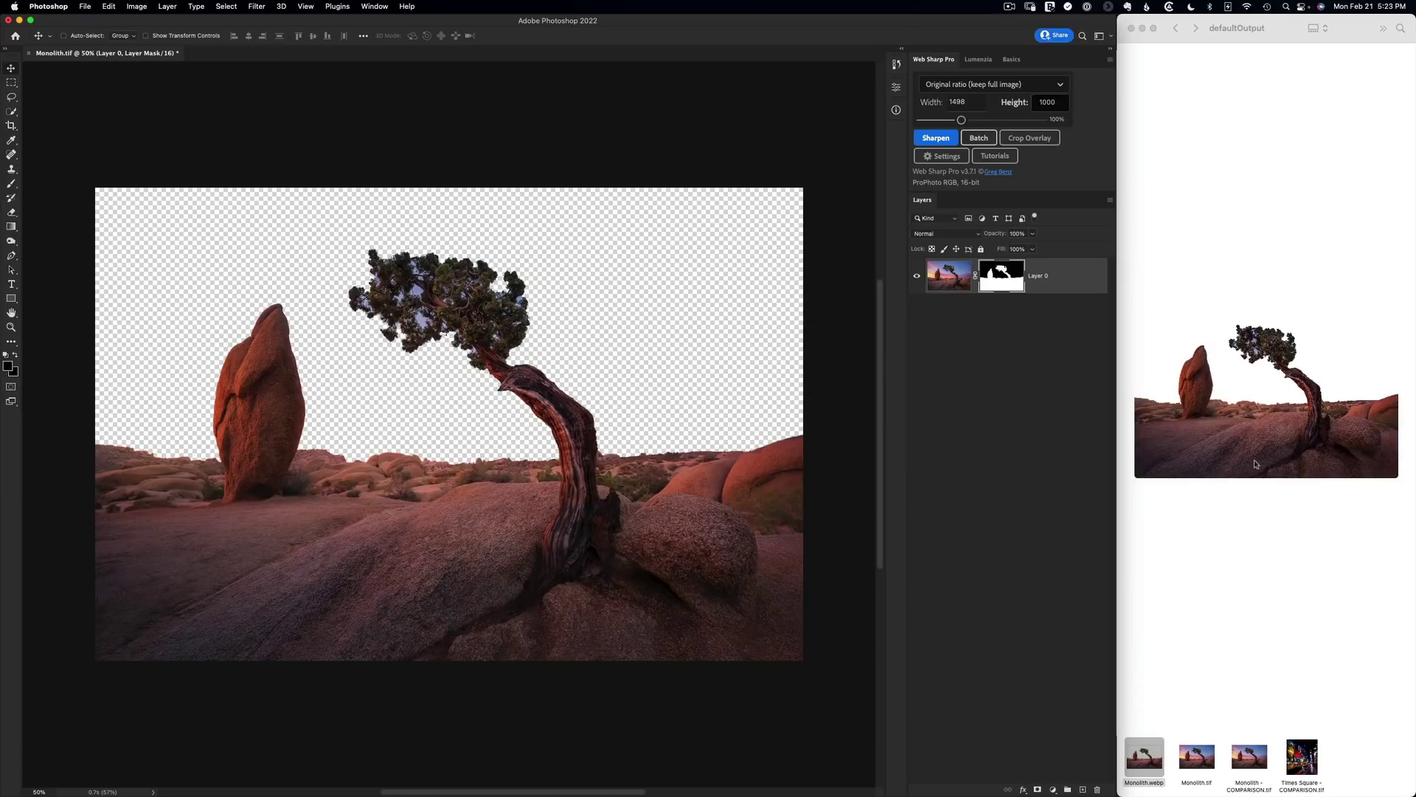
Open Monolith.webp from the output folder to check it, then close it
{"action": "left_click", "coordinate": [1138, 763]}
{"action": "left_click", "coordinate": [1138, 763]}
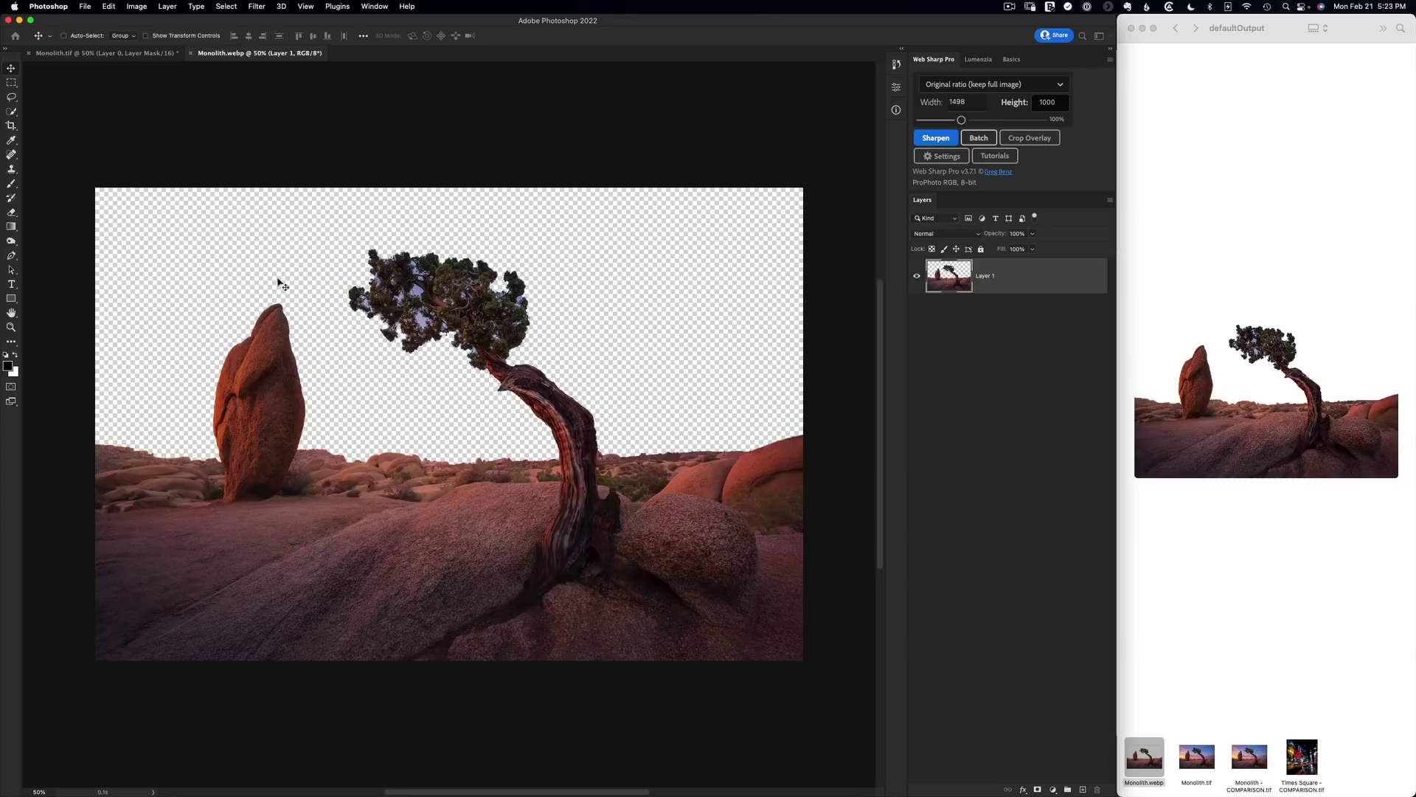
{"action": "left_click", "coordinate": [191, 53]}
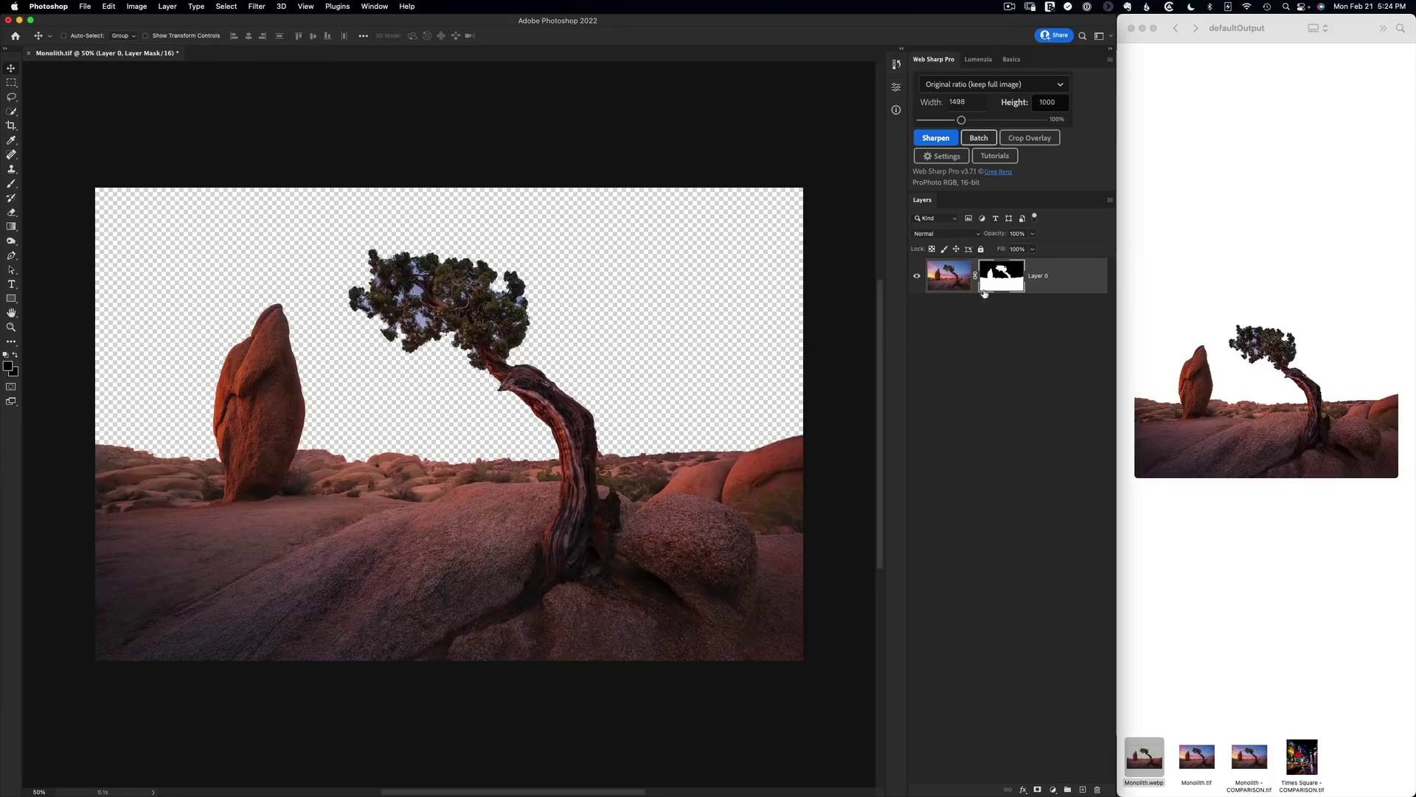
Delete Layer 0's layer mask from its thumbnail's context menu
{"action": "mouse_move", "coordinate": [1002, 281]}
{"action": "left_mouse_down"}
{"action": "mouse_move", "coordinate": [1118, 711]}
{"action": "mouse_move", "coordinate": [1003, 279]}
{"action": "left_mouse_up"}
{"action": "right_click", "coordinate": [1008, 271]}
{"action": "left_click", "coordinate": [1014, 295]}
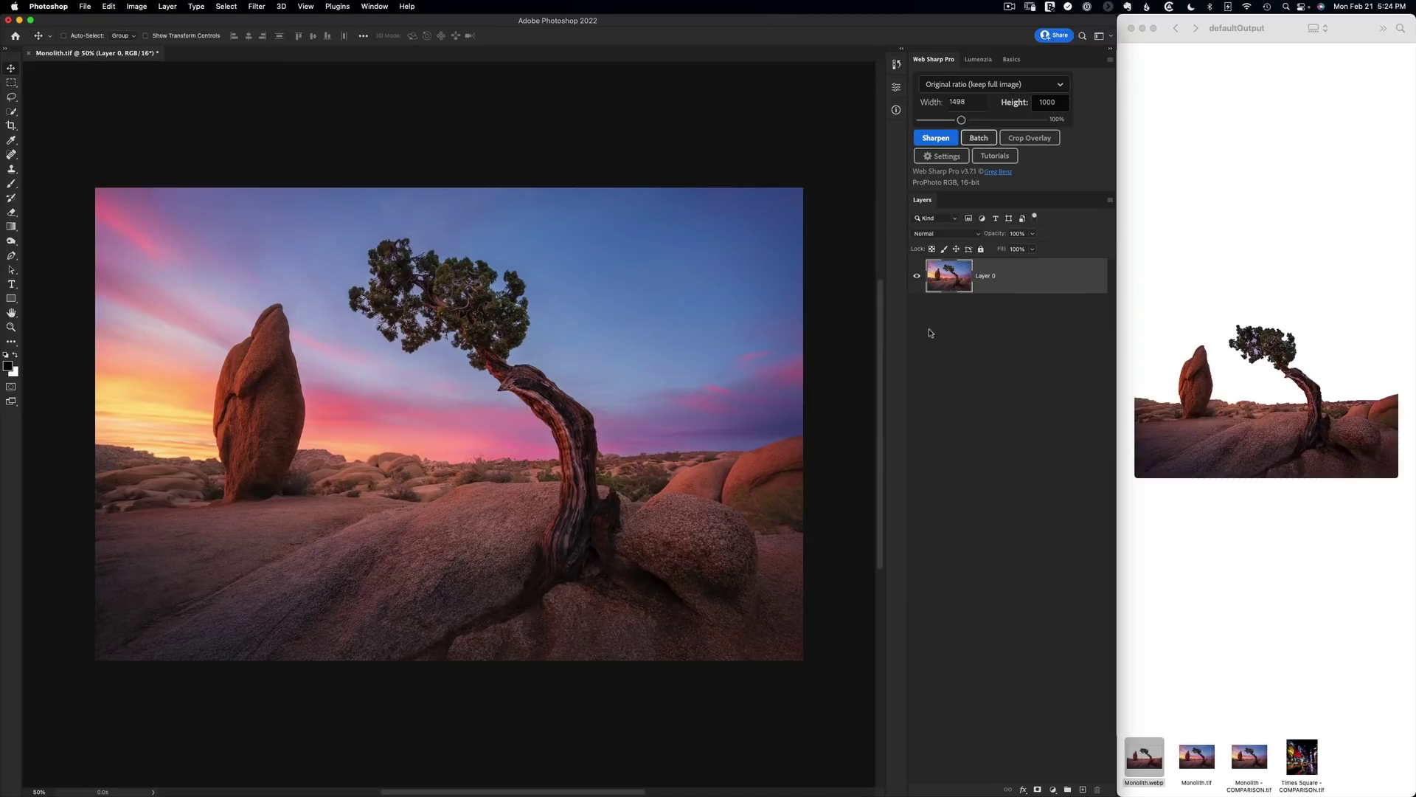
In Web Sharpener settings, enable primary and secondary borders, set format to webP, and sharpen
{"action": "left_click", "coordinate": [943, 158]}
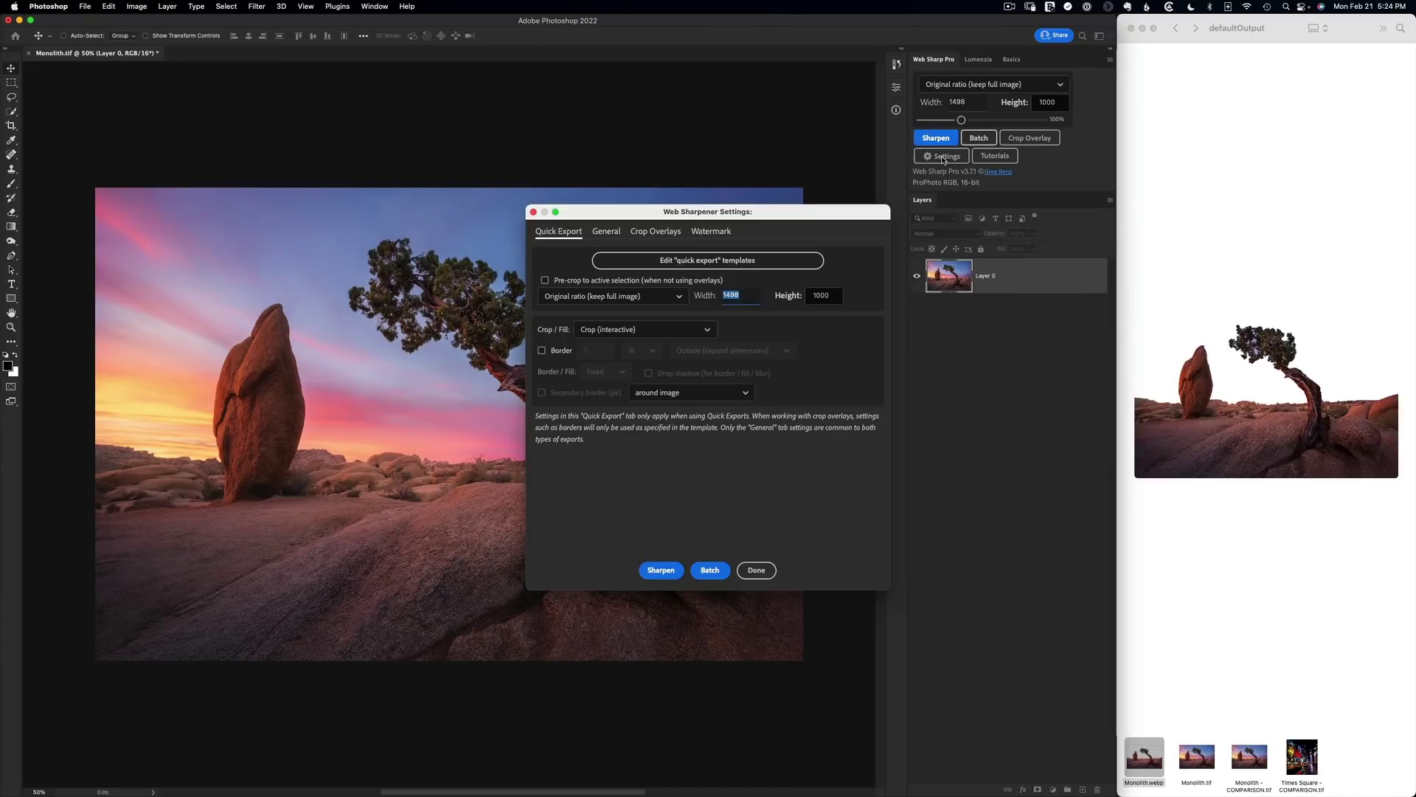
{"action": "left_click", "coordinate": [556, 351]}
{"action": "left_click", "coordinate": [548, 392]}
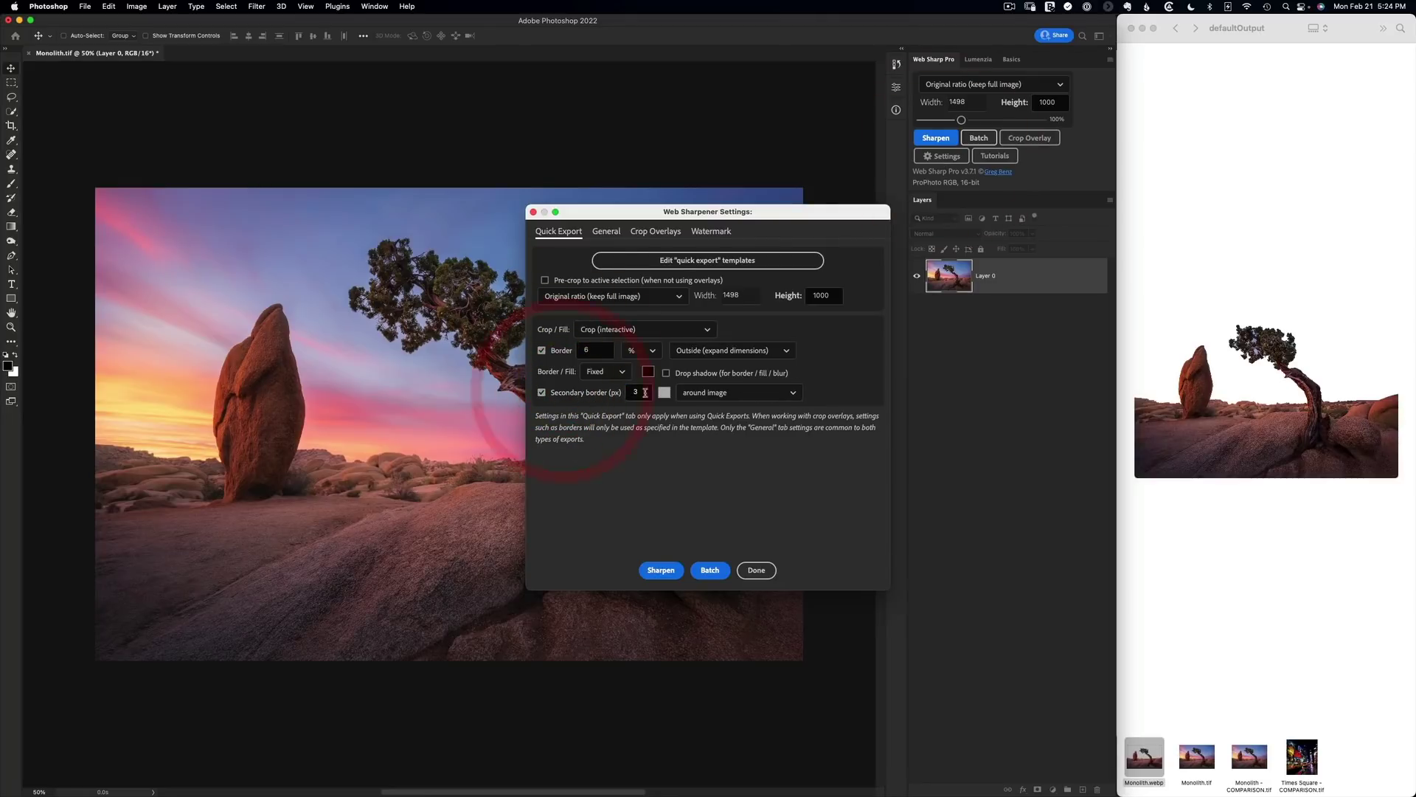
{"action": "left_click", "coordinate": [609, 233]}
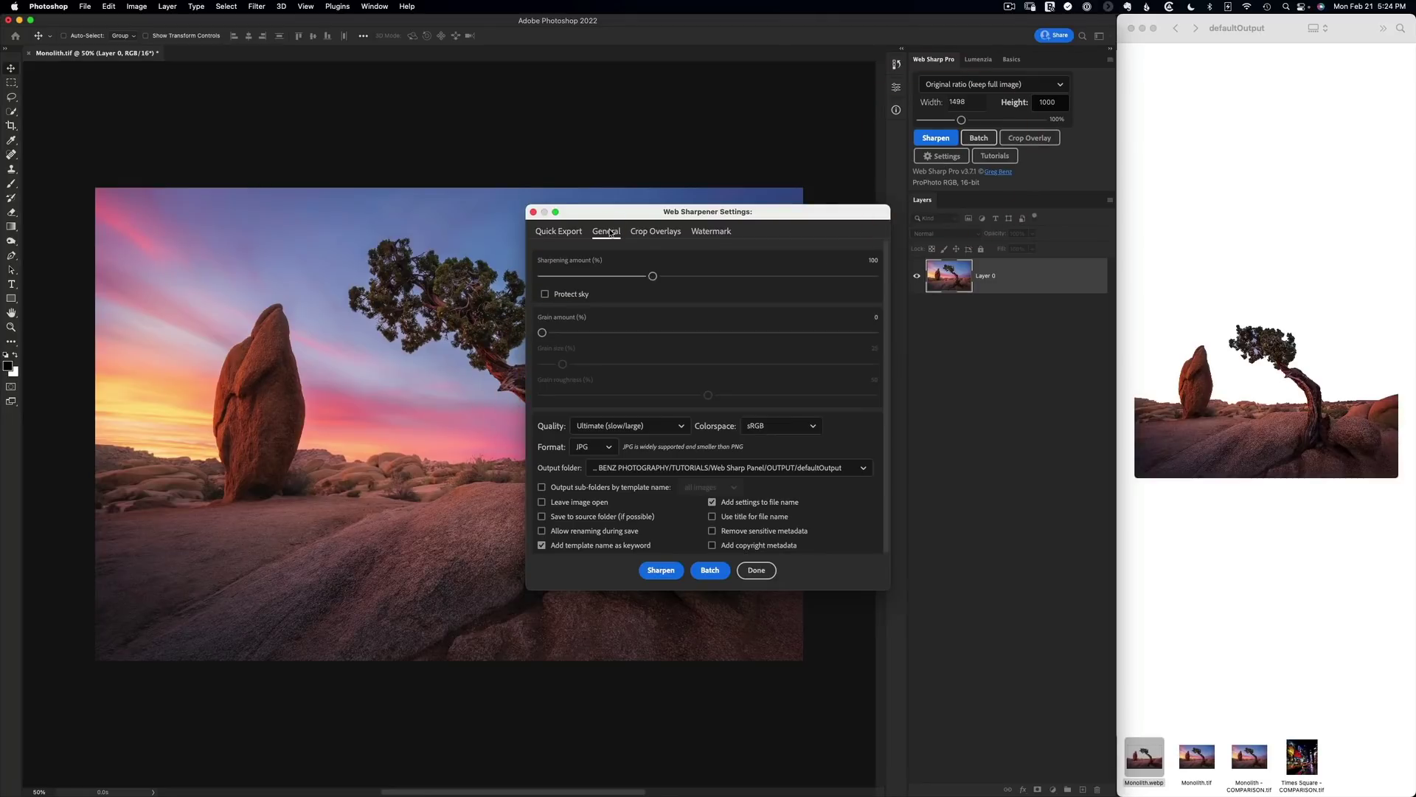
{"action": "left_click", "coordinate": [594, 448]}
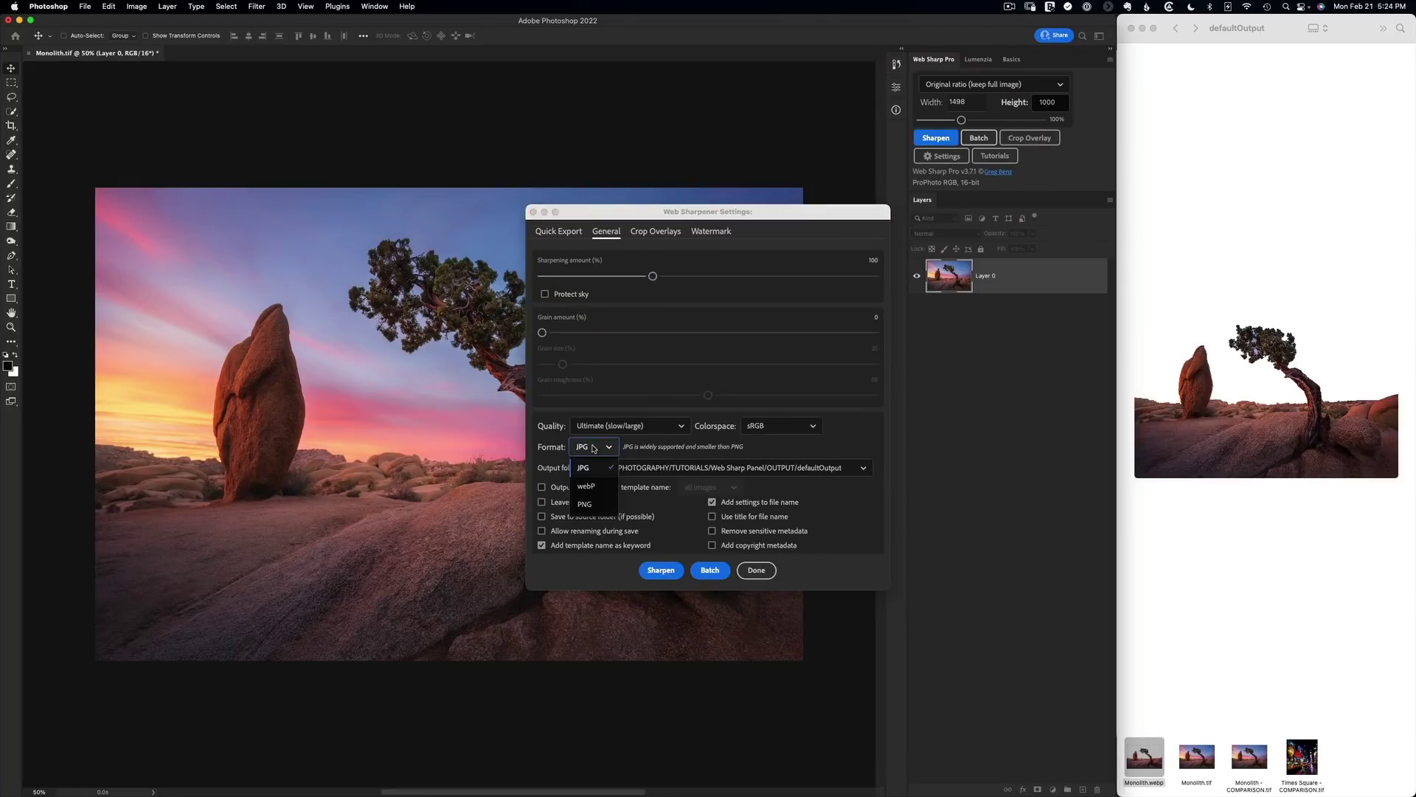
{"action": "left_click", "coordinate": [586, 485]}
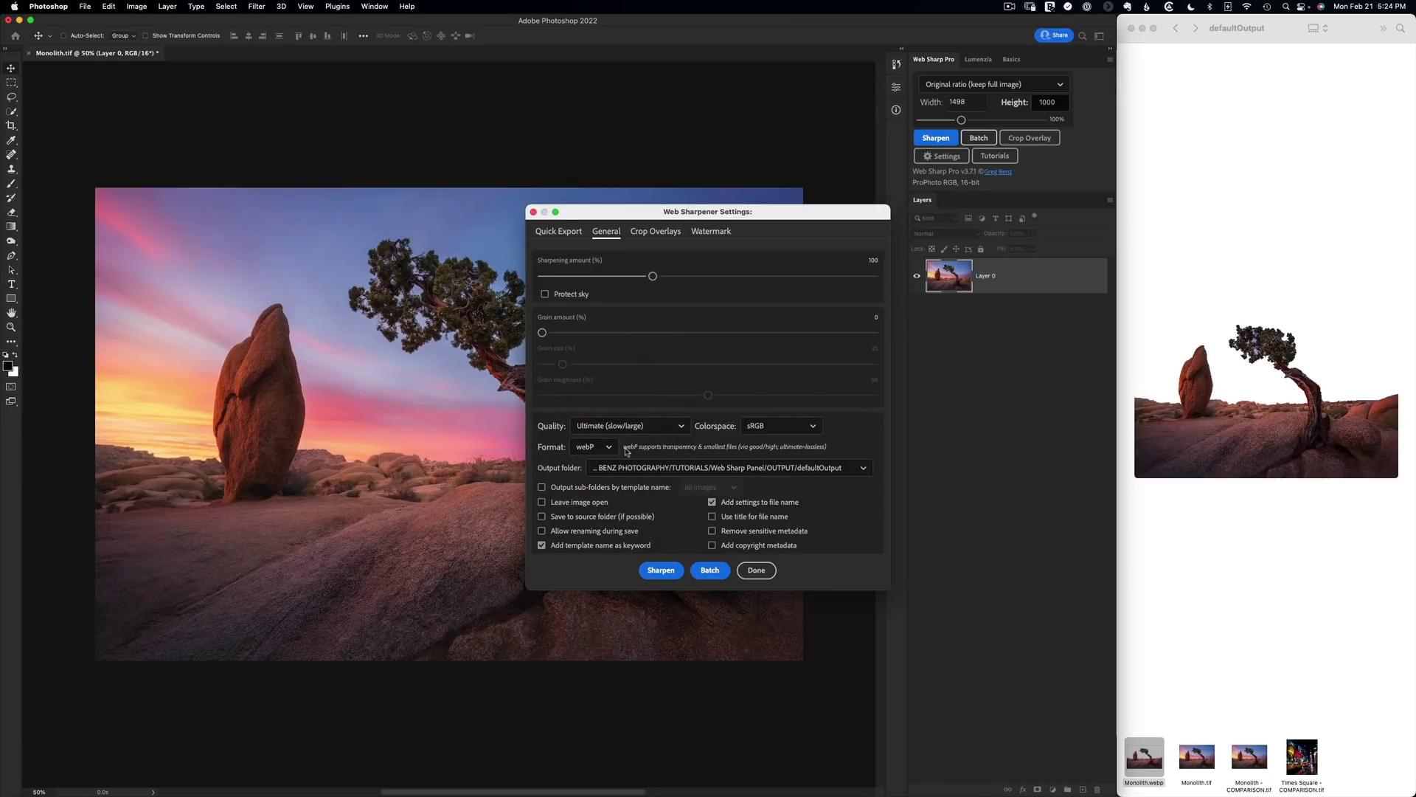
{"action": "left_click", "coordinate": [663, 571]}
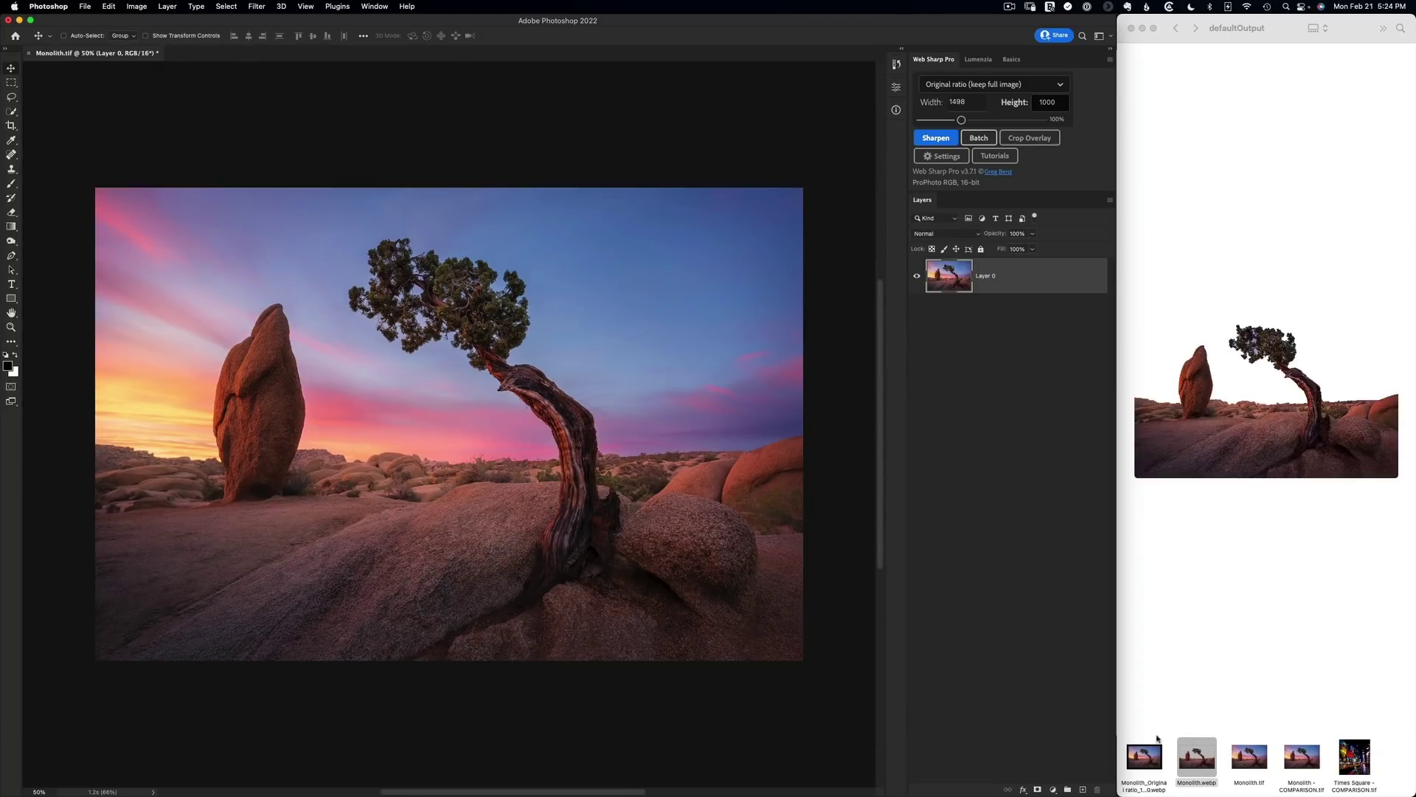
Open the exported Monolith WebP to inspect it, close it, and select the Monolith COMPARISON file
{"action": "double_click", "coordinate": [1144, 754]}
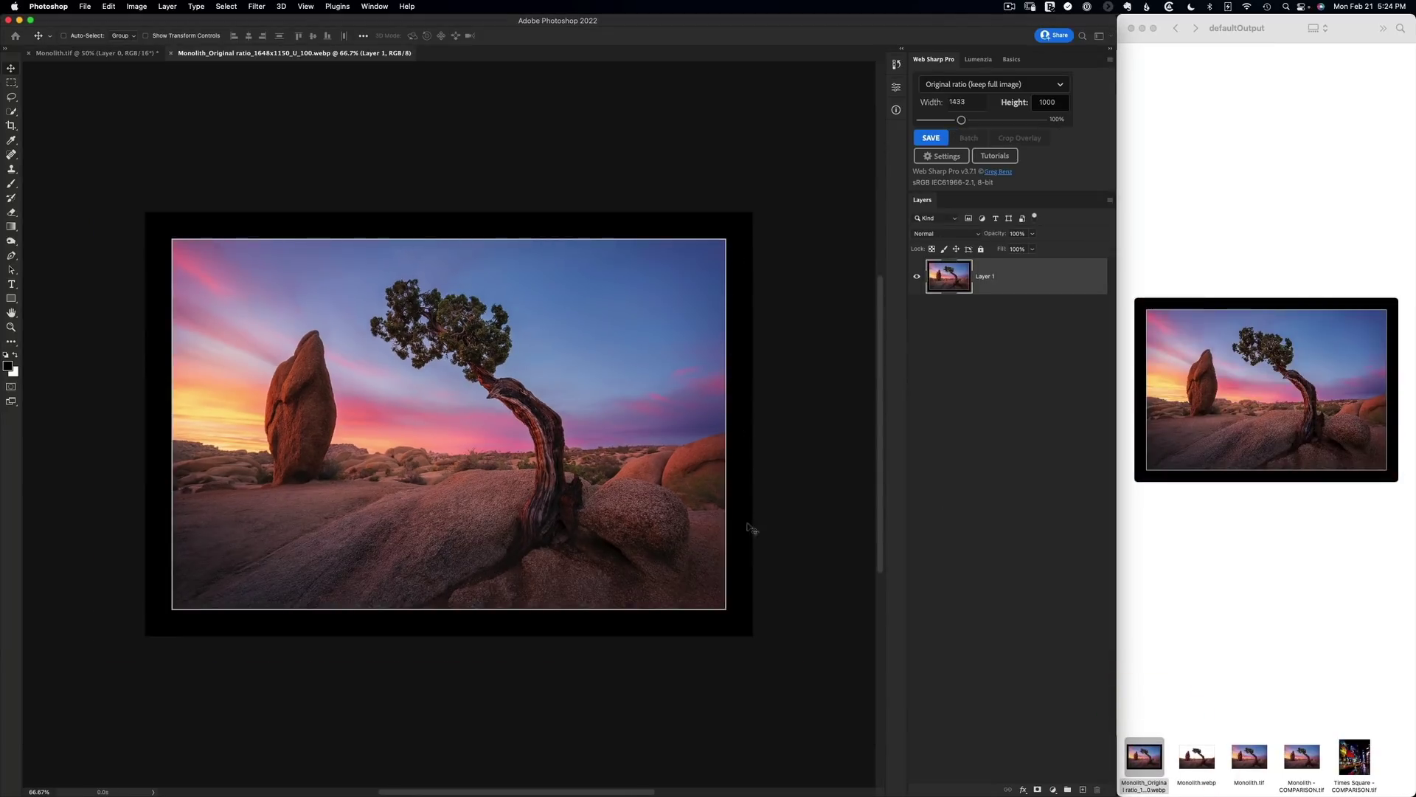
{"action": "left_click", "coordinate": [172, 54]}
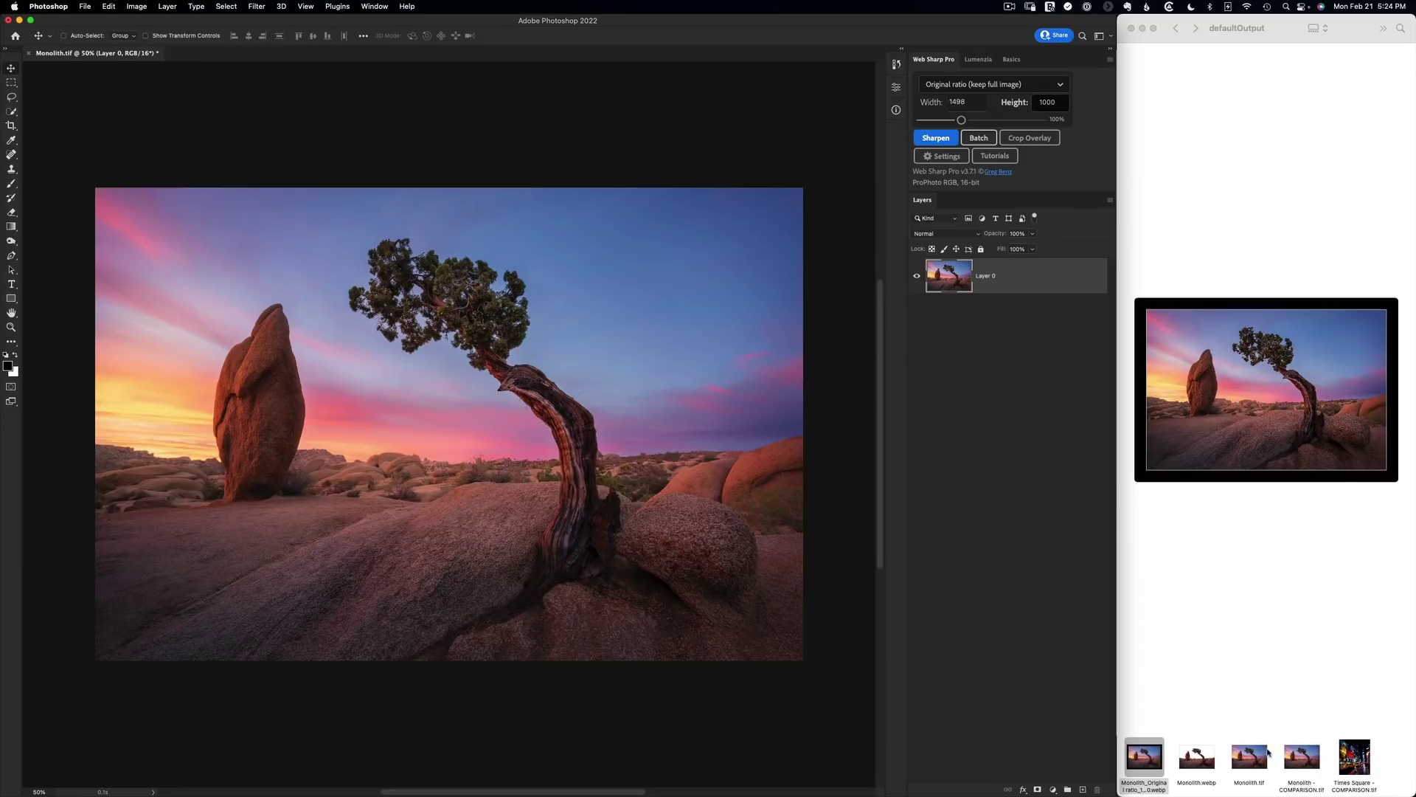
{"action": "left_click", "coordinate": [1311, 760]}
Open the Monolith and Times Square COMPARISON files together and switch to the Monolith one
{"action": "left_click", "coordinate": [1354, 756], "text": "shift"}
{"action": "right_click", "coordinate": [1356, 756]}
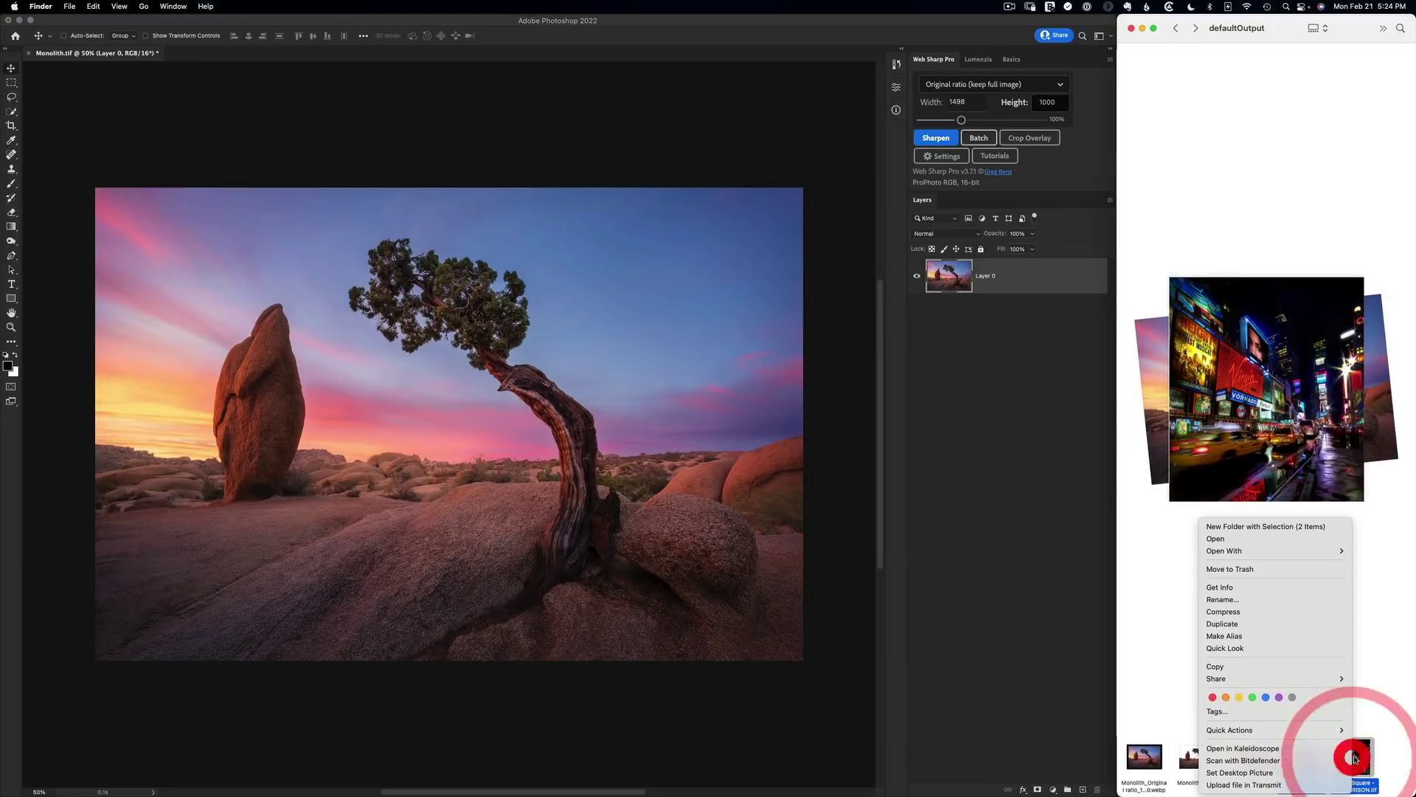
{"action": "left_click", "coordinate": [1282, 539]}
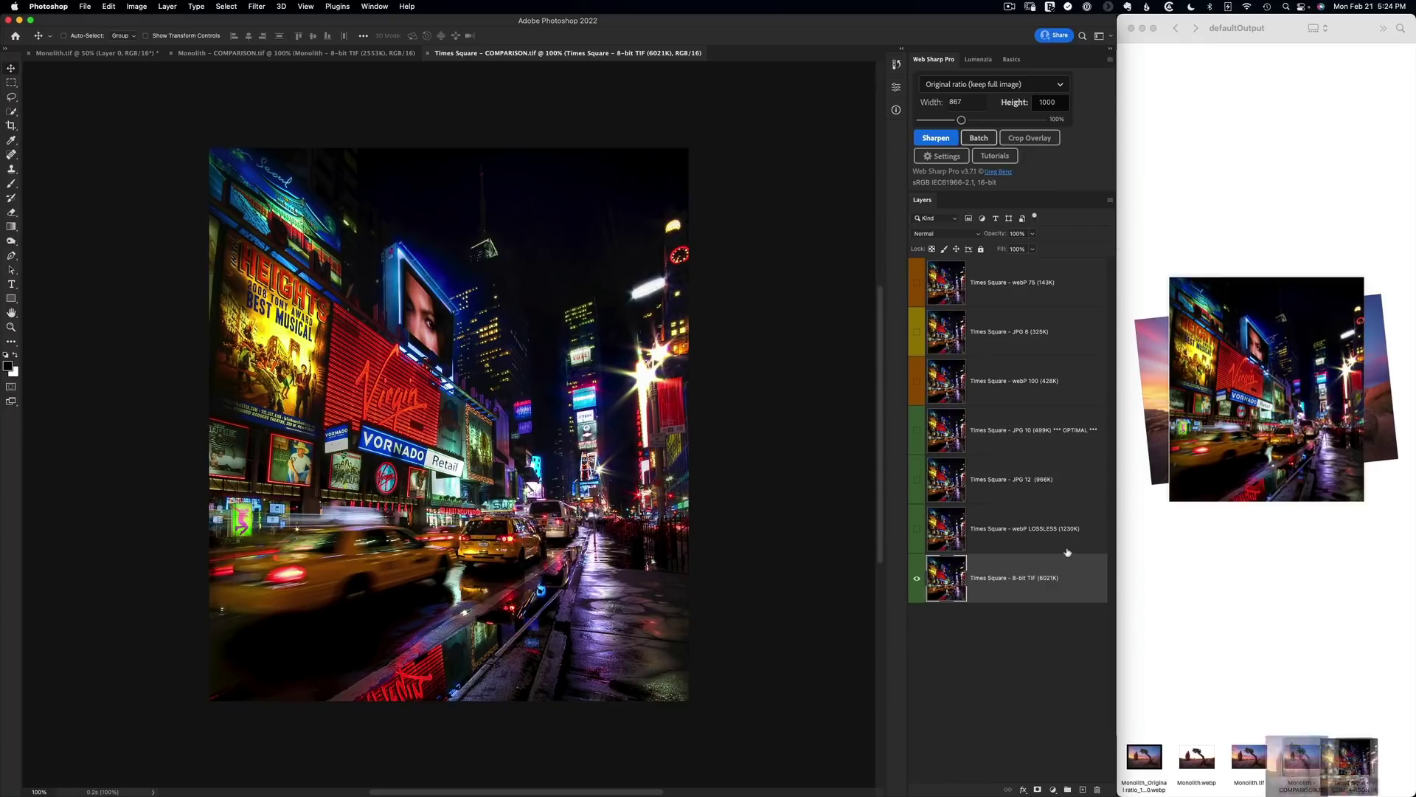
{"action": "left_click", "coordinate": [261, 54]}
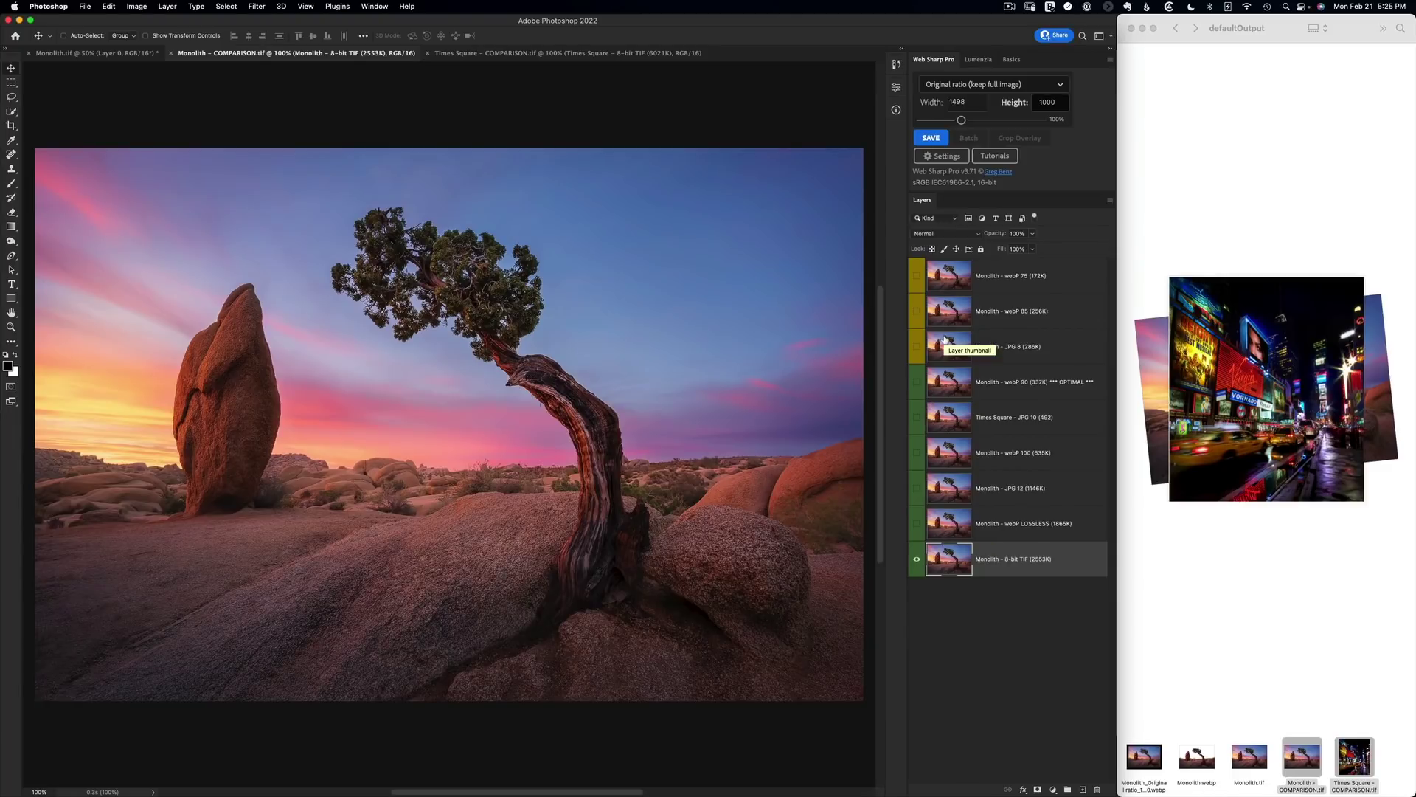
Switch between the comparison documents and turn on Monolith's webP LOSSLESS layer
{"action": "left_click", "coordinate": [509, 54]}
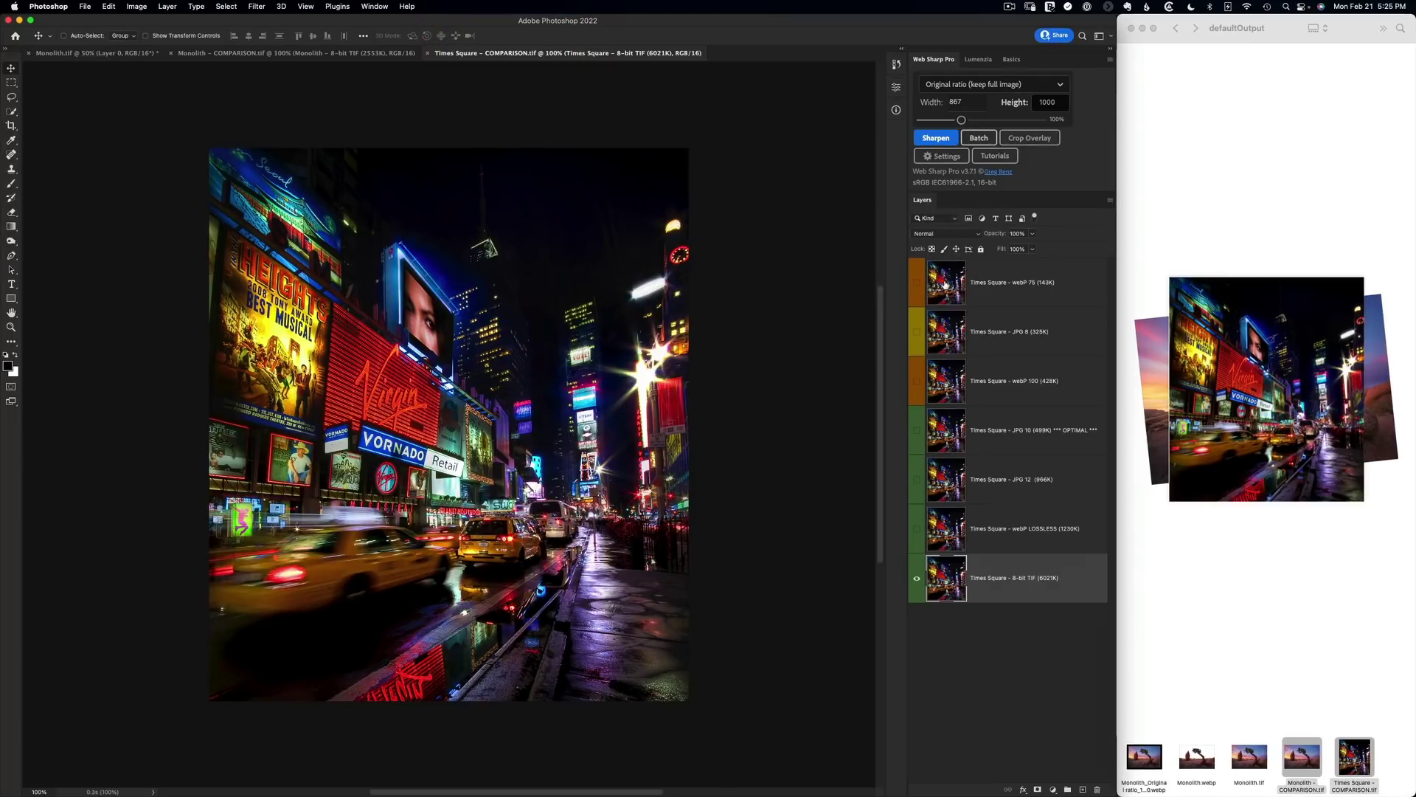
{"action": "left_click", "coordinate": [331, 62]}
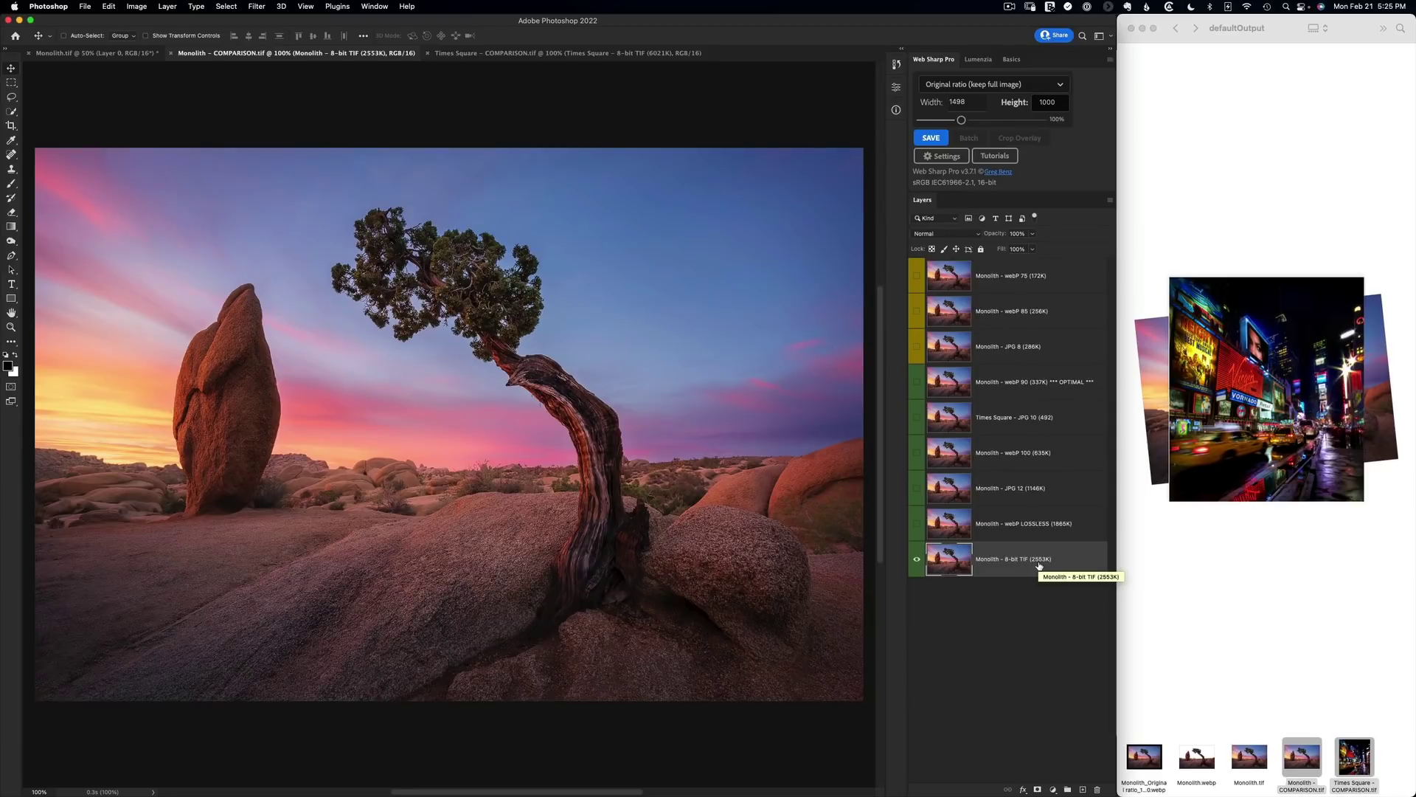
{"action": "left_click", "coordinate": [916, 523]}
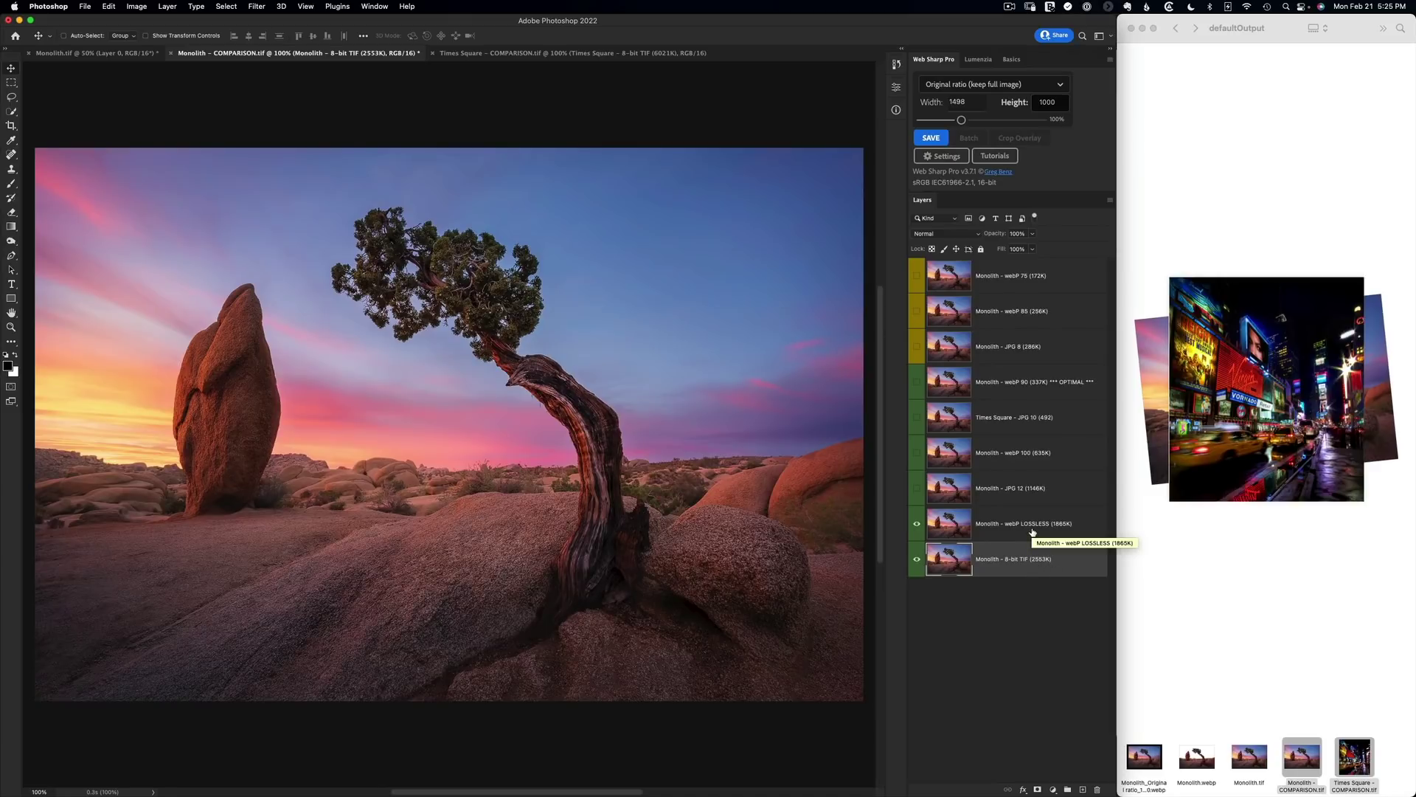
Zoom into the tree trunk, hide the webP LOSSLESS layer to compare, then return to 100%
{"action": "key", "text": "z"}
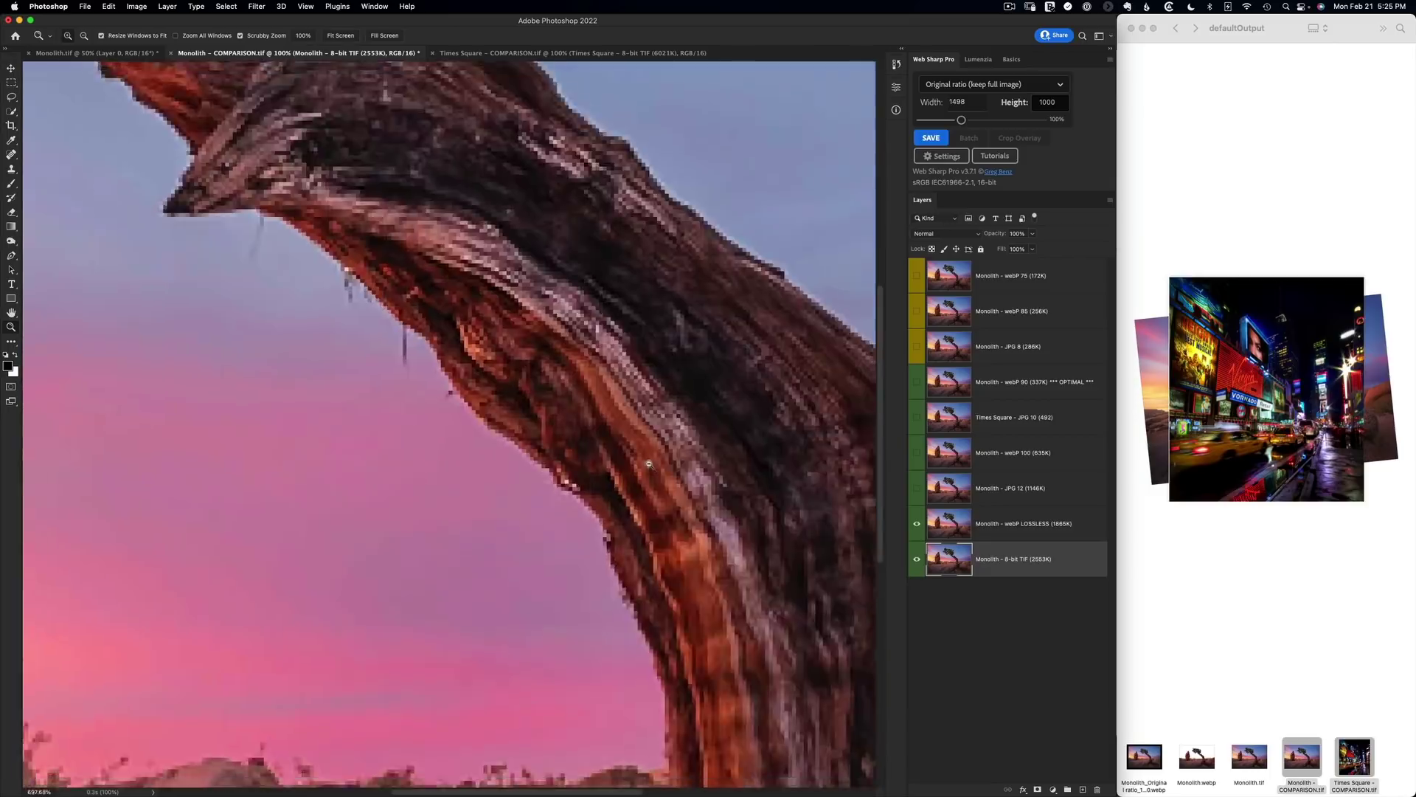
{"action": "left_click_drag", "start_coordinate": [574, 418], "coordinate": [679, 485]}
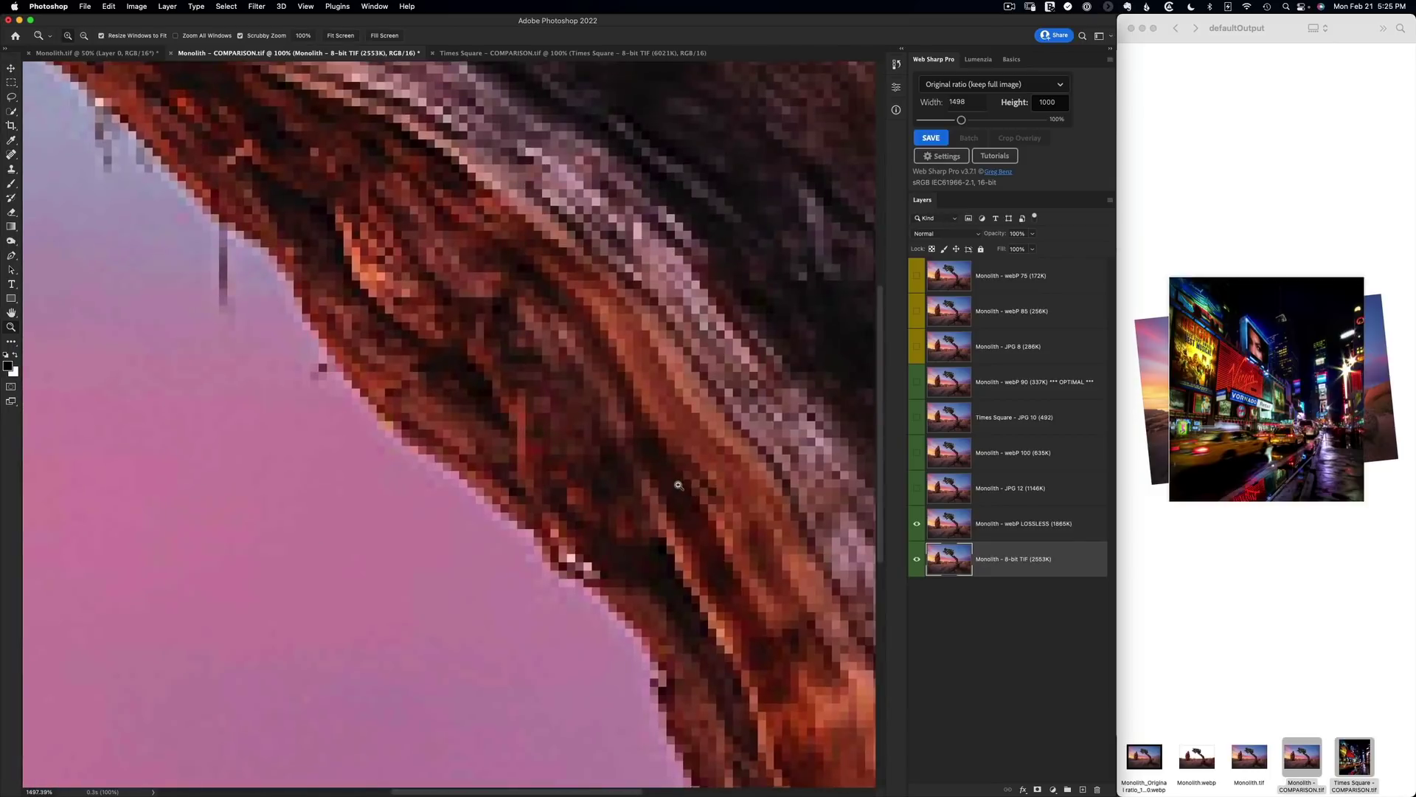
{"action": "left_click", "coordinate": [917, 523]}
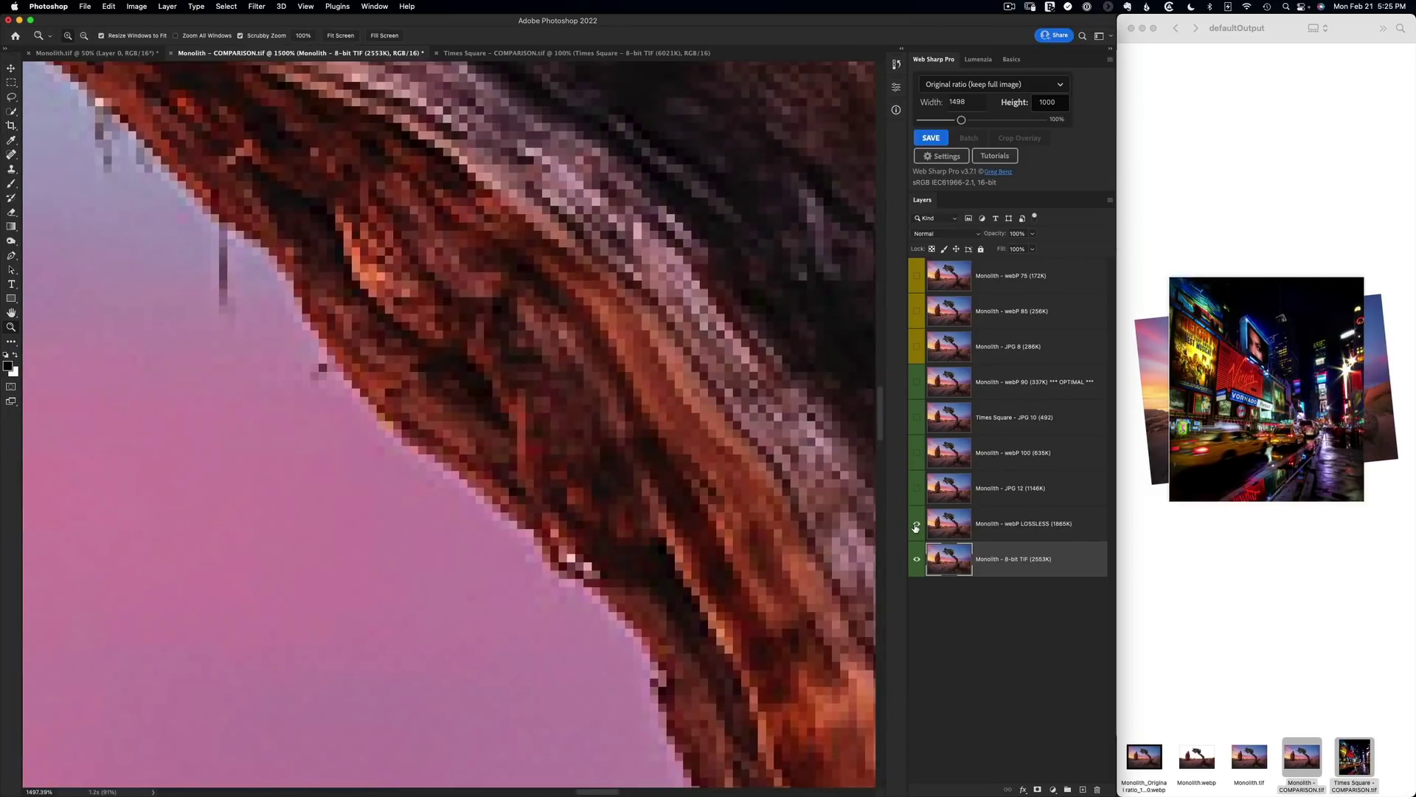
{"action": "key", "text": "super+1"}
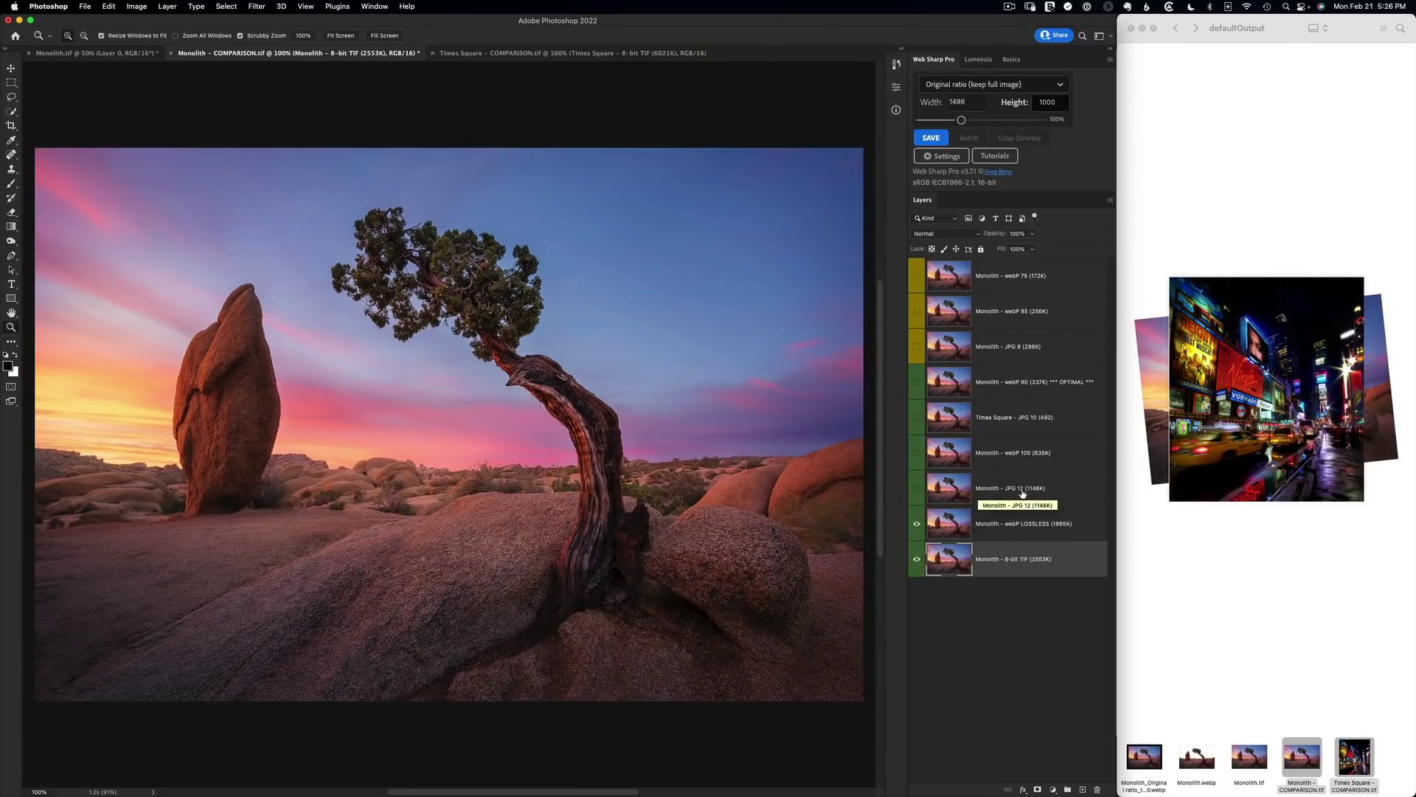
Show the Monolith JPG 12 layer and compare it on the magnified tree trunk
{"action": "left_click", "coordinate": [917, 488]}
{"action": "left_click_drag", "start_coordinate": [542, 369], "coordinate": [632, 433]}
{"action": "left_click", "coordinate": [916, 489]}
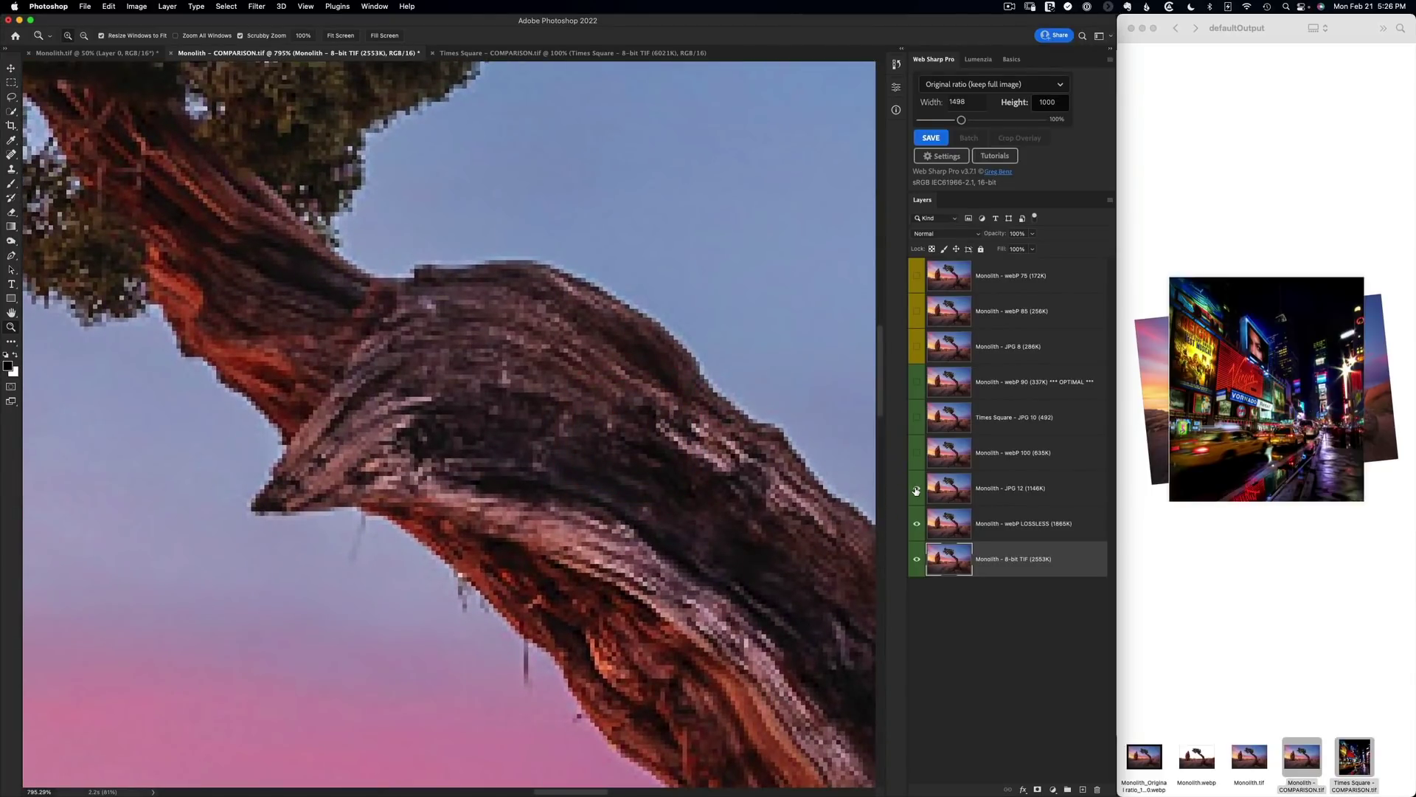
{"action": "left_click", "coordinate": [916, 489]}
{"action": "left_click", "coordinate": [1041, 491]}
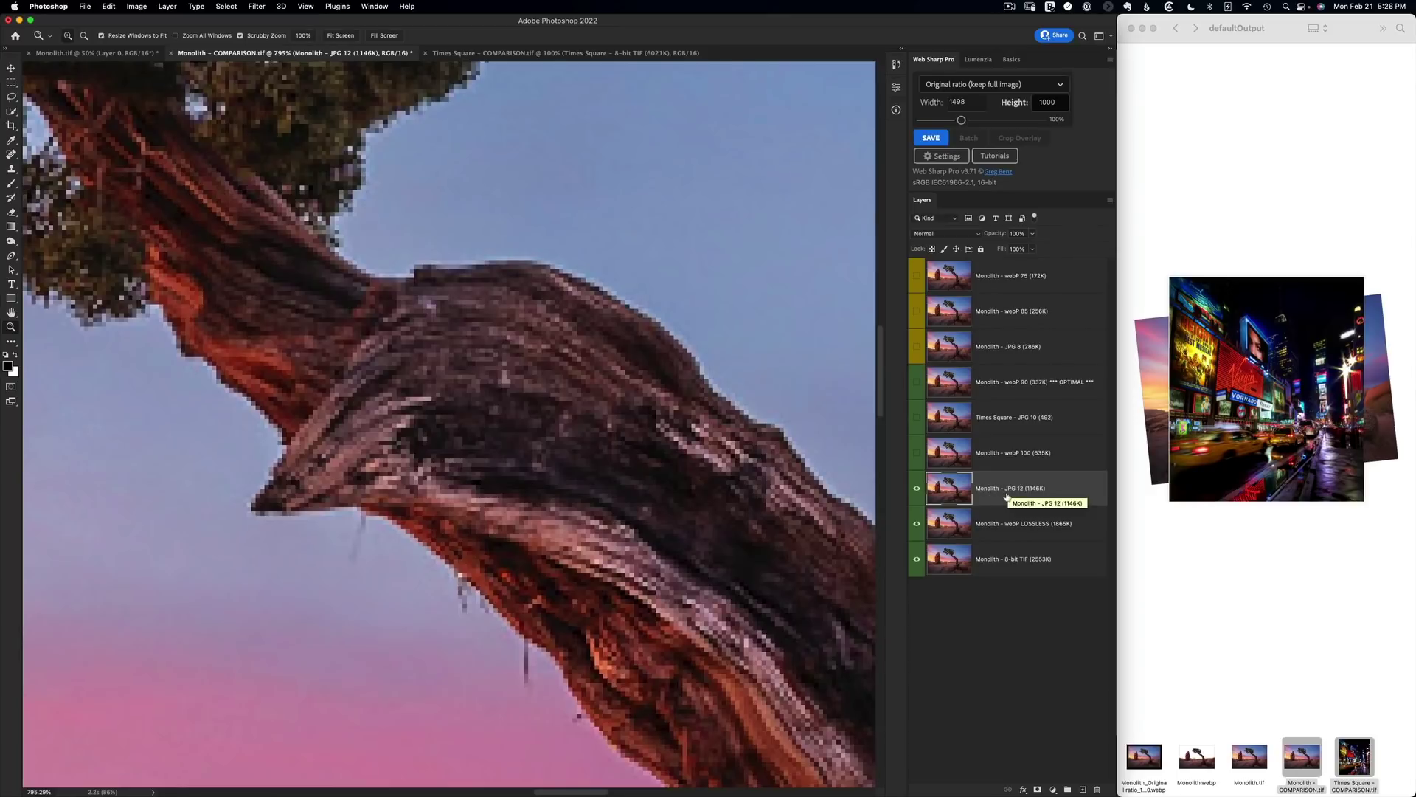
Show the Monolith webP 100 layer and toggle it against JPG 12
{"action": "left_click", "coordinate": [917, 453]}
{"action": "left_click", "coordinate": [919, 454]}
{"action": "left_click", "coordinate": [919, 454]}
{"action": "left_click", "coordinate": [915, 452]}
At 200% zoom, recompare JPG 12 and webP 100, leaving webP 100 selected
{"action": "key", "text": "super+minus"}
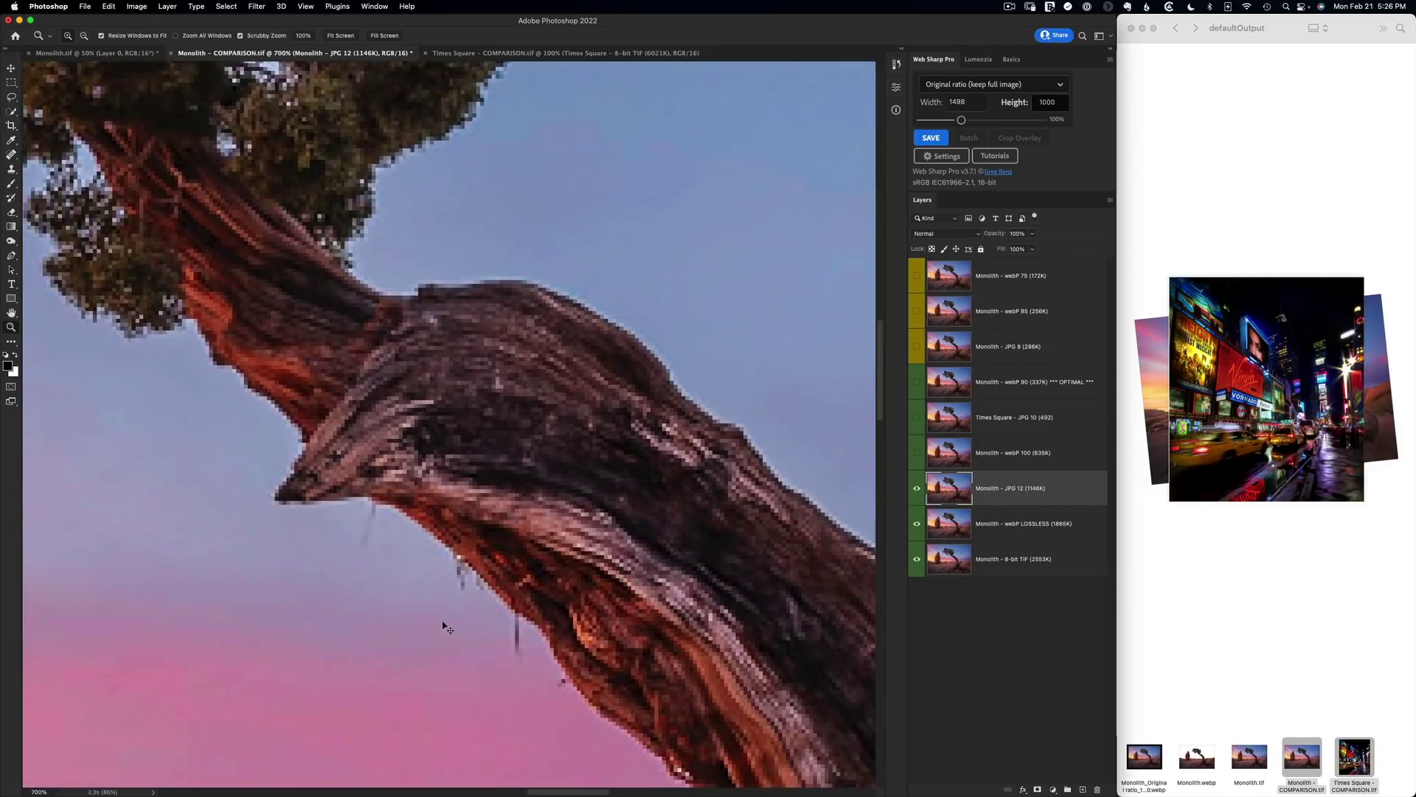
{"action": "key", "text": "super+minus"}
{"action": "key", "text": "super+minus"}
{"action": "key", "text": "super+minus"}
{"action": "key", "text": "super+minus"}
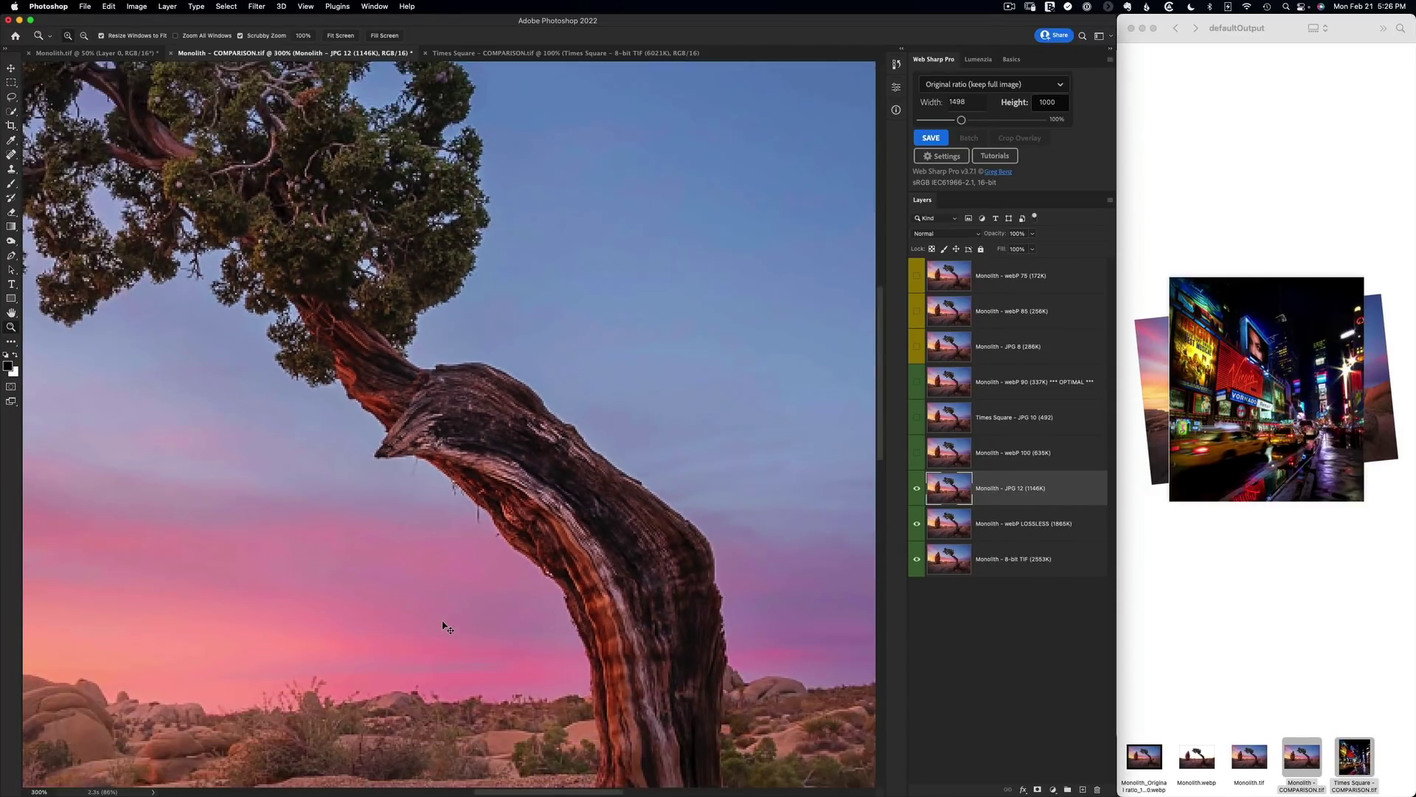
{"action": "key", "text": "super+minus"}
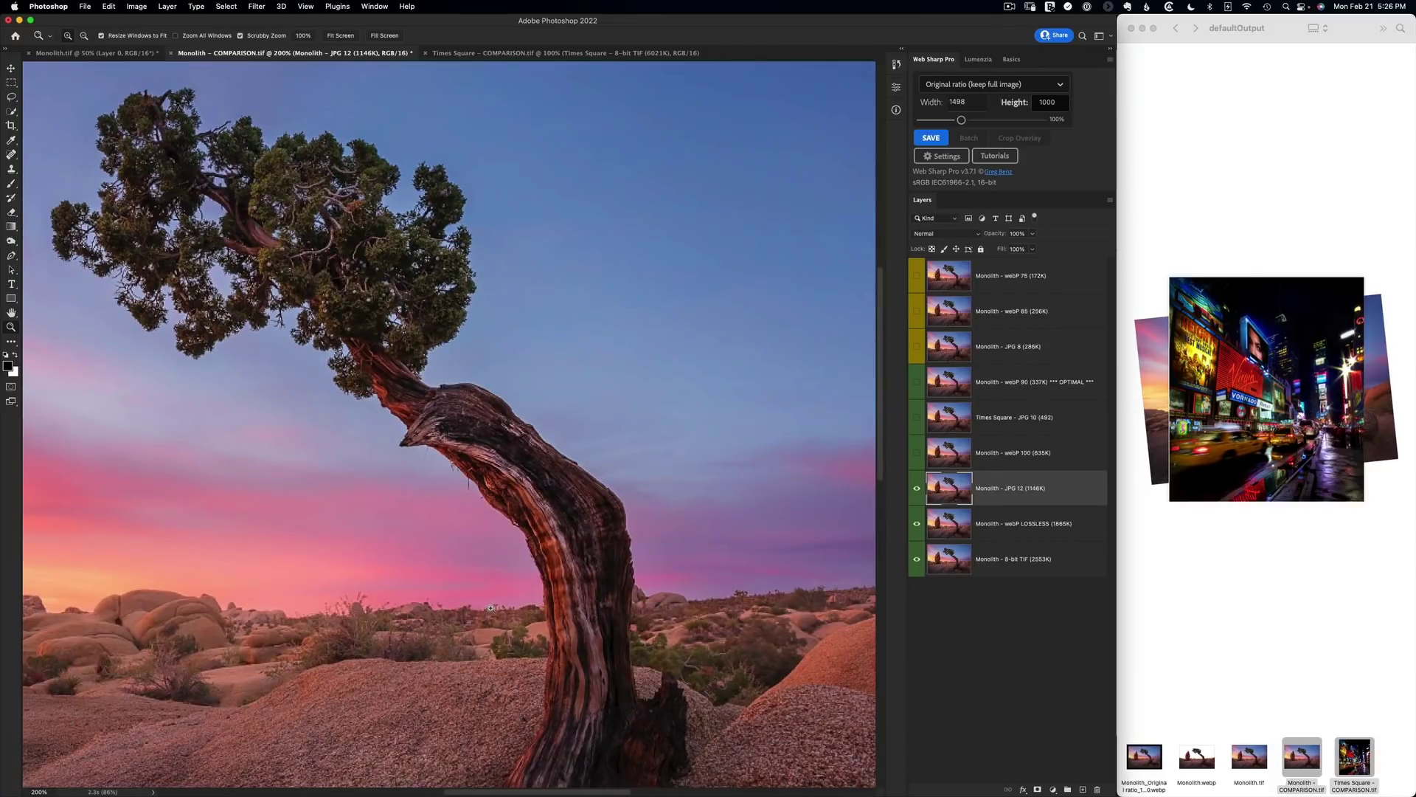
{"action": "left_click", "coordinate": [917, 489]}
{"action": "left_click", "coordinate": [918, 490]}
{"action": "left_click", "coordinate": [917, 453]}
{"action": "left_click", "coordinate": [1067, 456]}
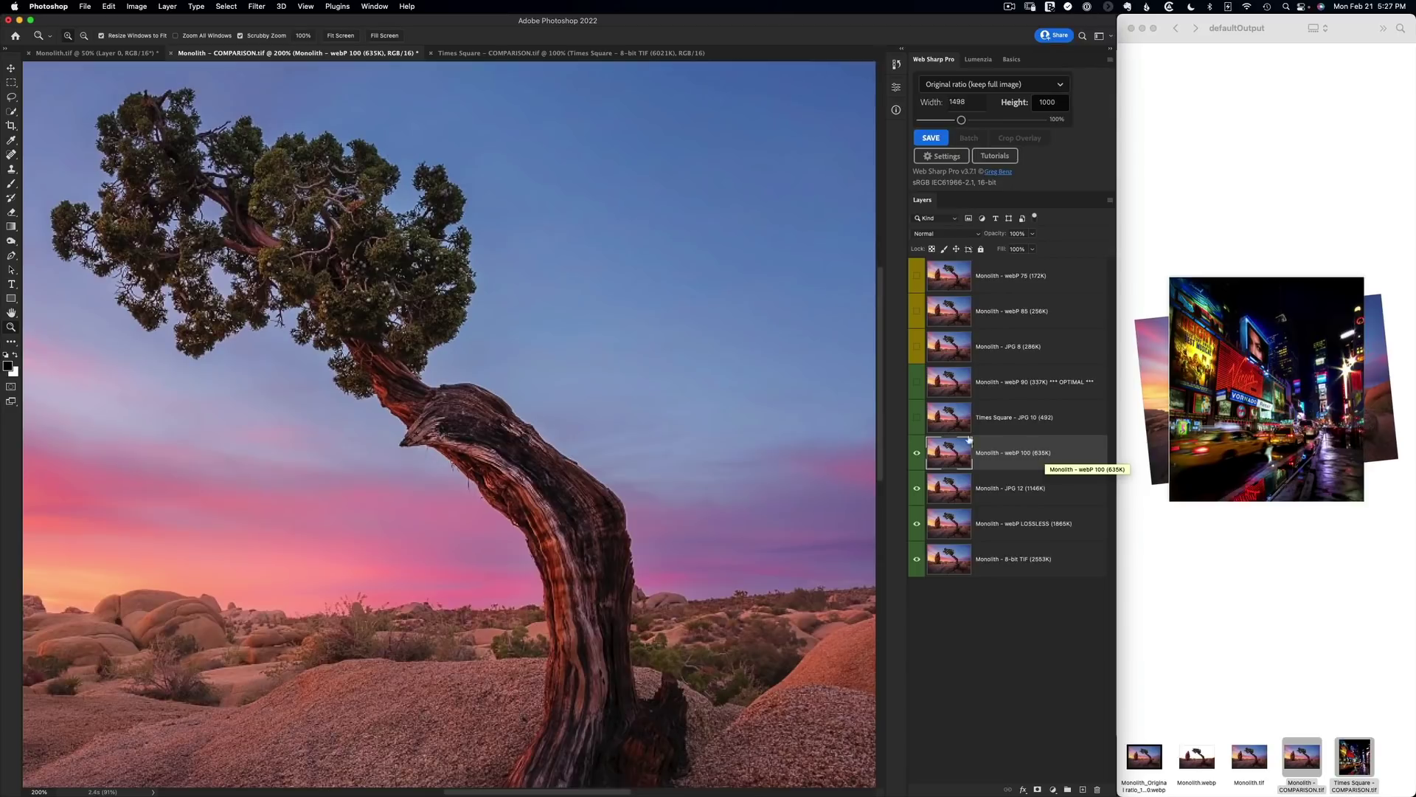
Show the Times Square JPG 10 and webP 90 OPTIMAL layers, toggling webP 90 to compare
{"action": "left_click", "coordinate": [916, 418]}
{"action": "left_click", "coordinate": [917, 419]}
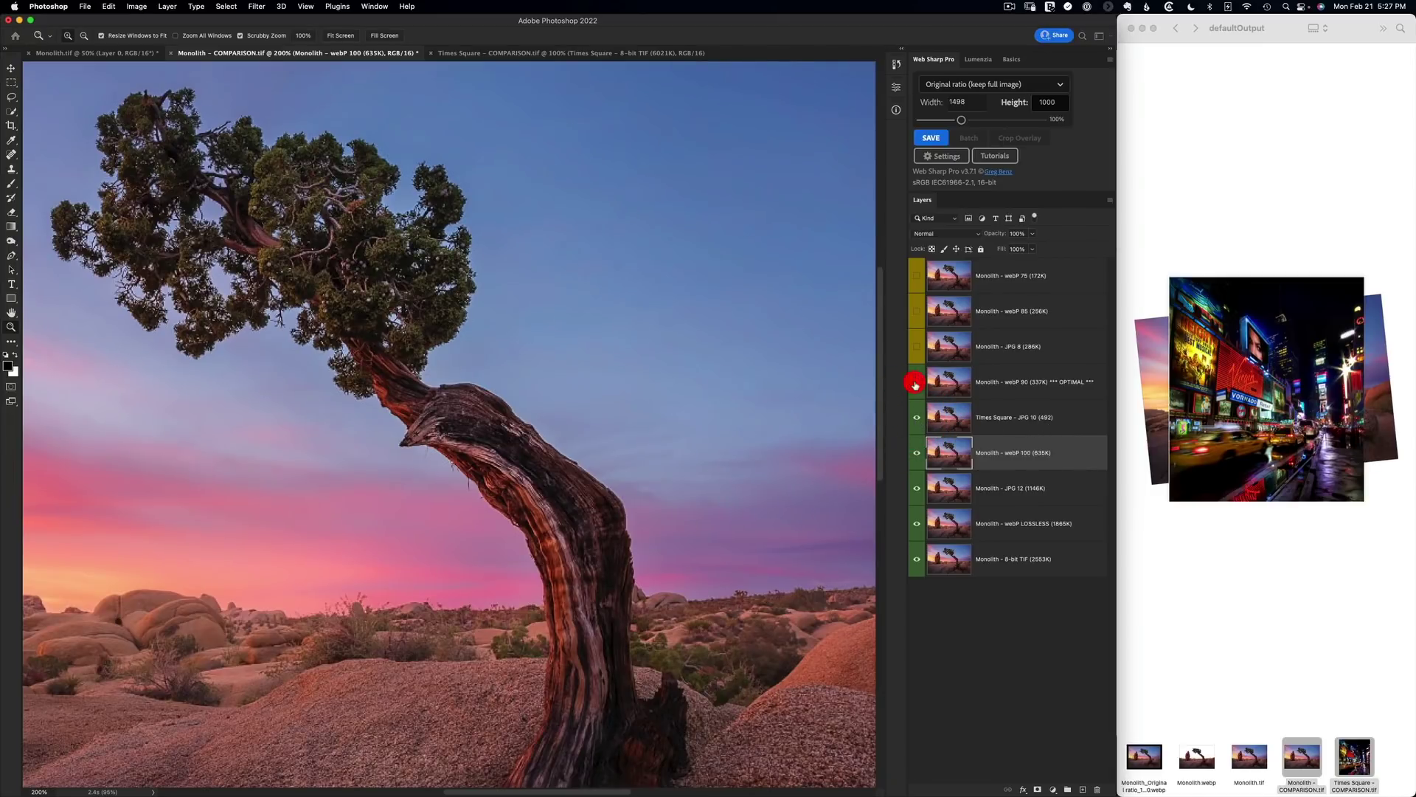
{"action": "left_click", "coordinate": [916, 382]}
{"action": "left_click", "coordinate": [1040, 389]}
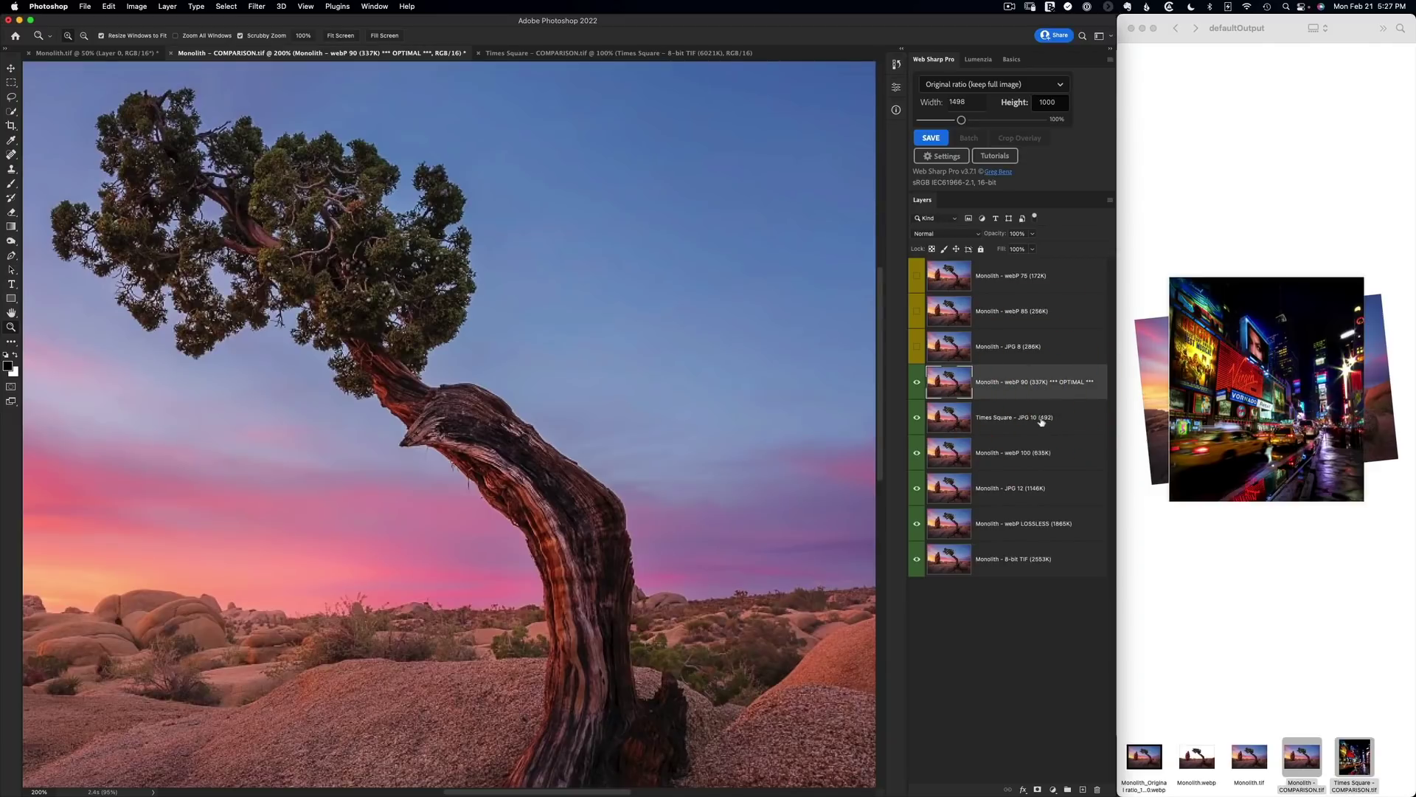
{"action": "left_click", "coordinate": [917, 383]}
{"action": "left_click", "coordinate": [916, 383]}
{"action": "left_click", "coordinate": [916, 383]}
{"action": "left_click", "coordinate": [916, 383]}
Compare the JPG 8 layer on the magnified trunk knot, then view at 100%
{"action": "left_click_drag", "start_coordinate": [456, 413], "coordinate": [516, 453]}
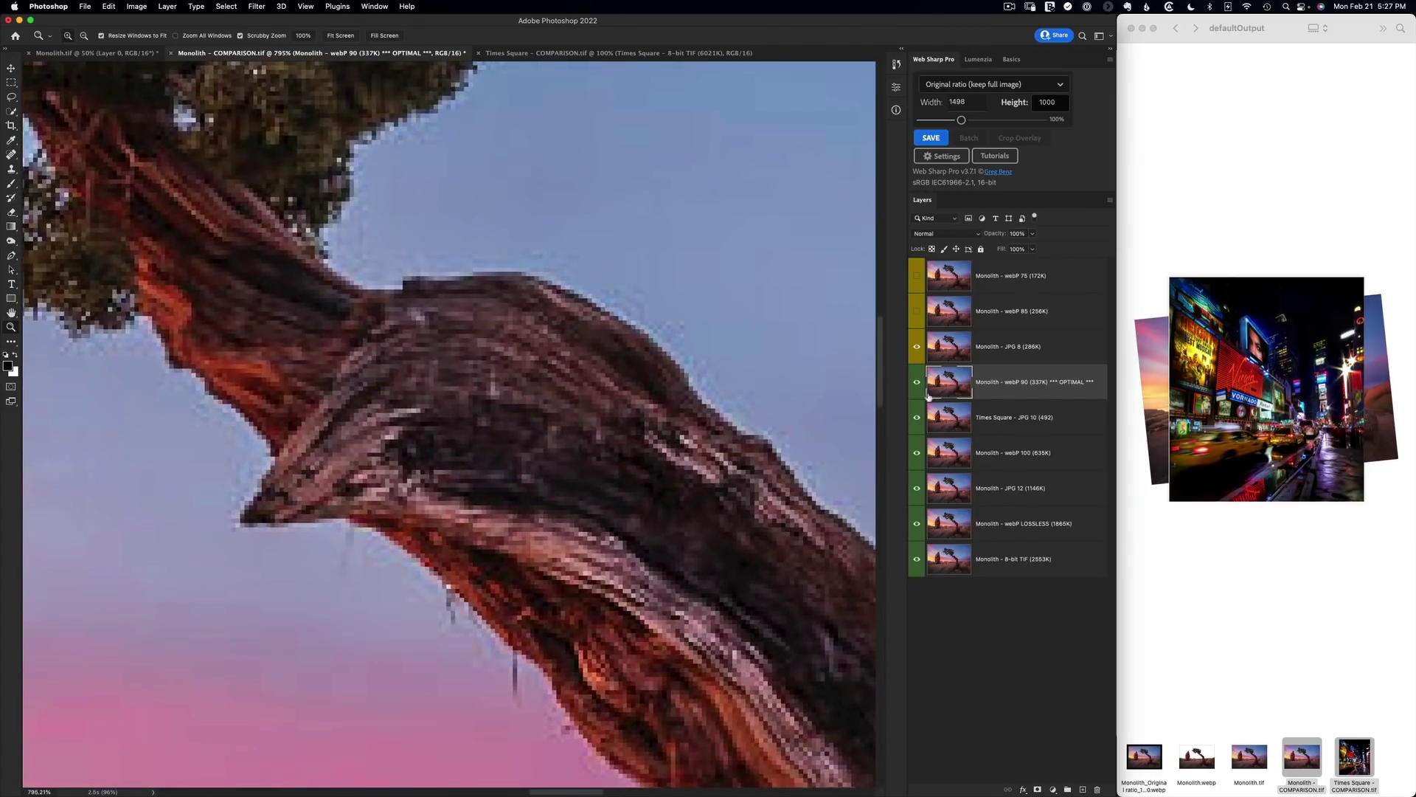
{"action": "left_click", "coordinate": [919, 347]}
{"action": "left_click", "coordinate": [918, 348]}
{"action": "key", "text": "super+1"}
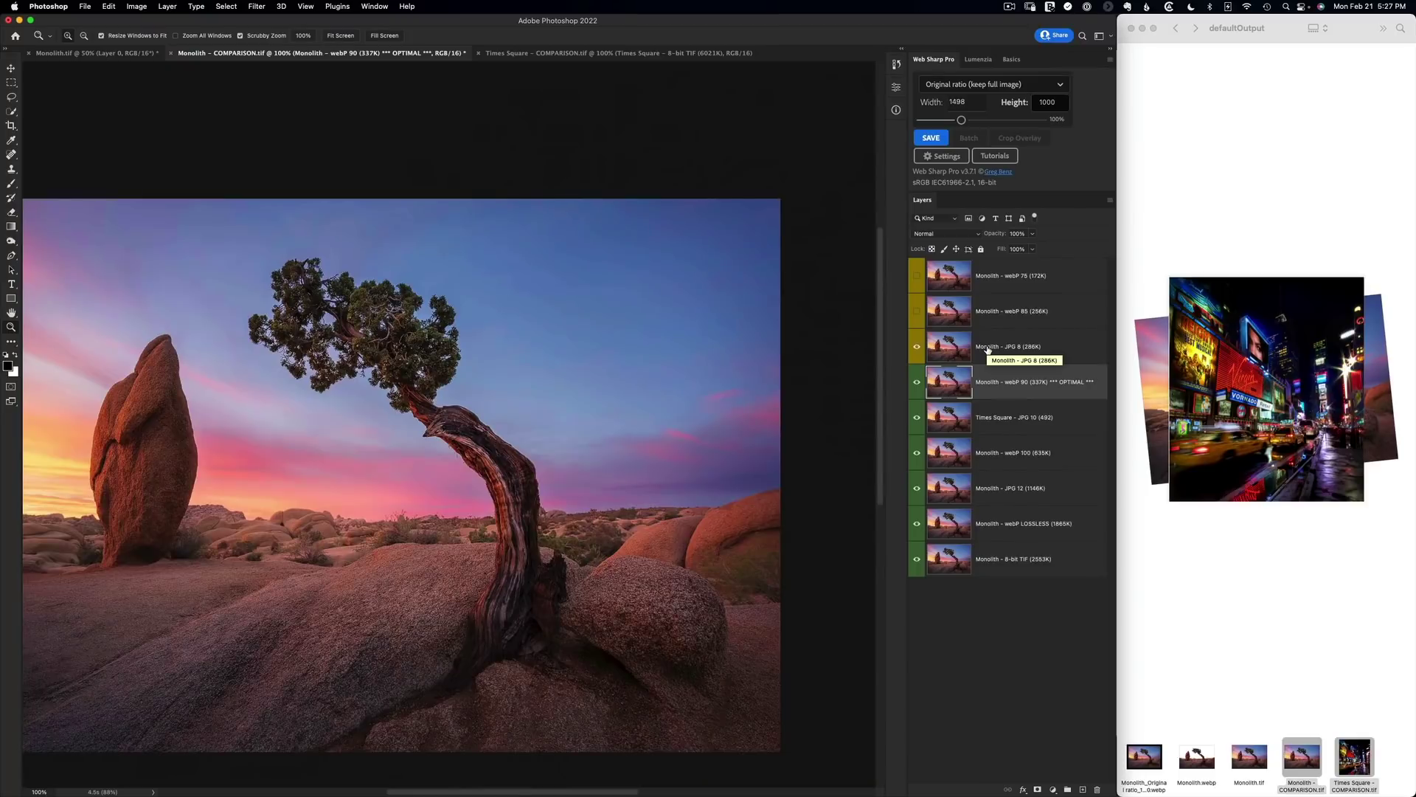
Compare the JPG 8 layer on a close-up of the foliage edge, leaving it shown
{"action": "left_click", "coordinate": [917, 347]}
{"action": "left_click", "coordinate": [917, 352]}
{"action": "left_click_drag", "start_coordinate": [466, 385], "coordinate": [636, 373]}
{"action": "left_click", "coordinate": [918, 347]}
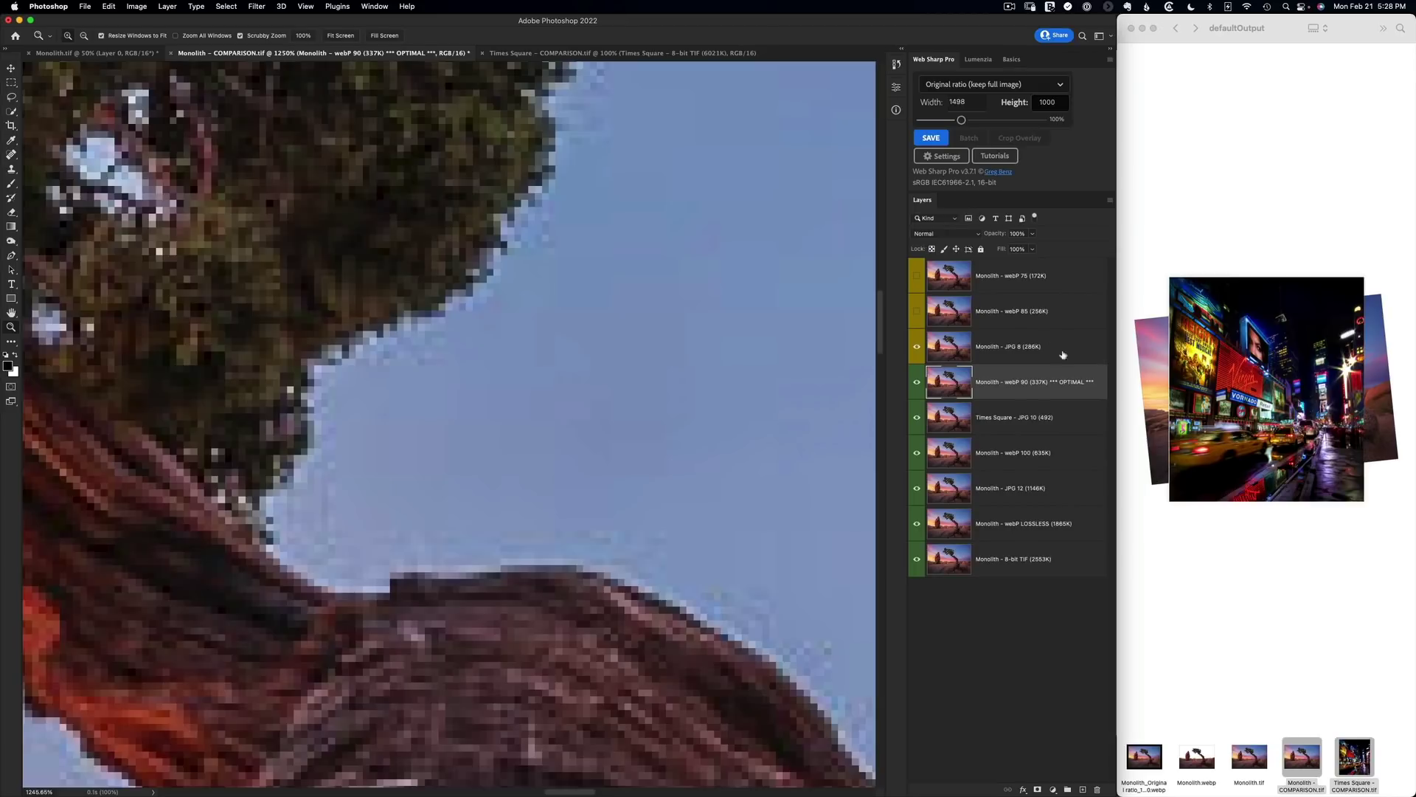
Show the webP 85 and webP 75 layers, toggling each to compare
{"action": "left_click", "coordinate": [917, 313]}
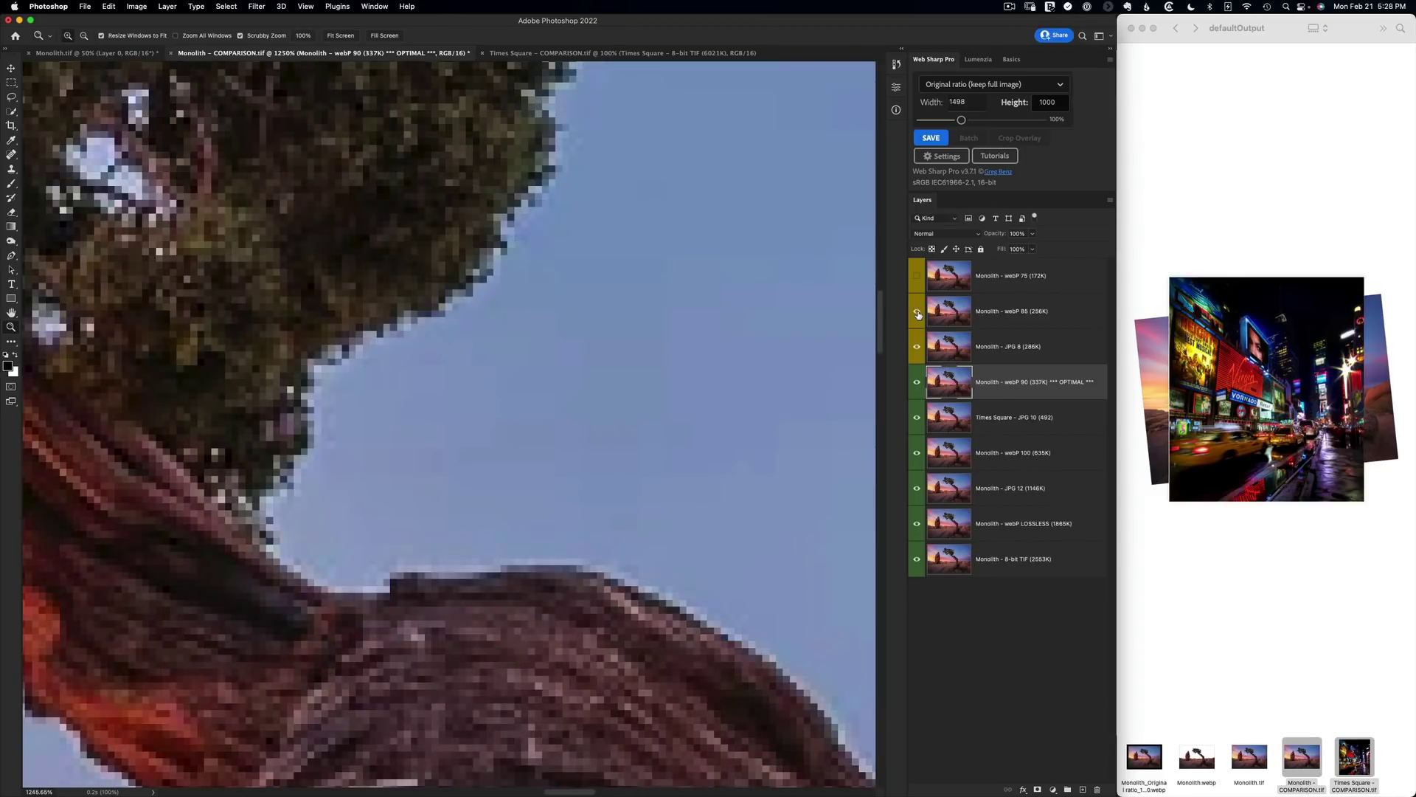
{"action": "left_click", "coordinate": [967, 319]}
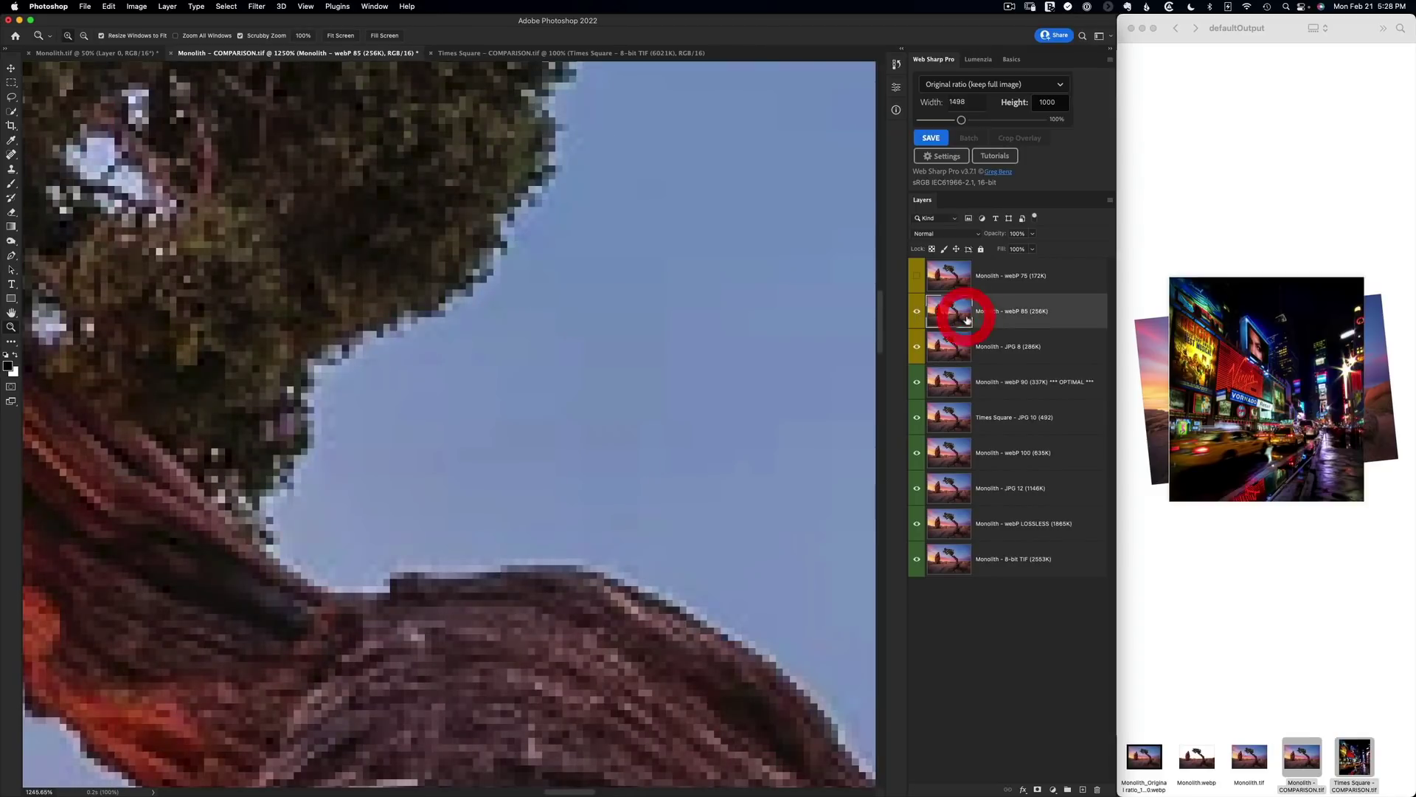
{"action": "left_click", "coordinate": [916, 277]}
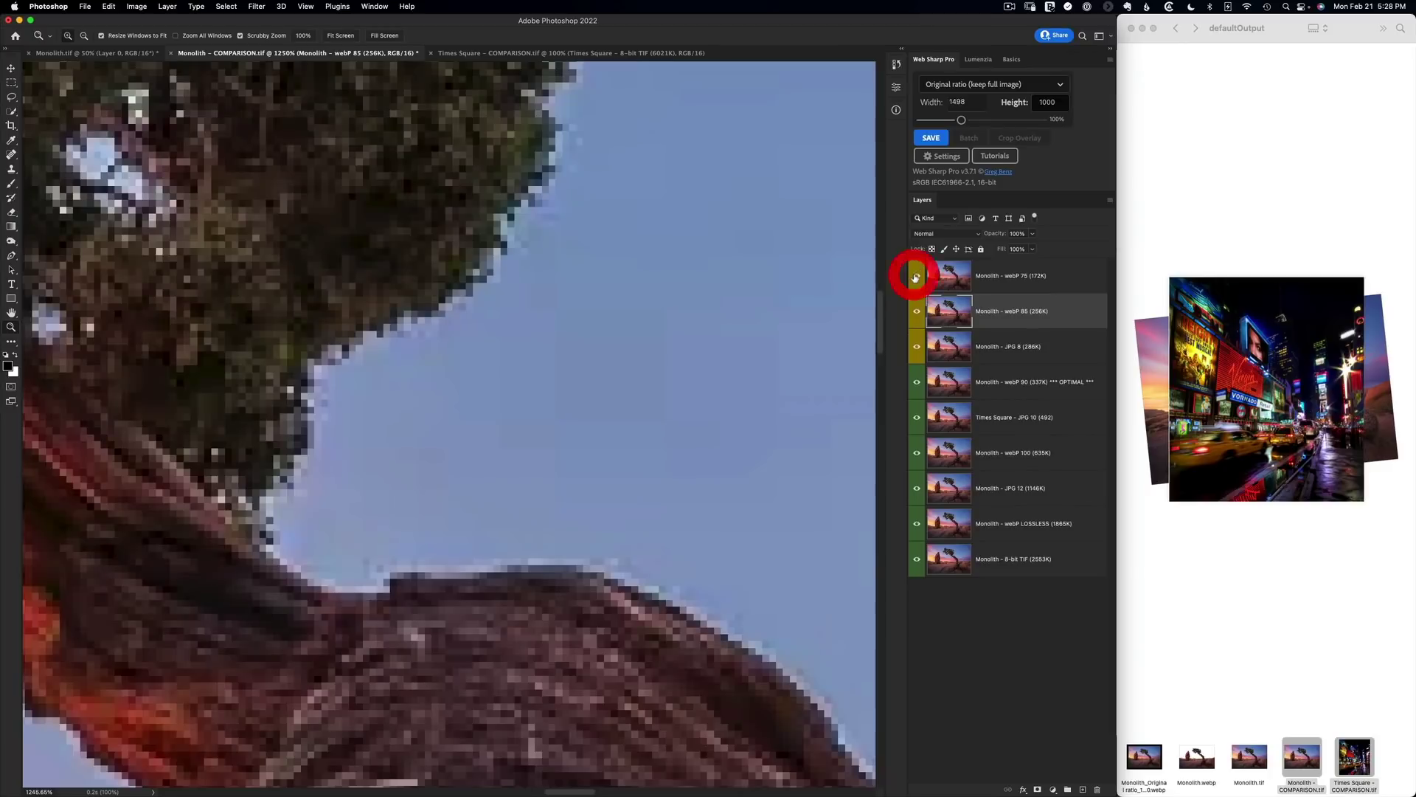
{"action": "left_click", "coordinate": [916, 312]}
{"action": "left_click", "coordinate": [914, 278]}
Zoom out, make Monolith webP 75 the active layer, and switch to Times Square – COMPARISON.tif
{"action": "key", "text": "super+minus"}
{"action": "key", "text": "super+minus"}
{"action": "key", "text": "super+minus"}
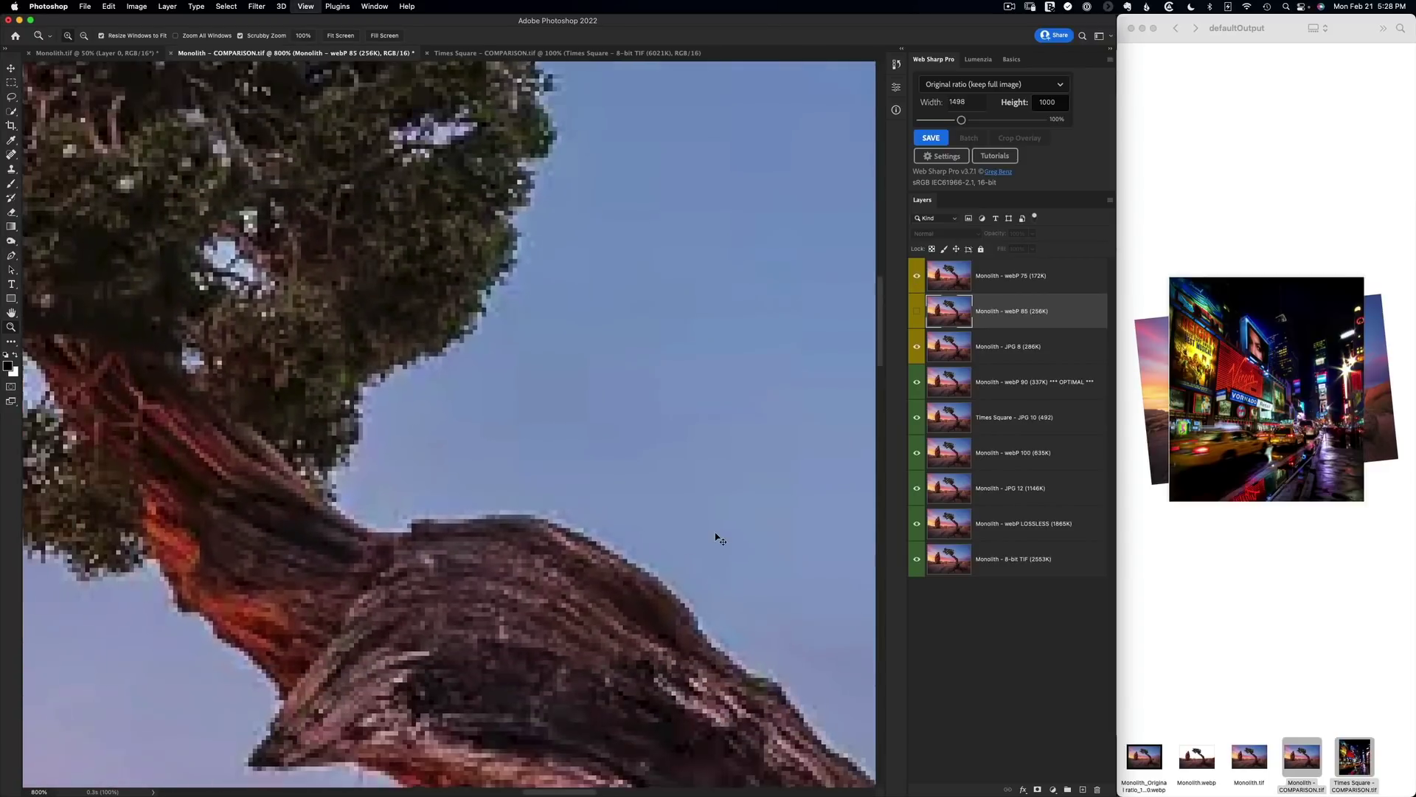
{"action": "key", "text": "super+minus"}
{"action": "key", "text": "super+minus"}
{"action": "left_click", "coordinate": [917, 277]}
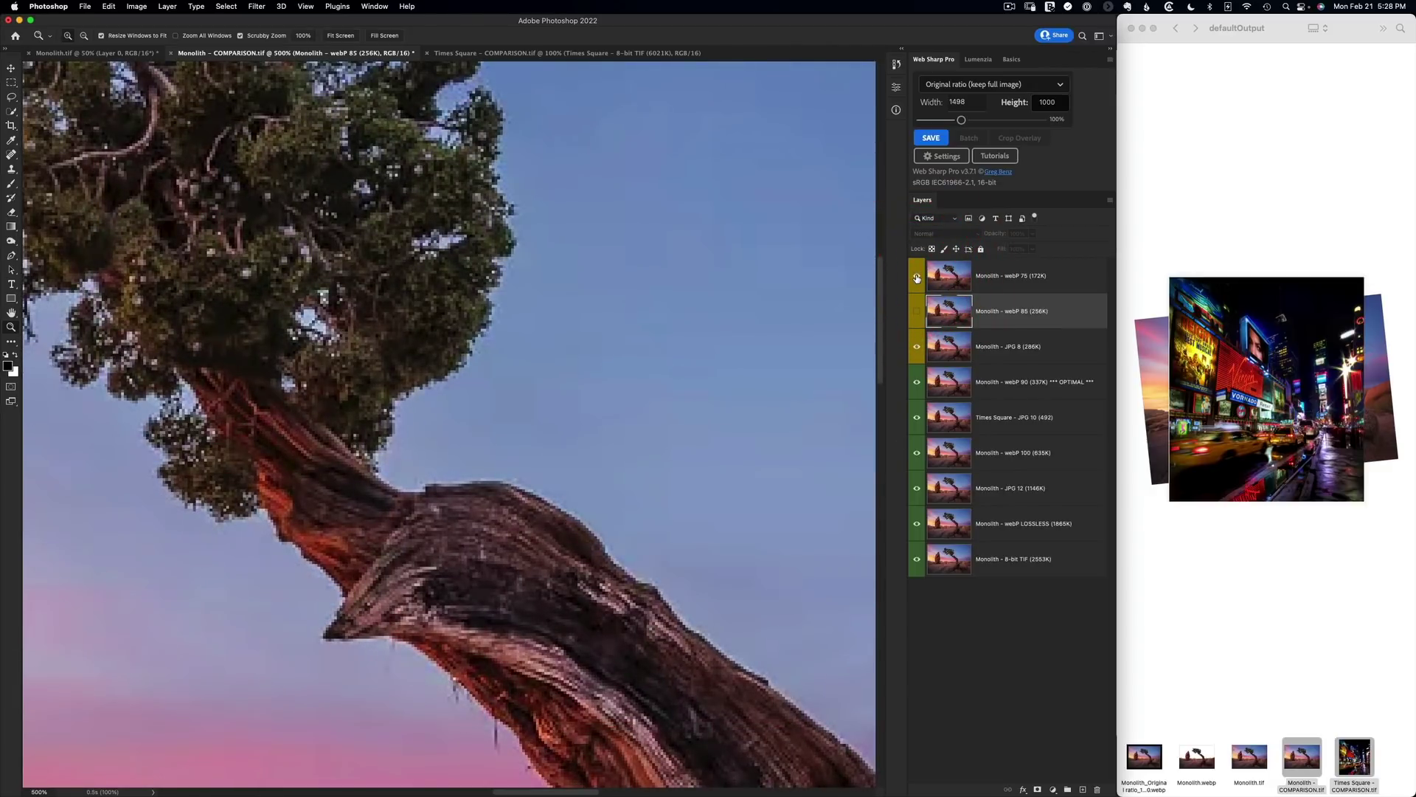
{"action": "left_click", "coordinate": [1000, 278]}
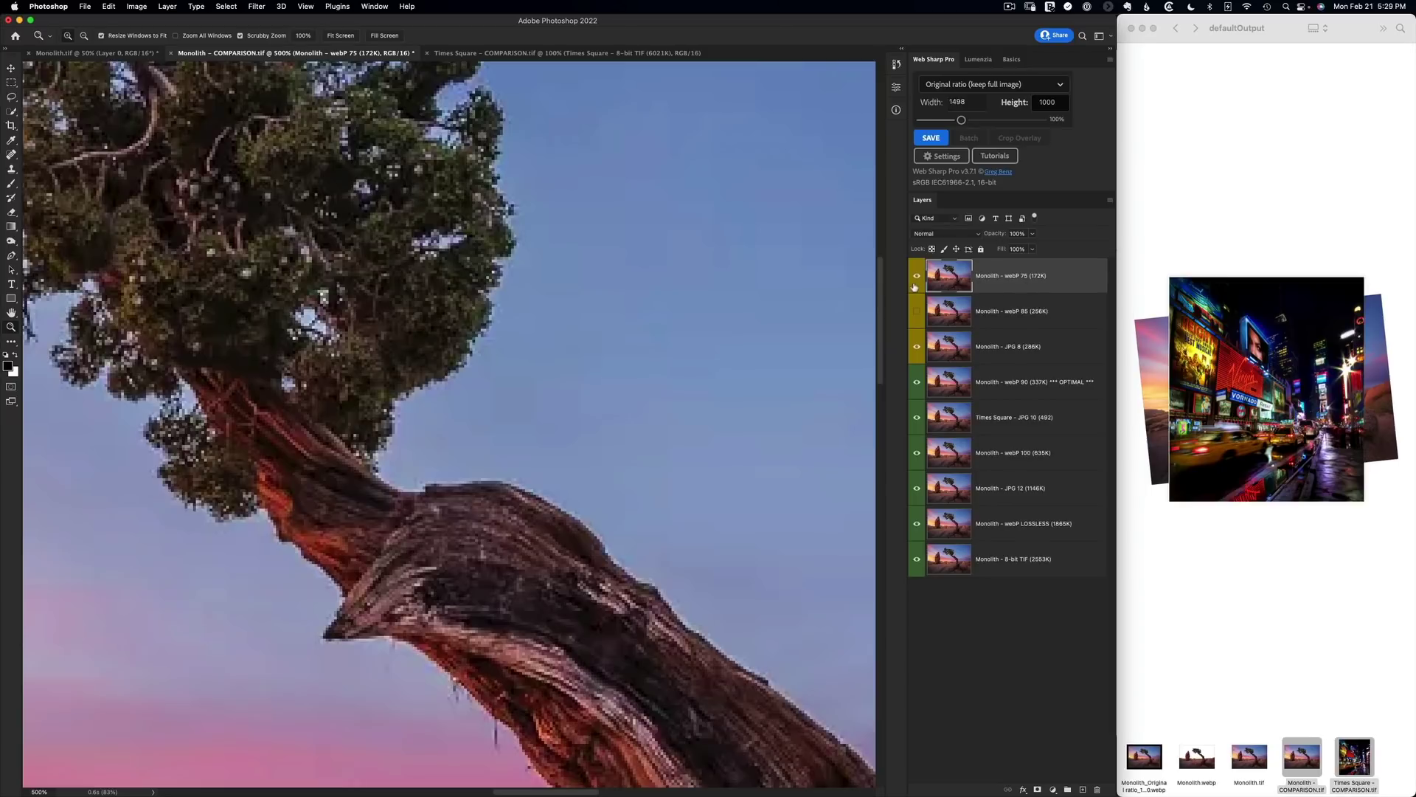
{"action": "left_click", "coordinate": [518, 53]}
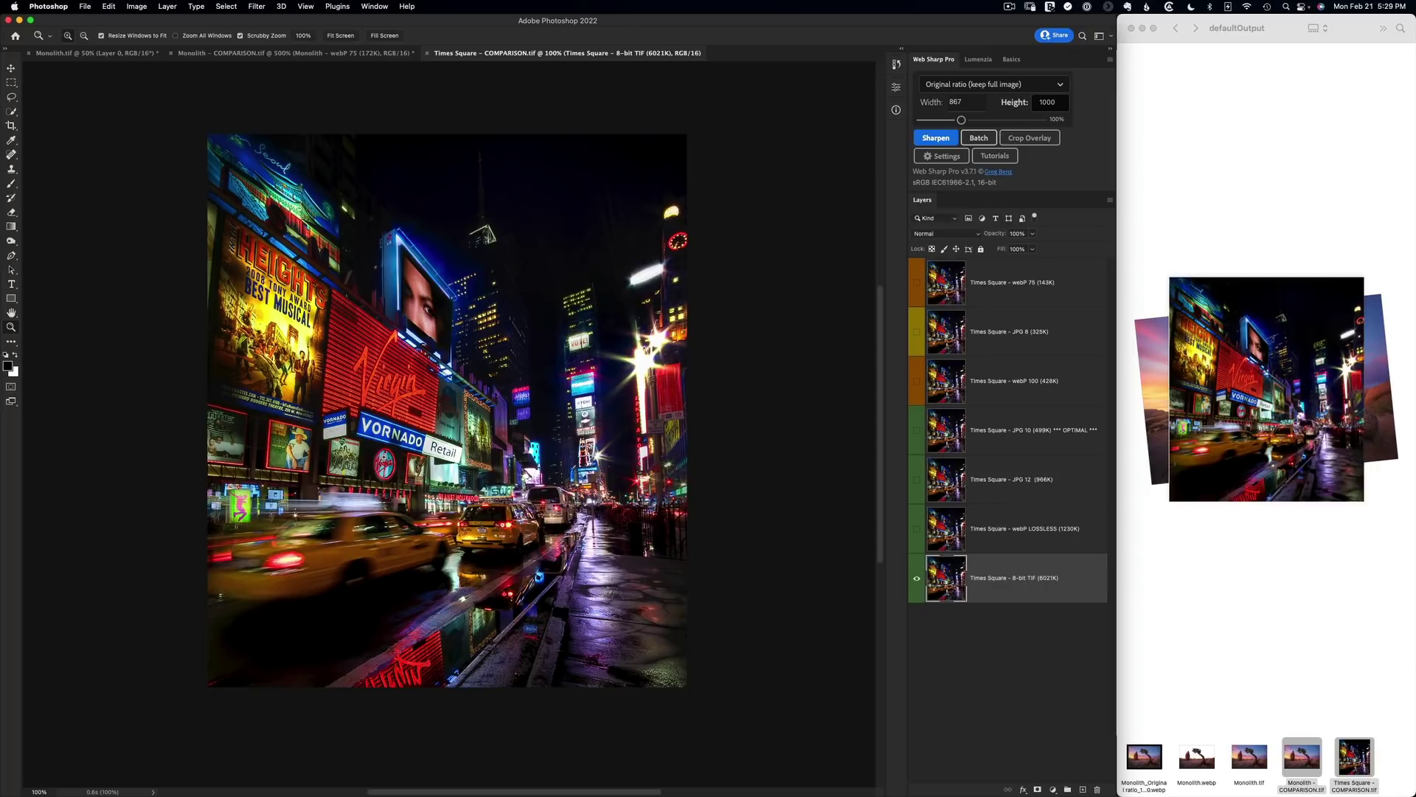
Show the Times Square webP LOSSLESS, JPG 12, JPG 10 OPTIMAL and webP 100 layers
{"action": "left_click", "coordinate": [918, 529]}
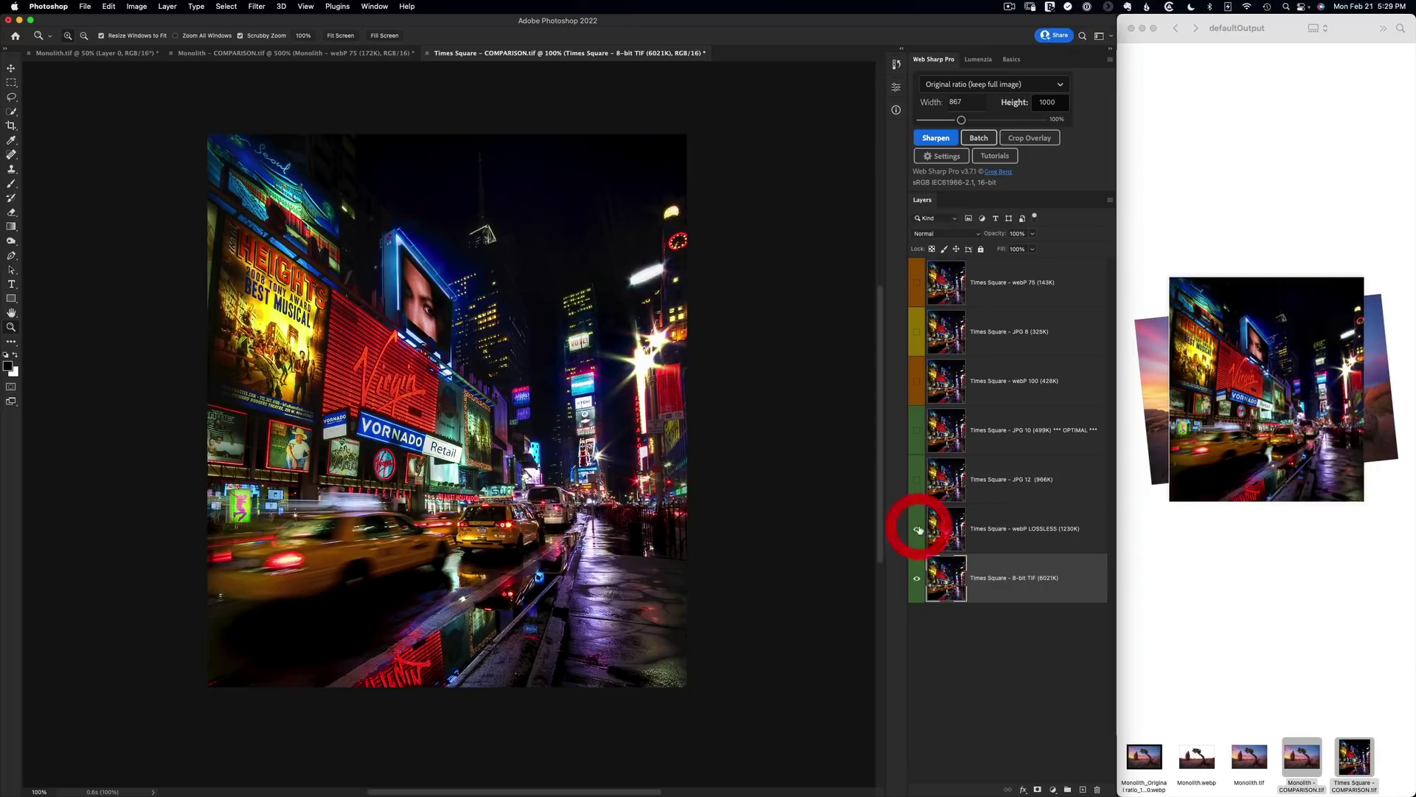
{"action": "left_click", "coordinate": [916, 481]}
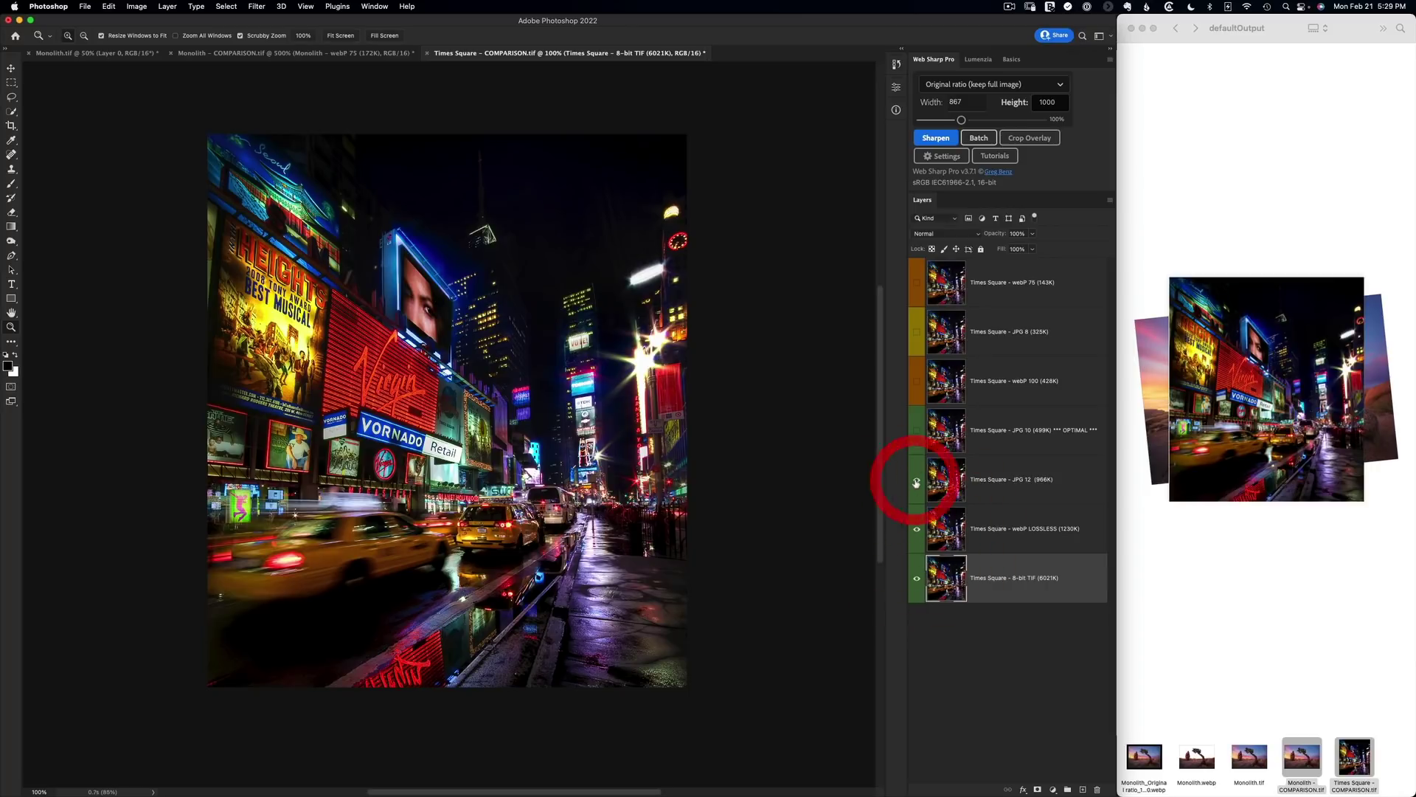
{"action": "left_click", "coordinate": [917, 434]}
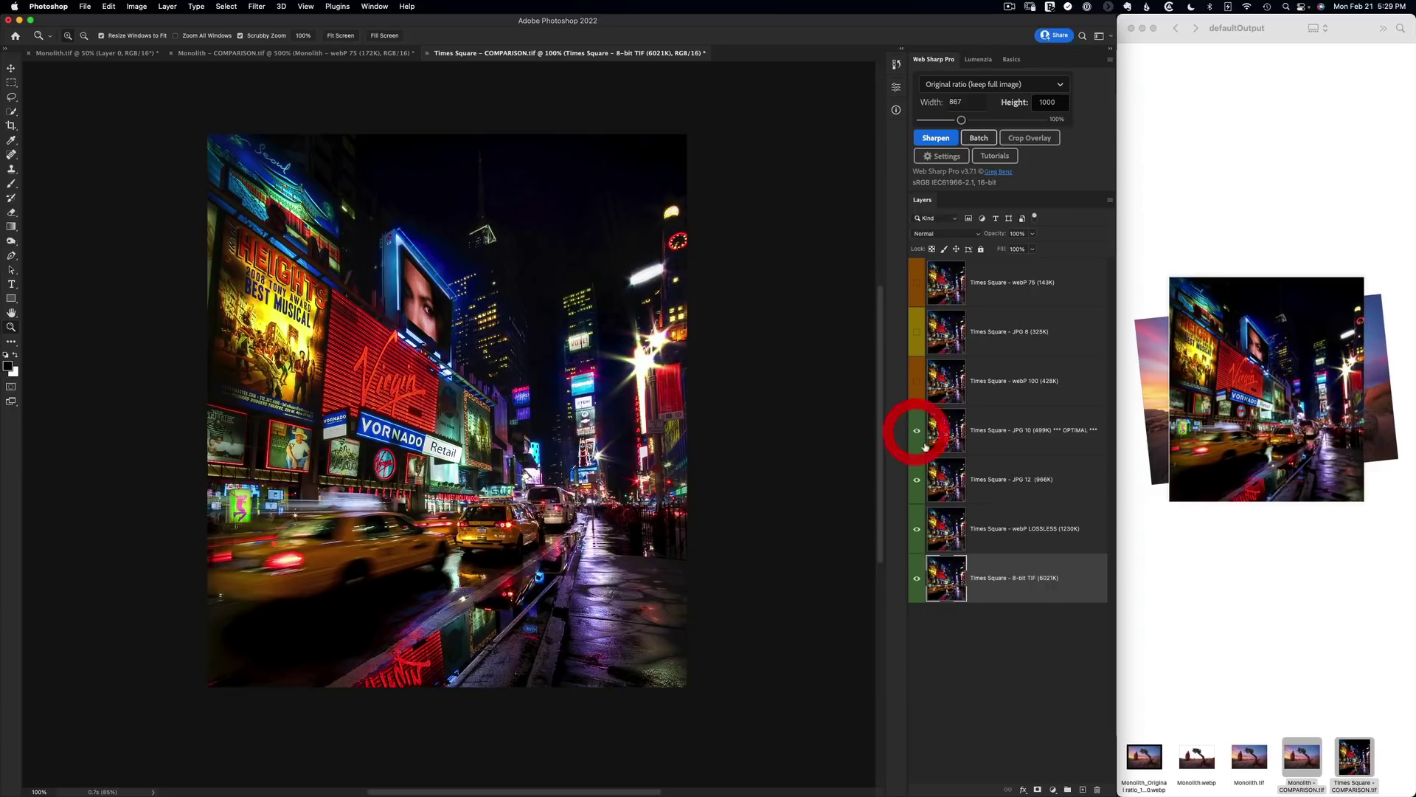
{"action": "left_click", "coordinate": [917, 384]}
Compare webP 100 against the TIF on the magnified Vornado sign, then hide webP LOSSLESS and webP 100
{"action": "left_click_drag", "start_coordinate": [387, 416], "coordinate": [620, 483]}
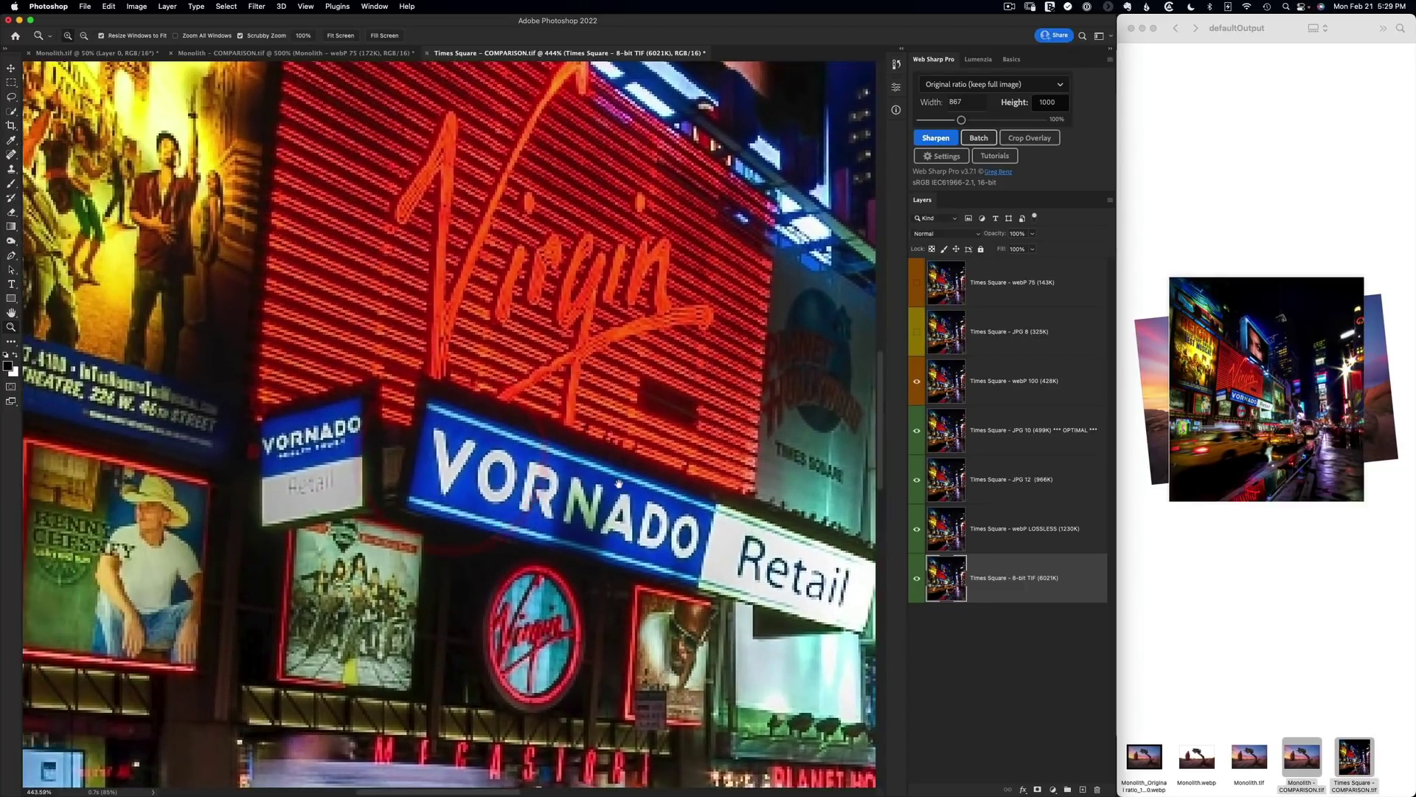
{"action": "left_click", "coordinate": [917, 380]}
{"action": "left_click", "coordinate": [918, 382]}
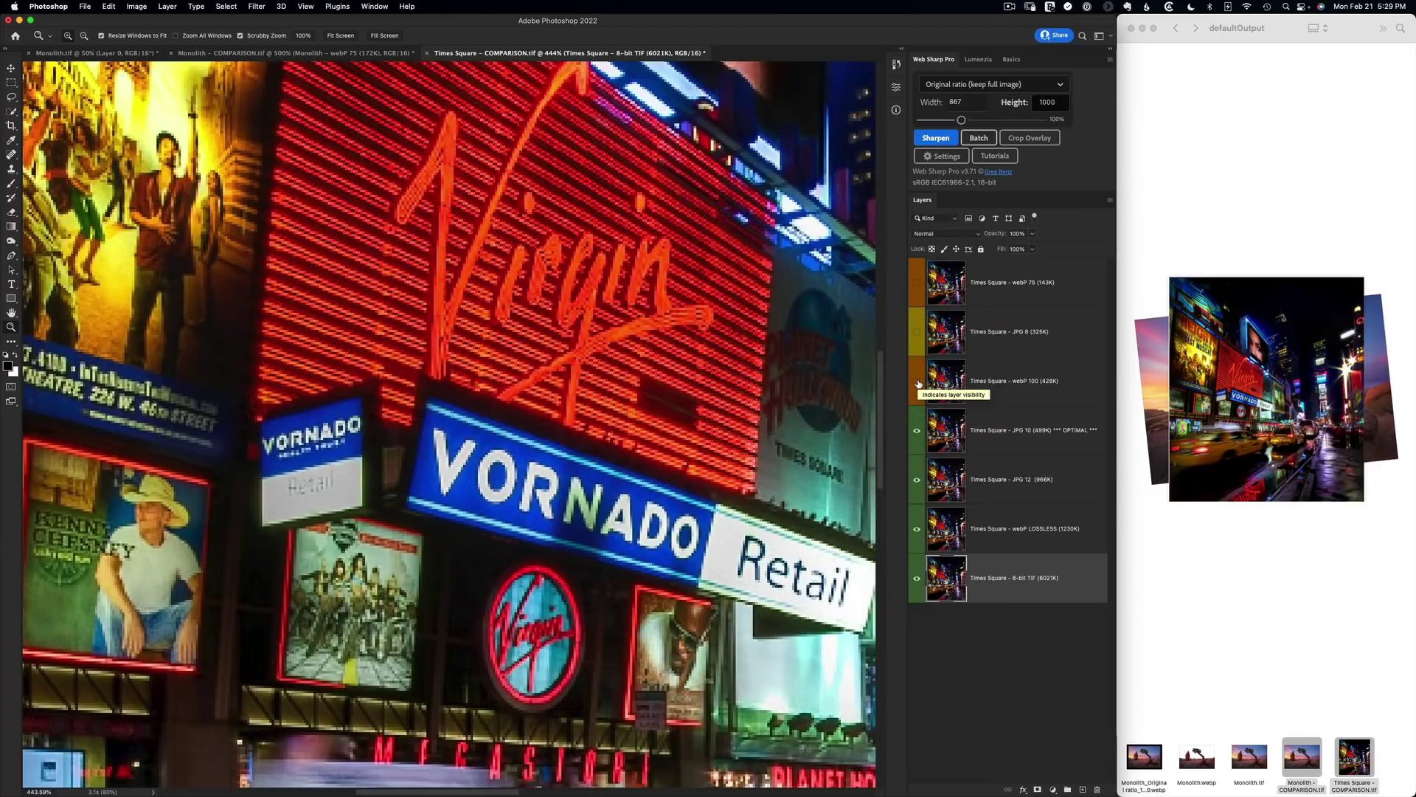
{"action": "left_click", "coordinate": [918, 382]}
{"action": "left_click", "coordinate": [917, 538]}
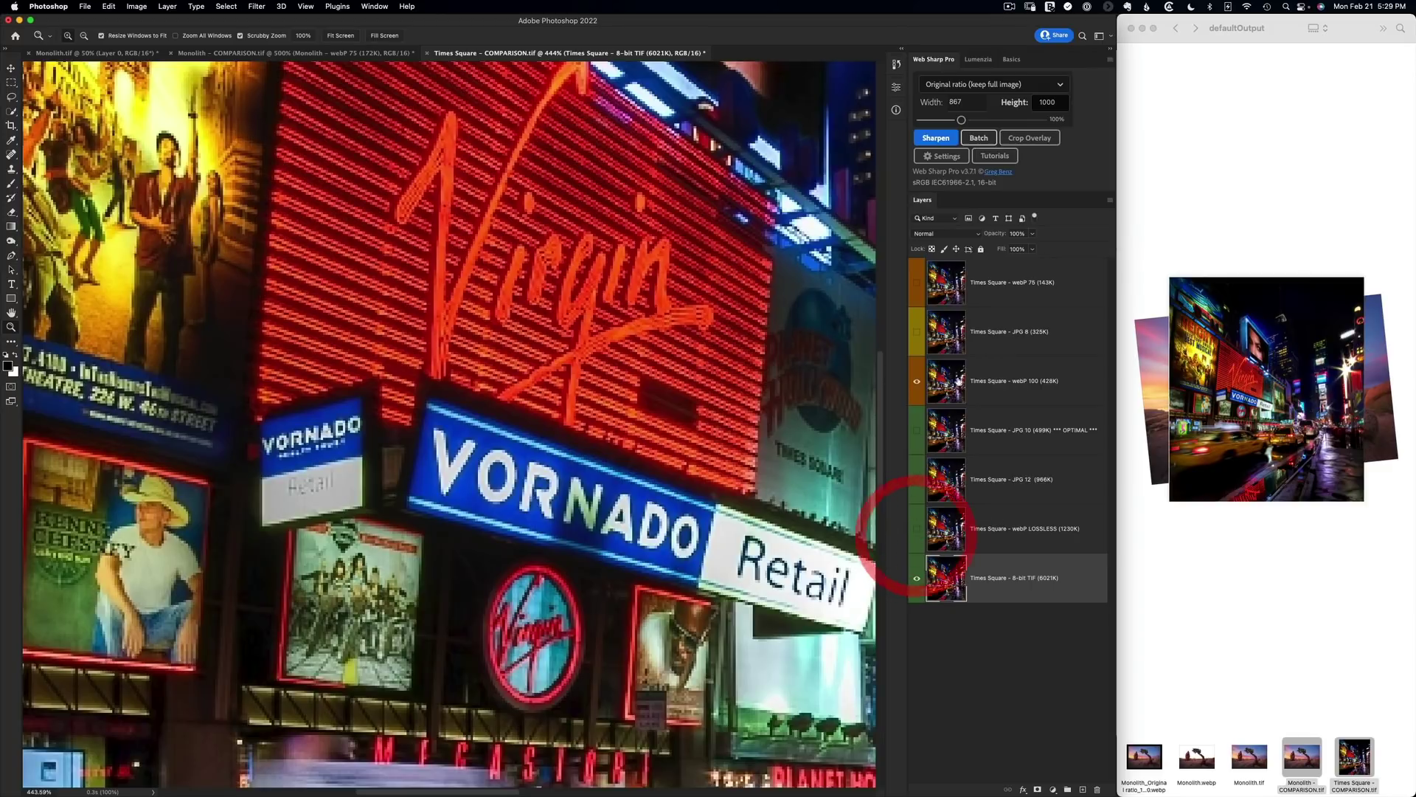
{"action": "left_click", "coordinate": [918, 382]}
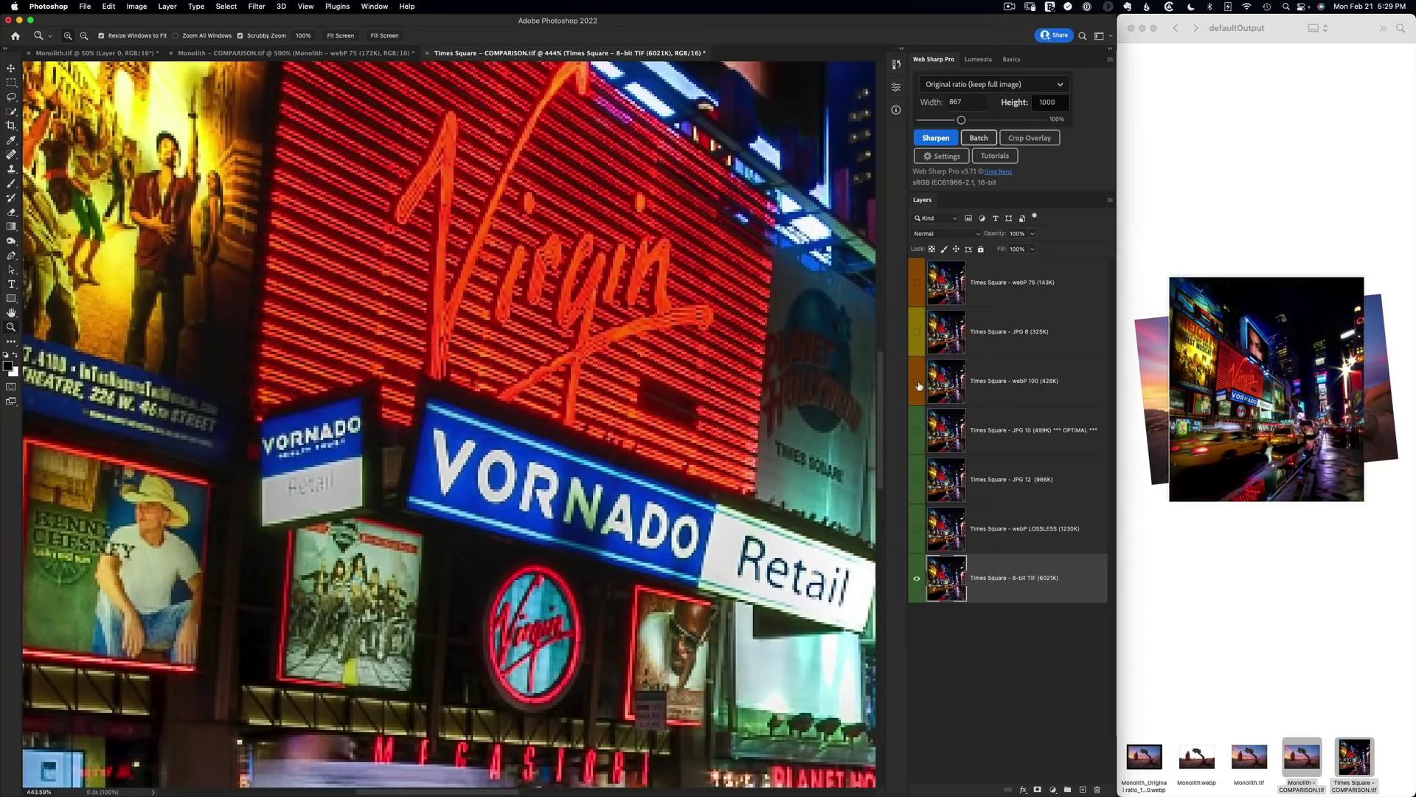
Zoom deep into the Virgin circle sign and flip webP 100 on and off repeatedly
{"action": "left_click", "coordinate": [917, 381]}
{"action": "left_click_drag", "start_coordinate": [601, 635], "coordinate": [602, 634]}
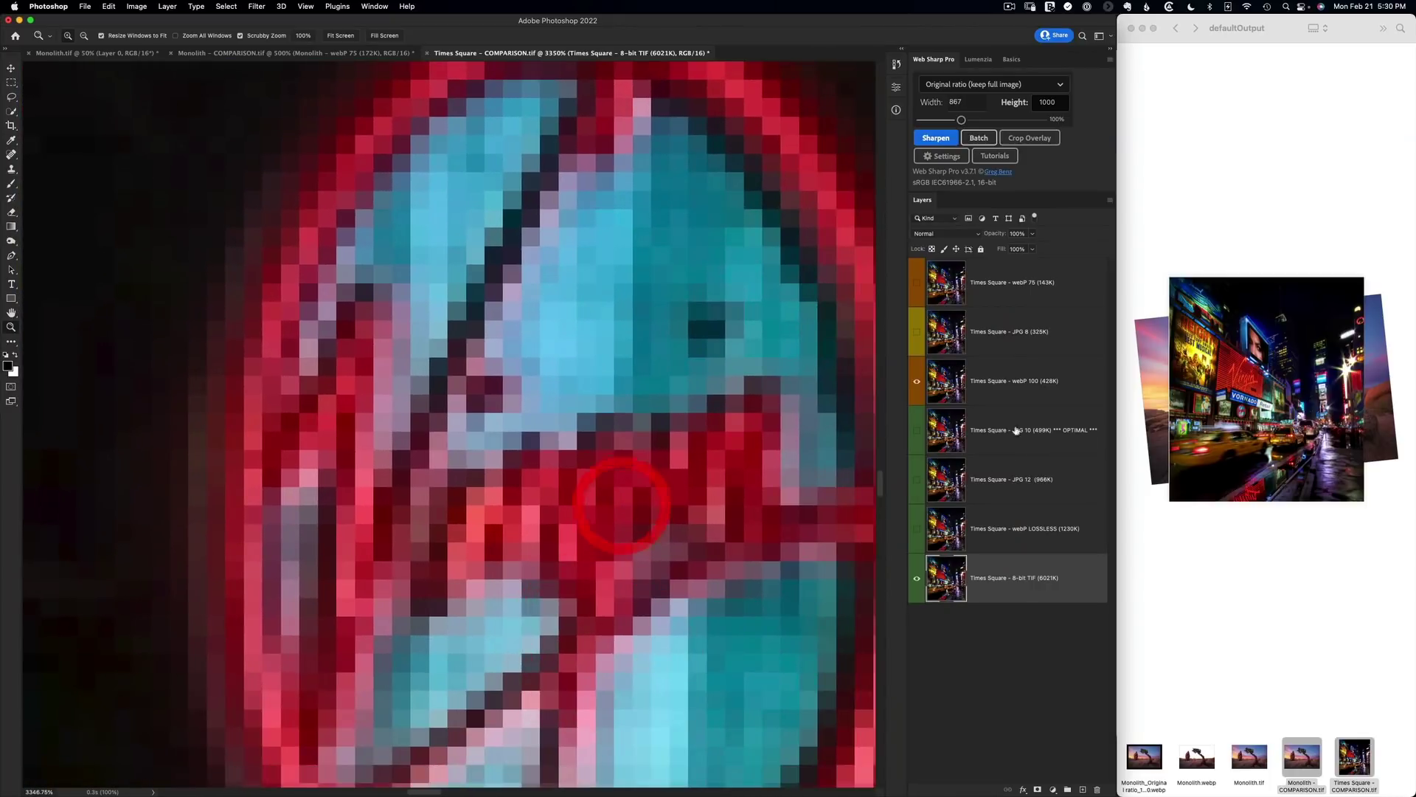
{"action": "left_click", "coordinate": [917, 382]}
{"action": "left_click", "coordinate": [917, 381]}
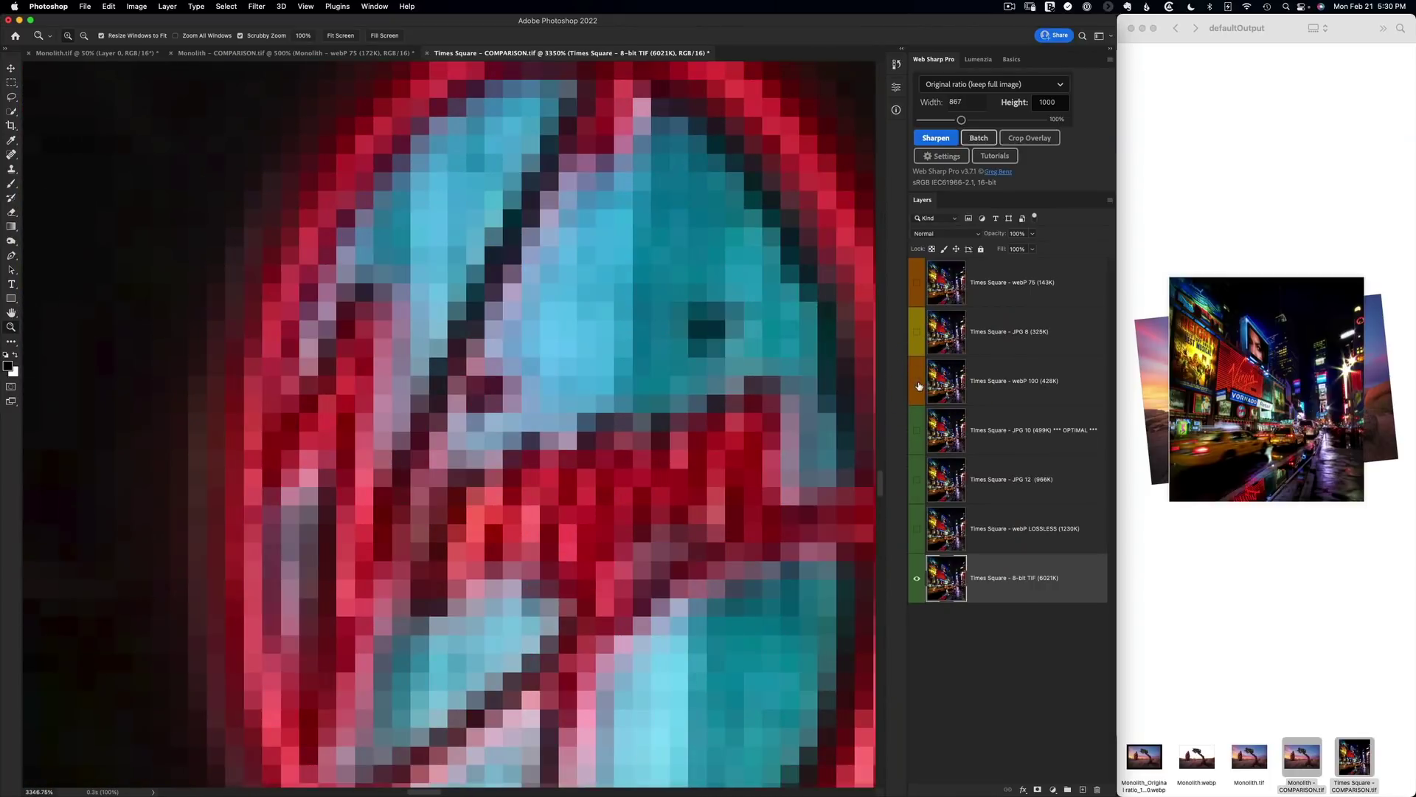
{"action": "left_click", "coordinate": [918, 382]}
{"action": "left_click", "coordinate": [918, 381]}
{"action": "left_click", "coordinate": [917, 382]}
{"action": "left_click", "coordinate": [917, 381]}
At 500%, compare webP 100 against the TIF on the taxi and Retail sign
{"action": "key", "text": "super+minus"}
{"action": "key", "text": "super+minus"}
{"action": "key", "text": "super+minus"}
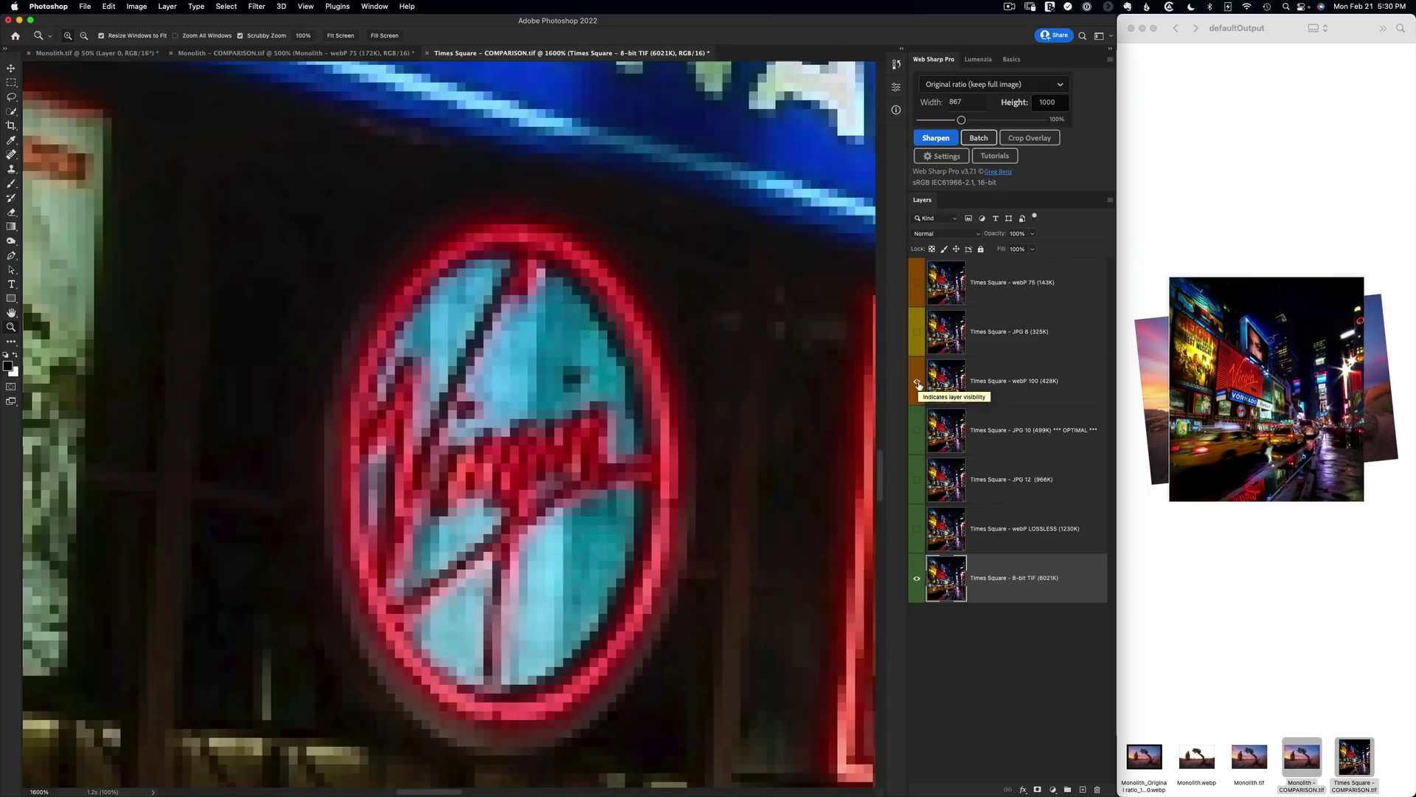
{"action": "key", "text": "super+minus"}
{"action": "key", "text": "super+minus"}
{"action": "key", "text": "super+minus"}
{"action": "key", "text": "super+minus"}
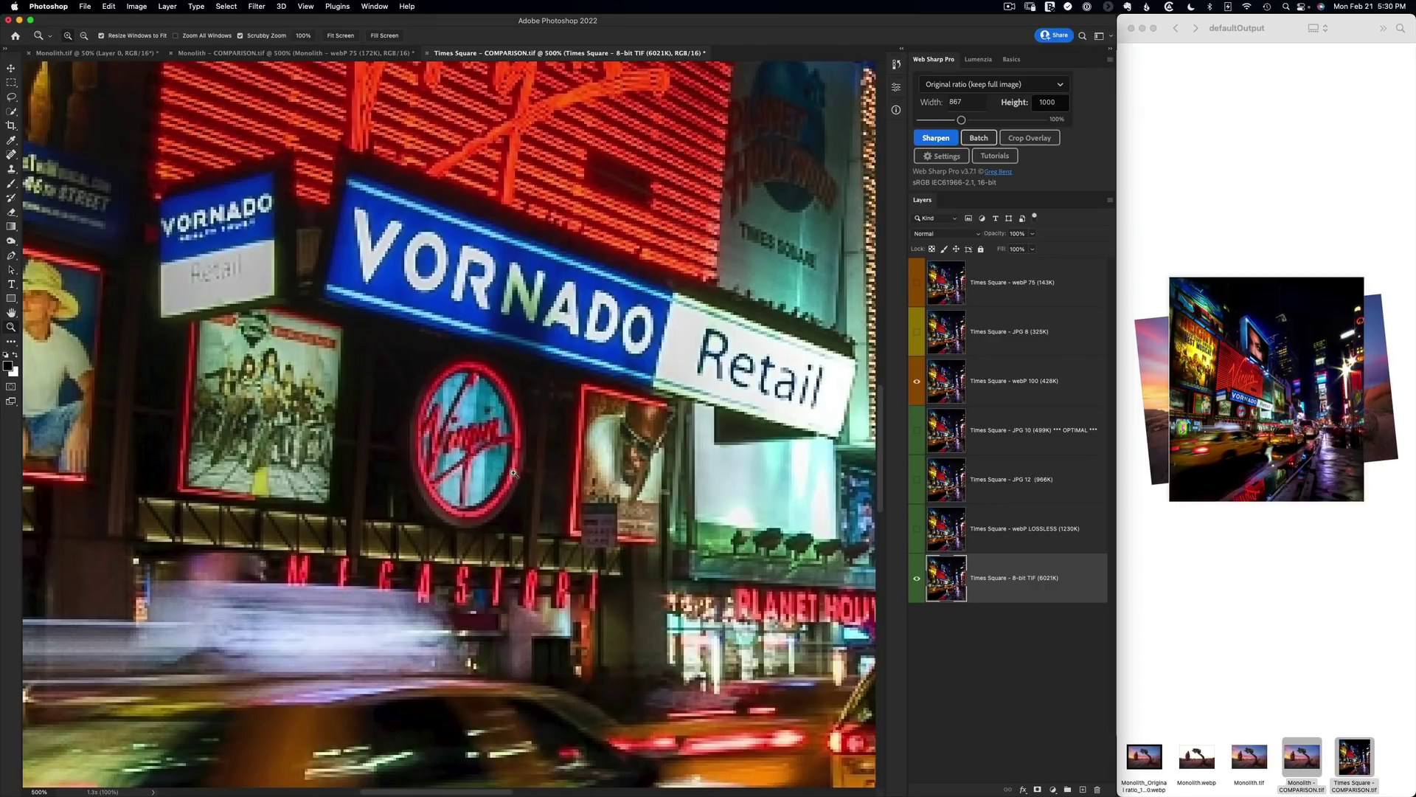
{"action": "scroll", "coordinate": [514, 472], "scroll_direction": "down", "scroll_amount": 5}
{"action": "scroll", "coordinate": [514, 472], "scroll_direction": "right", "scroll_amount": 5}
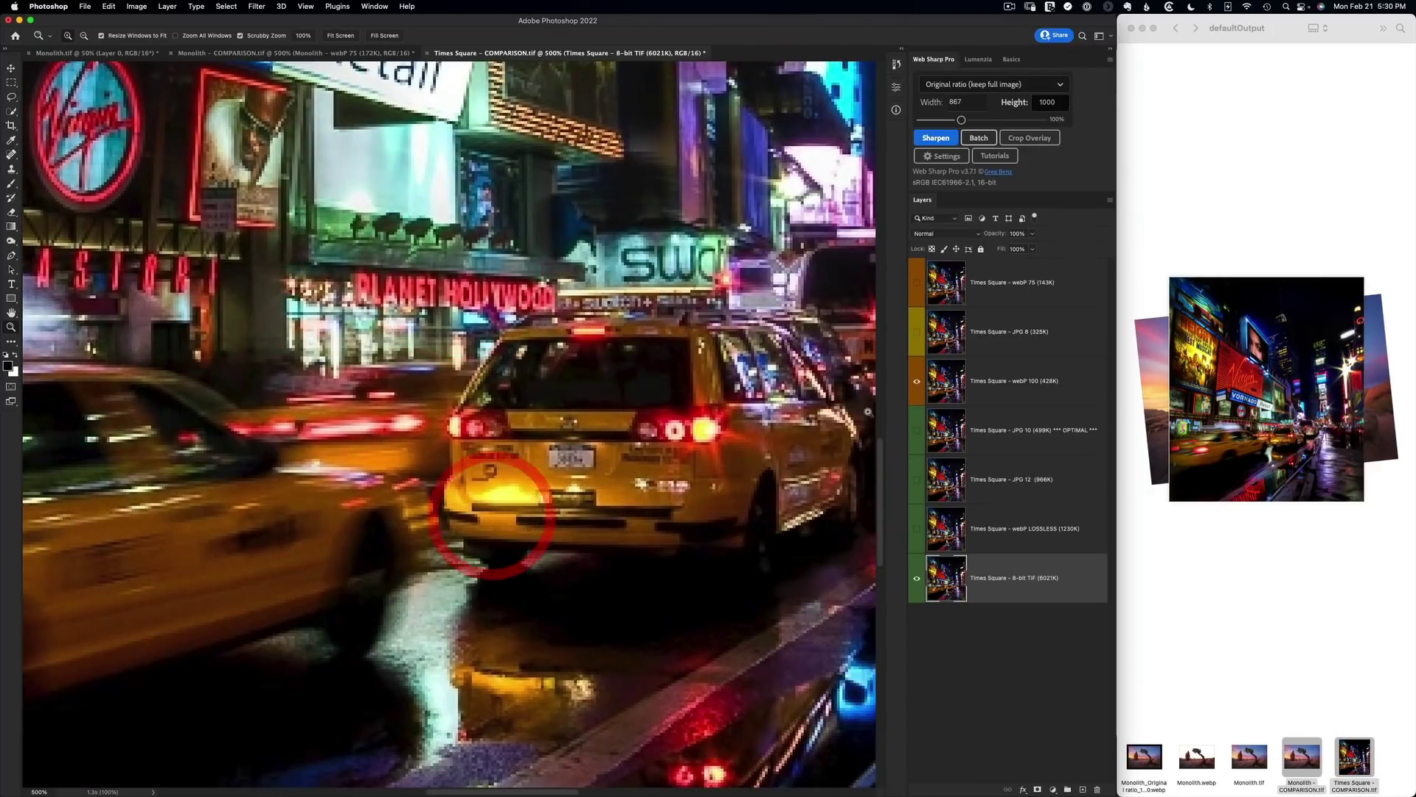
{"action": "left_click", "coordinate": [917, 380]}
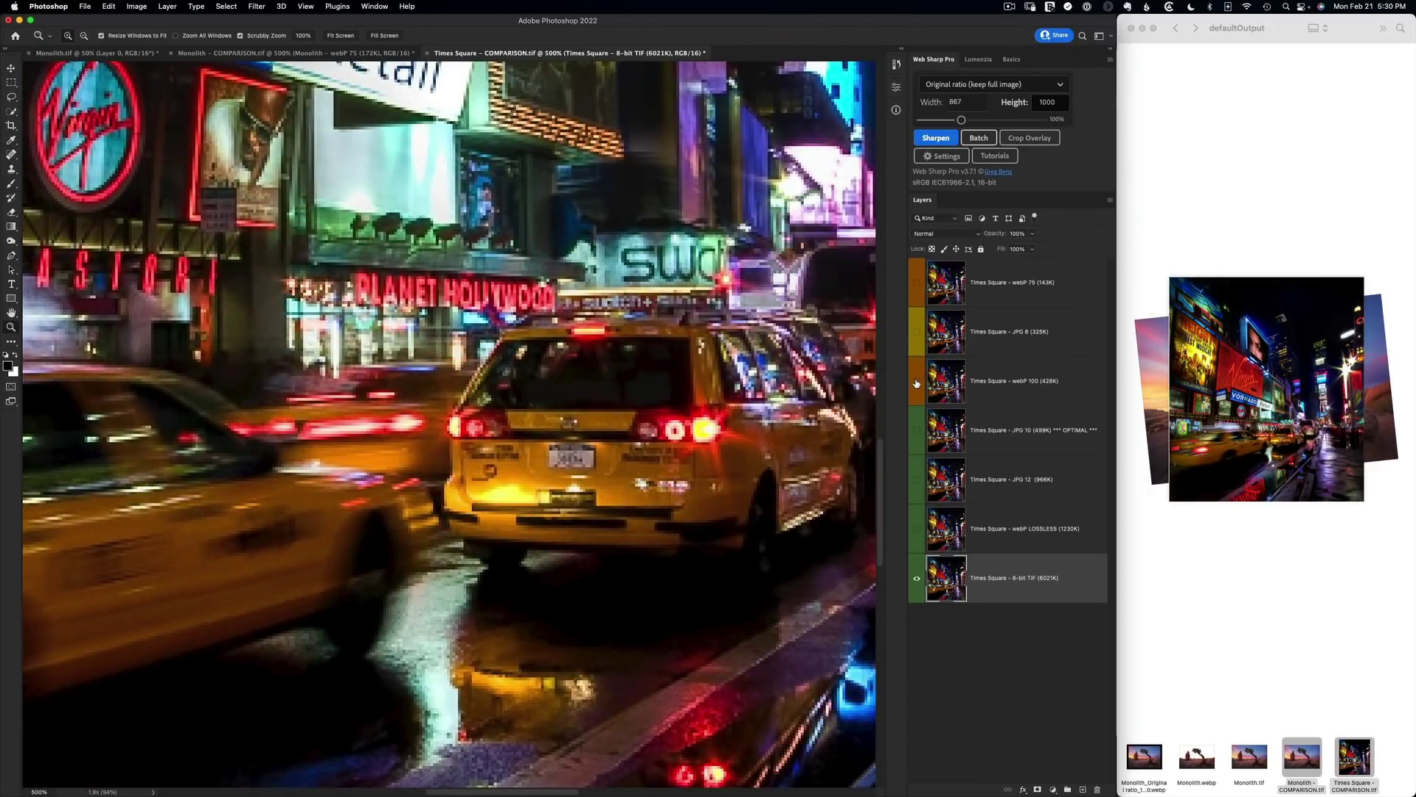
{"action": "scroll", "coordinate": [552, 493], "scroll_direction": "up", "scroll_amount": 3}
{"action": "scroll", "coordinate": [551, 492], "scroll_direction": "right", "scroll_amount": 5}
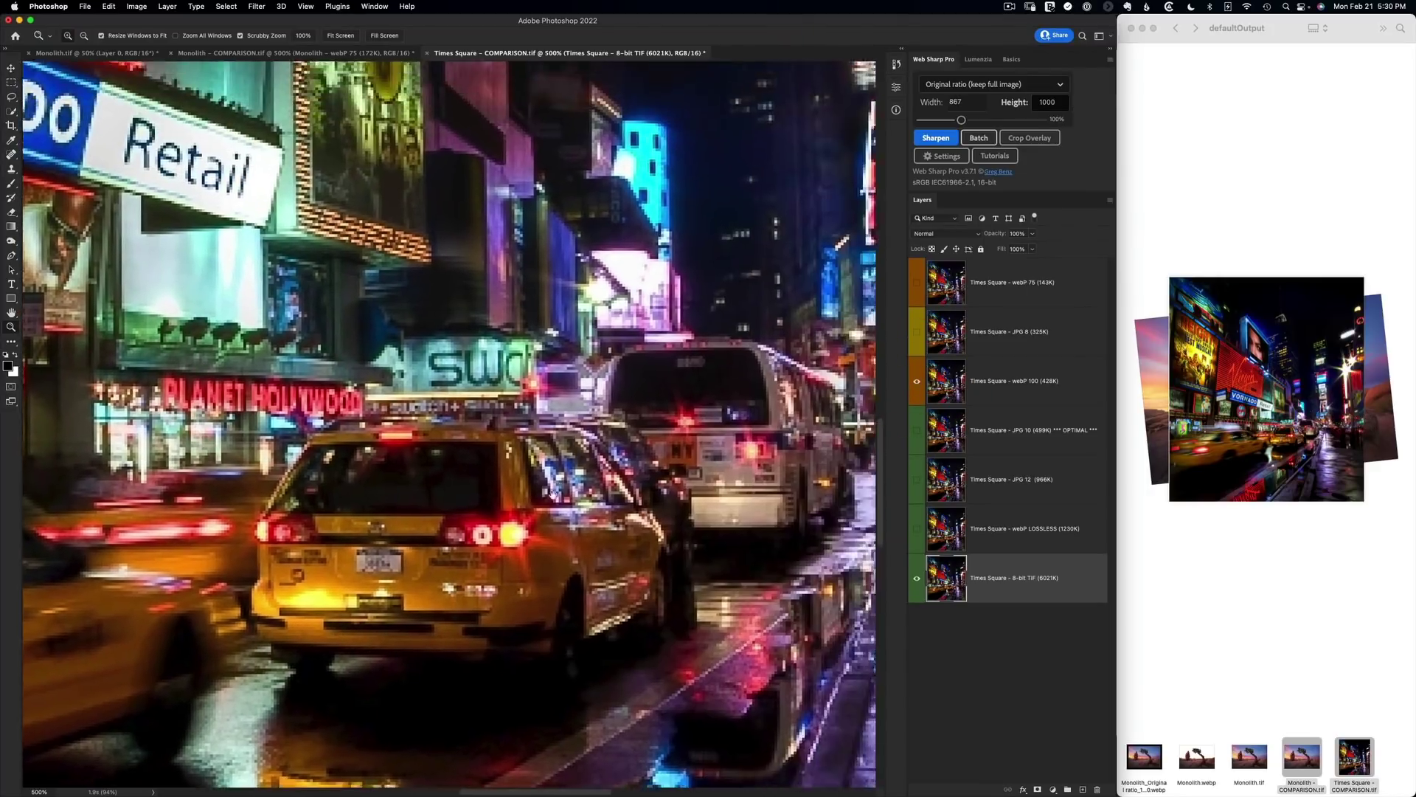
{"action": "scroll", "coordinate": [552, 493], "scroll_direction": "up", "scroll_amount": 2}
{"action": "scroll", "coordinate": [552, 492], "scroll_direction": "right", "scroll_amount": 2}
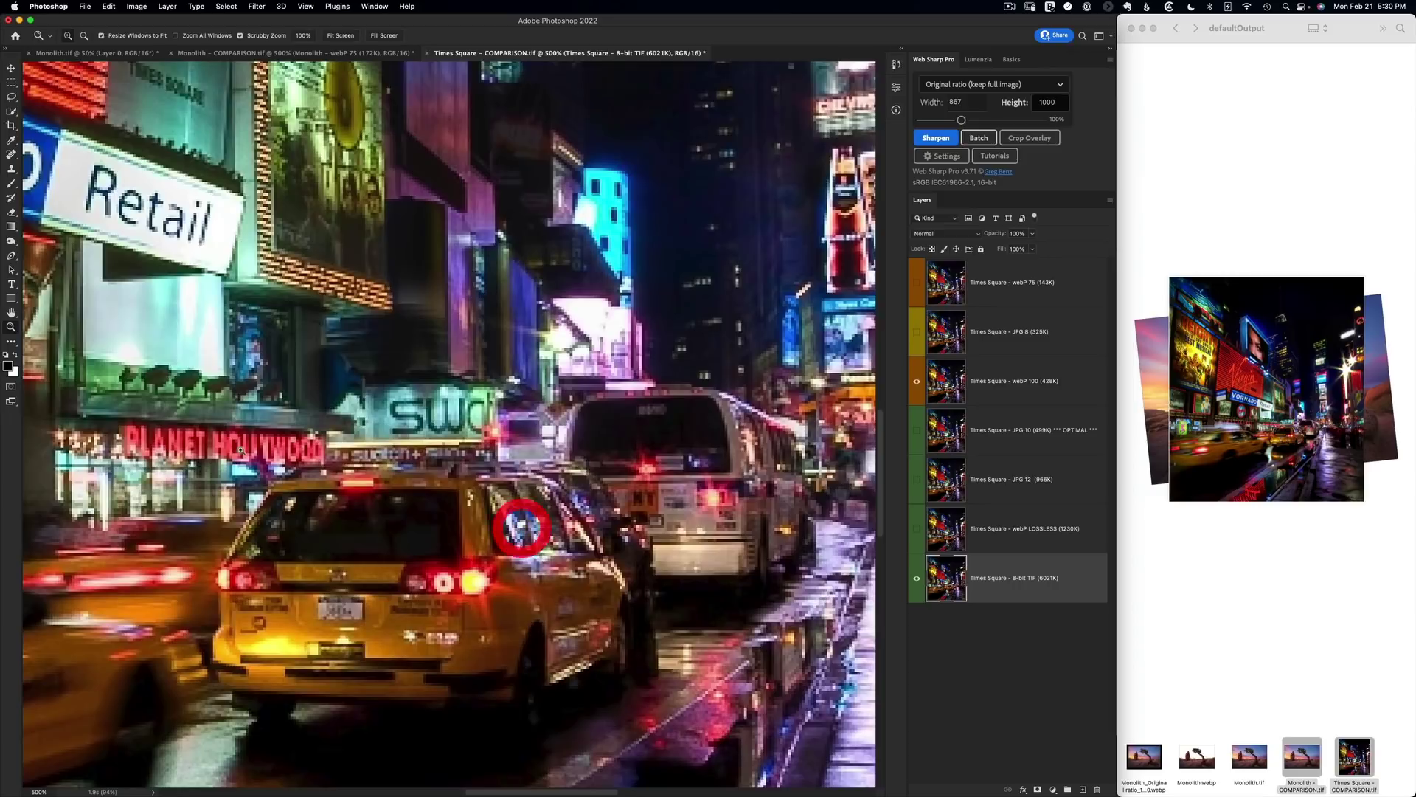
{"action": "left_click", "coordinate": [916, 380]}
Compare webP 100 on the ERNST & YOUNG and NYPD signs, then bring the street and taxis into view
{"action": "scroll", "coordinate": [704, 434], "scroll_direction": "up", "scroll_amount": 5}
{"action": "scroll", "coordinate": [704, 433], "scroll_direction": "right", "scroll_amount": 6}
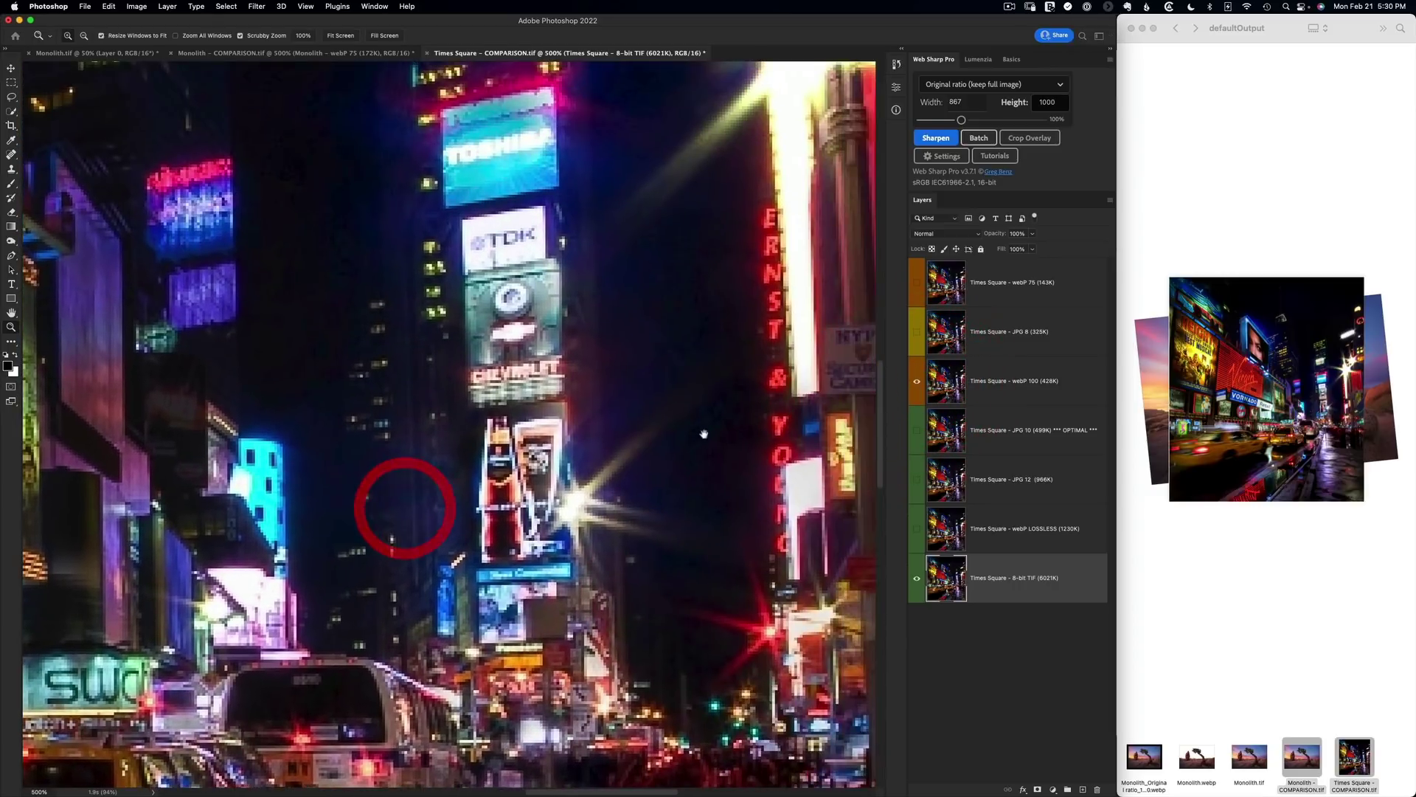
{"action": "left_click_drag", "start_coordinate": [705, 434], "coordinate": [393, 530]}
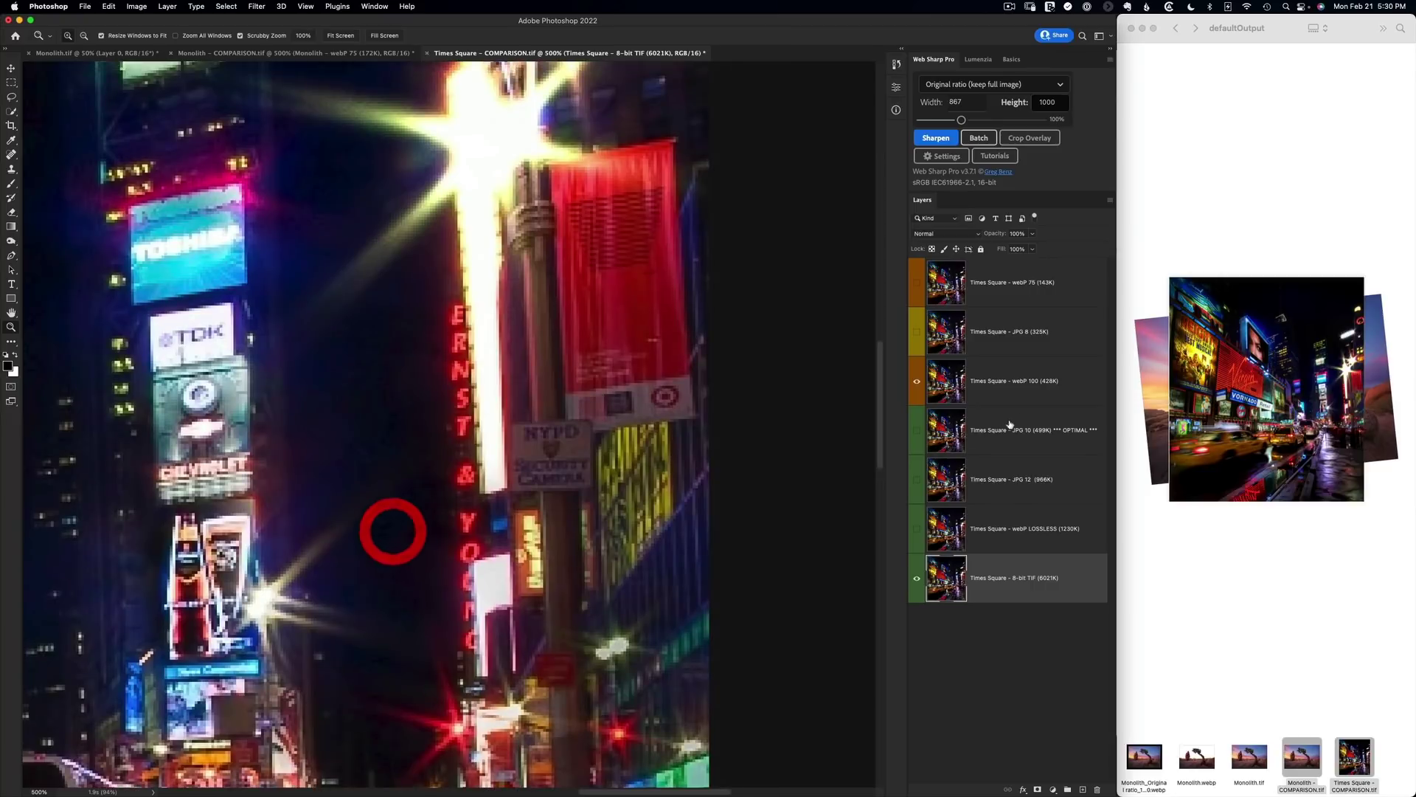
{"action": "left_click", "coordinate": [917, 381]}
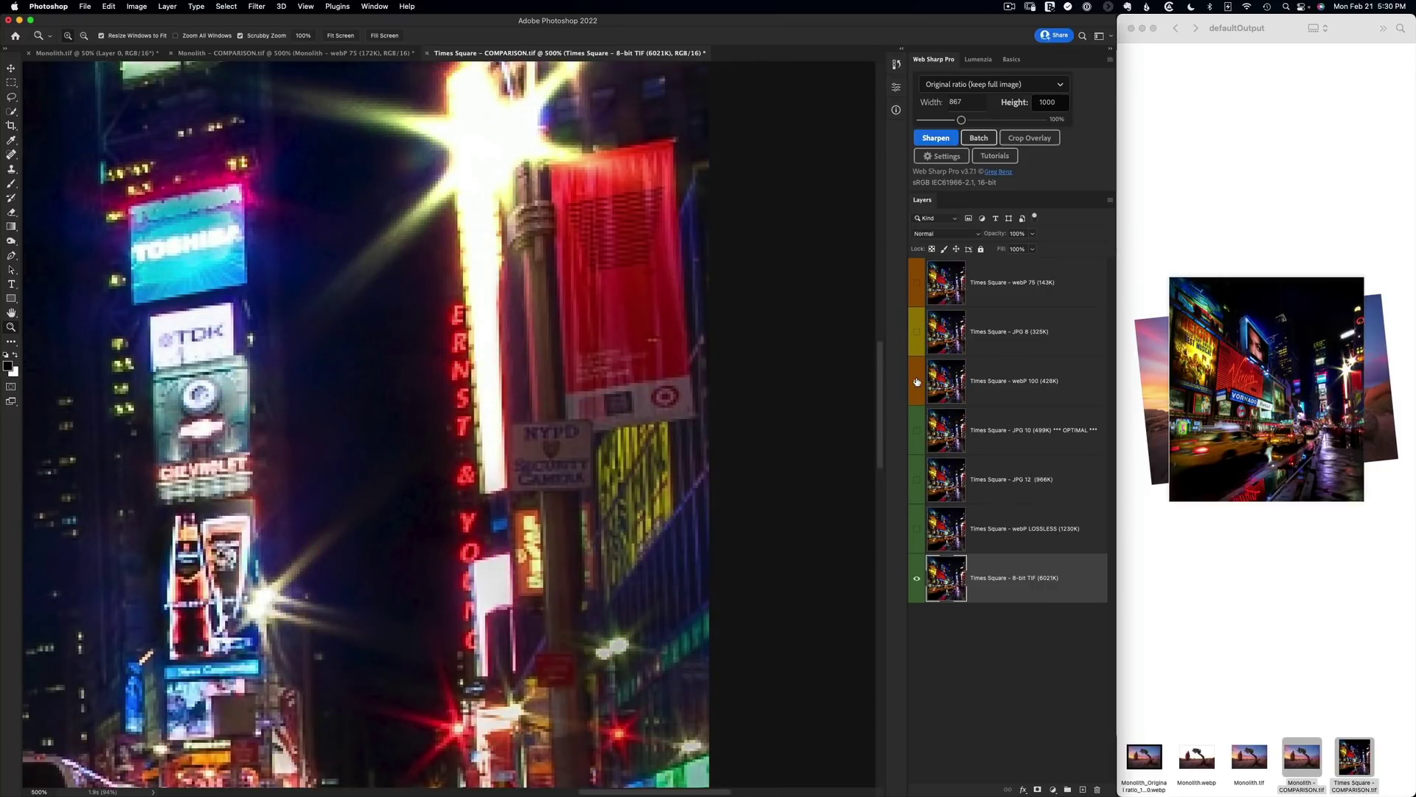
{"action": "left_click", "coordinate": [917, 381]}
{"action": "left_click_drag", "start_coordinate": [440, 689], "coordinate": [542, 372]}
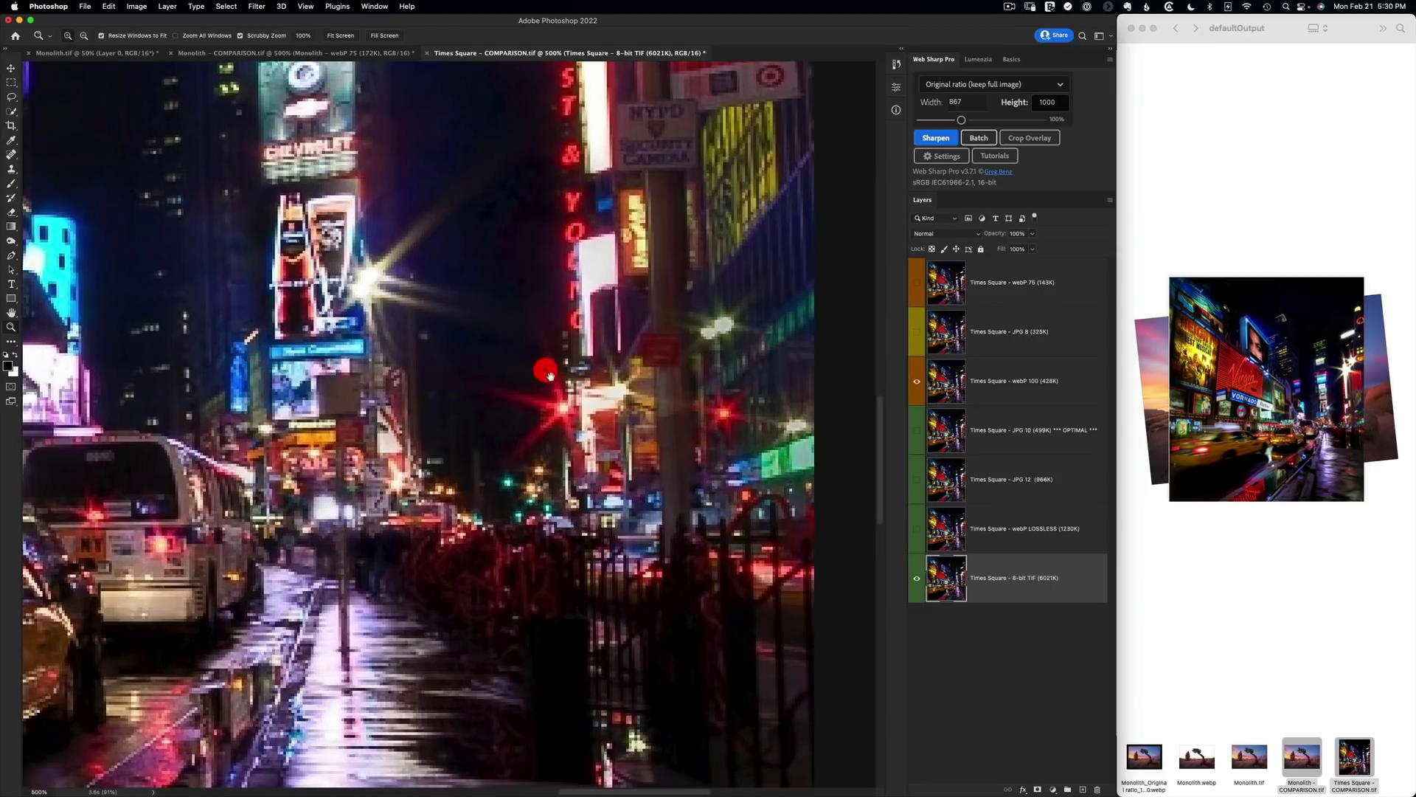
Show webP LOSSLESS and flip webP 100 repeatedly against it, then make webP LOSSLESS active
{"action": "left_click", "coordinate": [917, 381]}
{"action": "left_click", "coordinate": [1029, 388]}
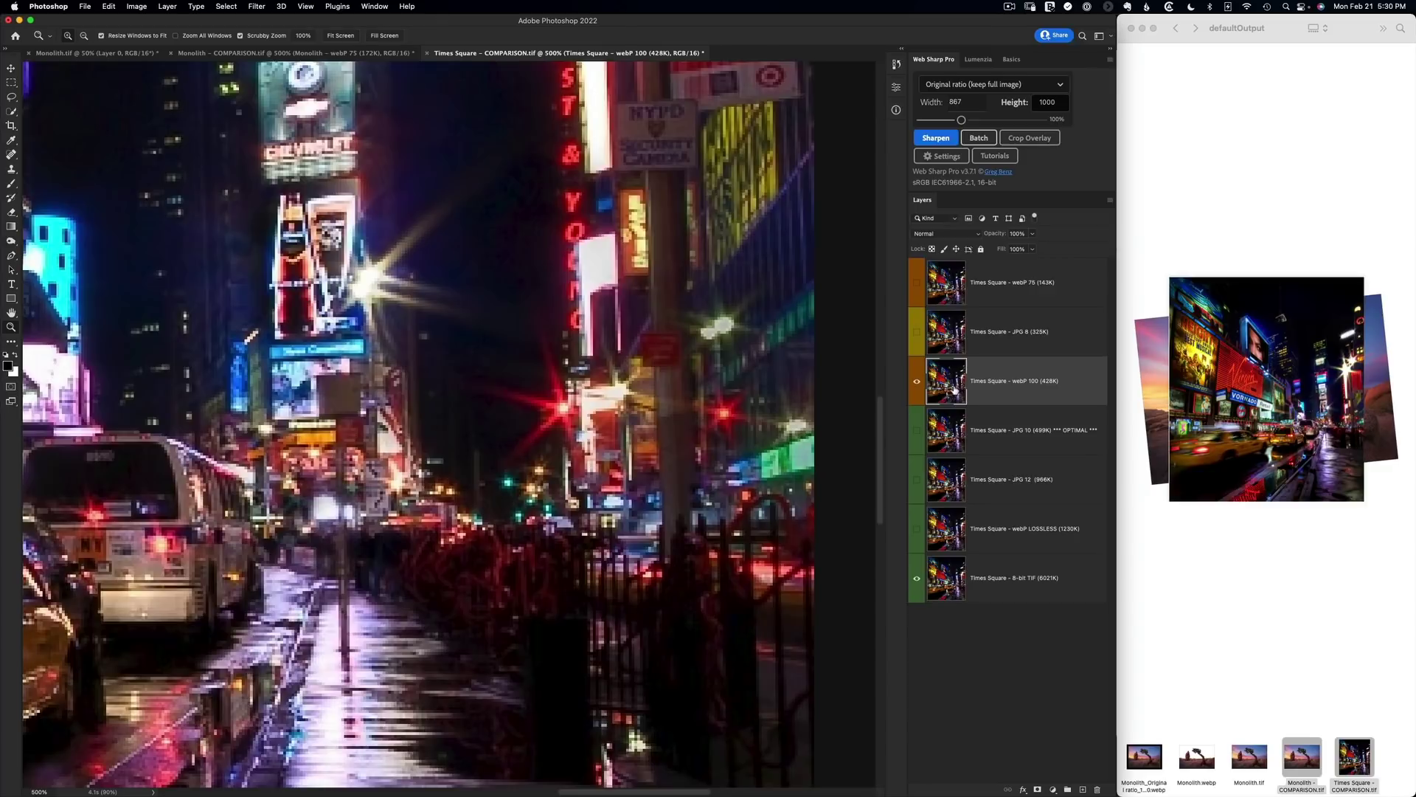
{"action": "left_click", "coordinate": [916, 529]}
{"action": "left_click", "coordinate": [918, 380]}
{"action": "left_click", "coordinate": [918, 382]}
{"action": "left_click", "coordinate": [918, 382]}
{"action": "left_click", "coordinate": [918, 382]}
{"action": "left_click", "coordinate": [918, 382]}
{"action": "left_click", "coordinate": [918, 382]}
{"action": "left_click", "coordinate": [1022, 532]}
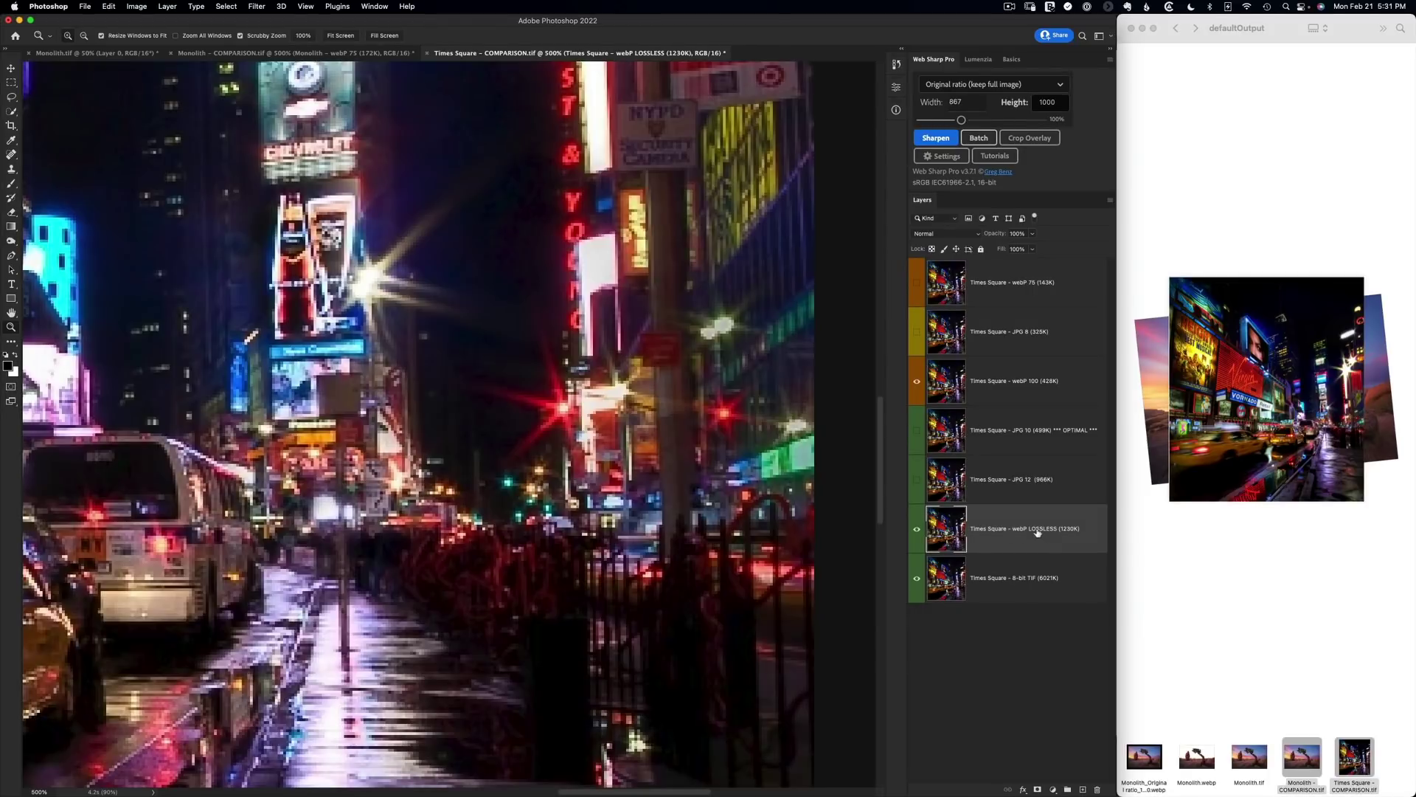
Compare JPG 8 and webP 75, hide webP 100, JPG 8 and webP 75, and view at 100%
{"action": "left_click", "coordinate": [916, 334]}
{"action": "left_click_drag", "start_coordinate": [506, 430], "coordinate": [680, 520]}
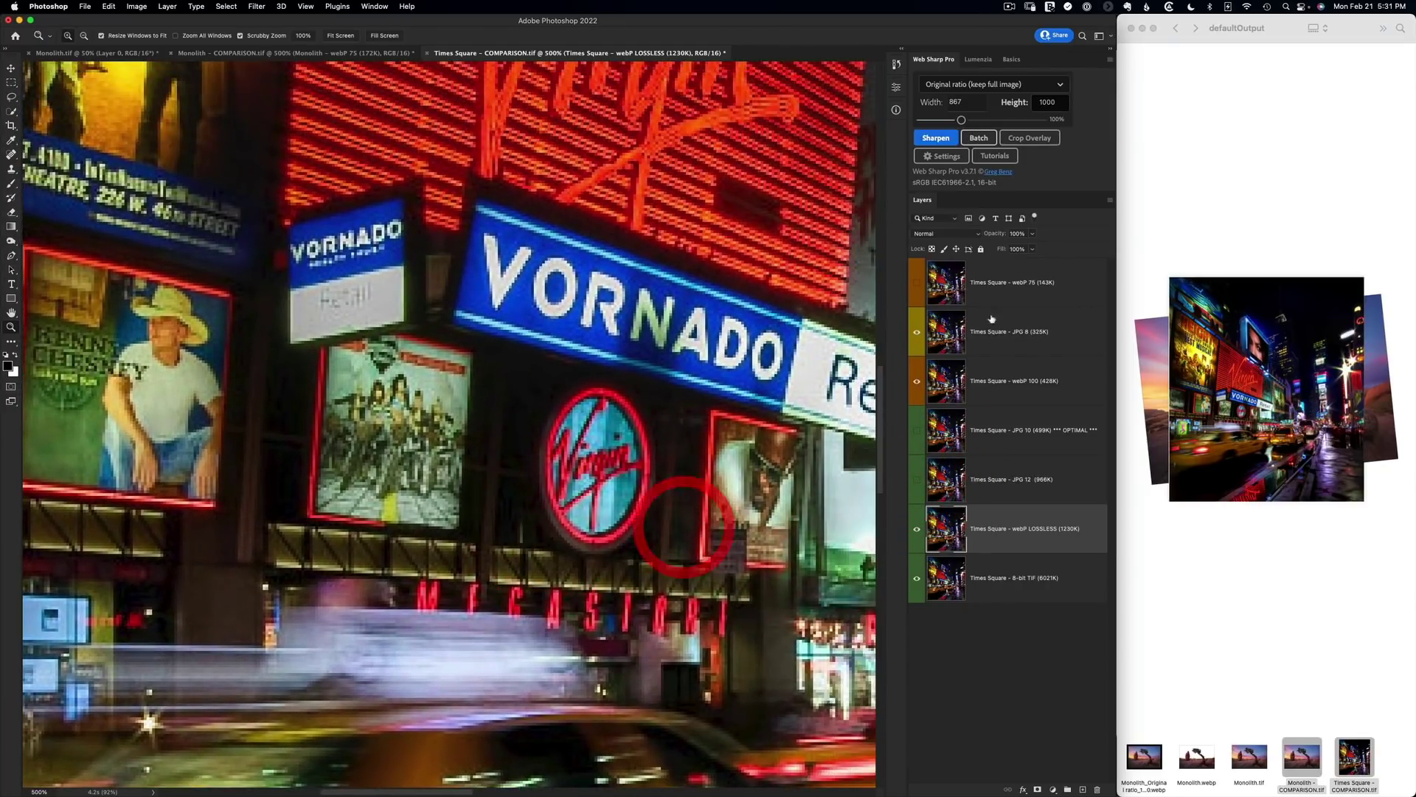
{"action": "left_click", "coordinate": [917, 334]}
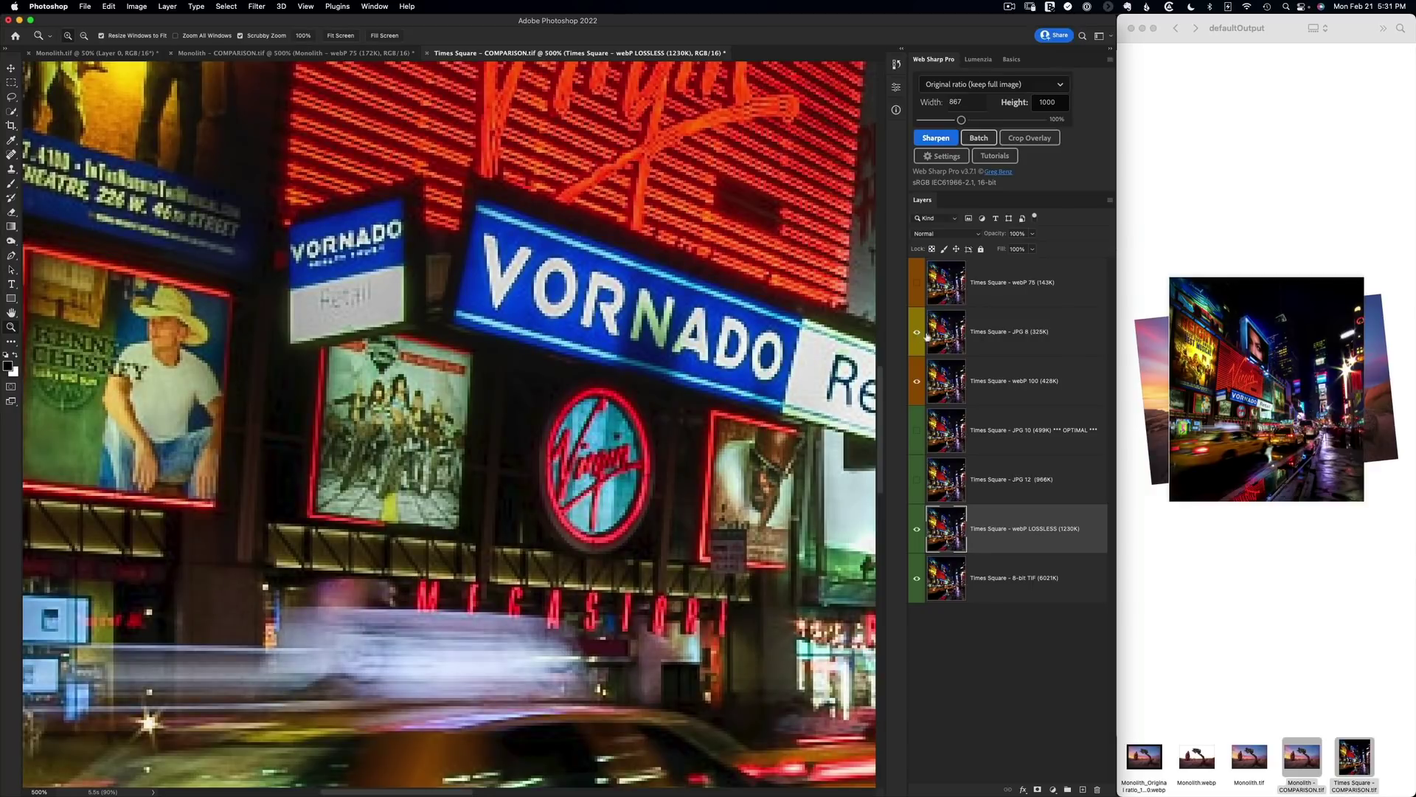
{"action": "left_click", "coordinate": [930, 340]}
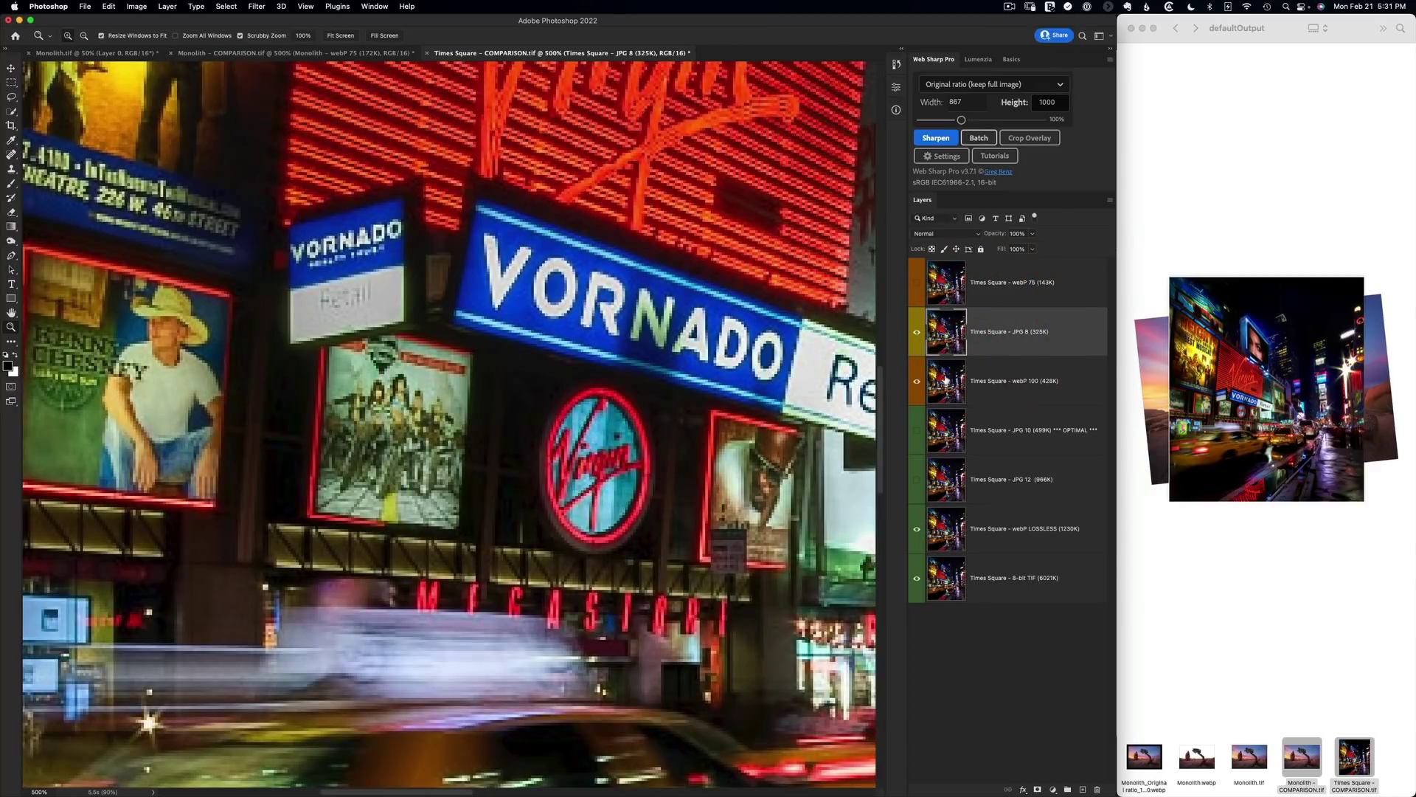
{"action": "left_click", "coordinate": [916, 282]}
{"action": "left_click_drag", "start_coordinate": [916, 388], "coordinate": [920, 293]}
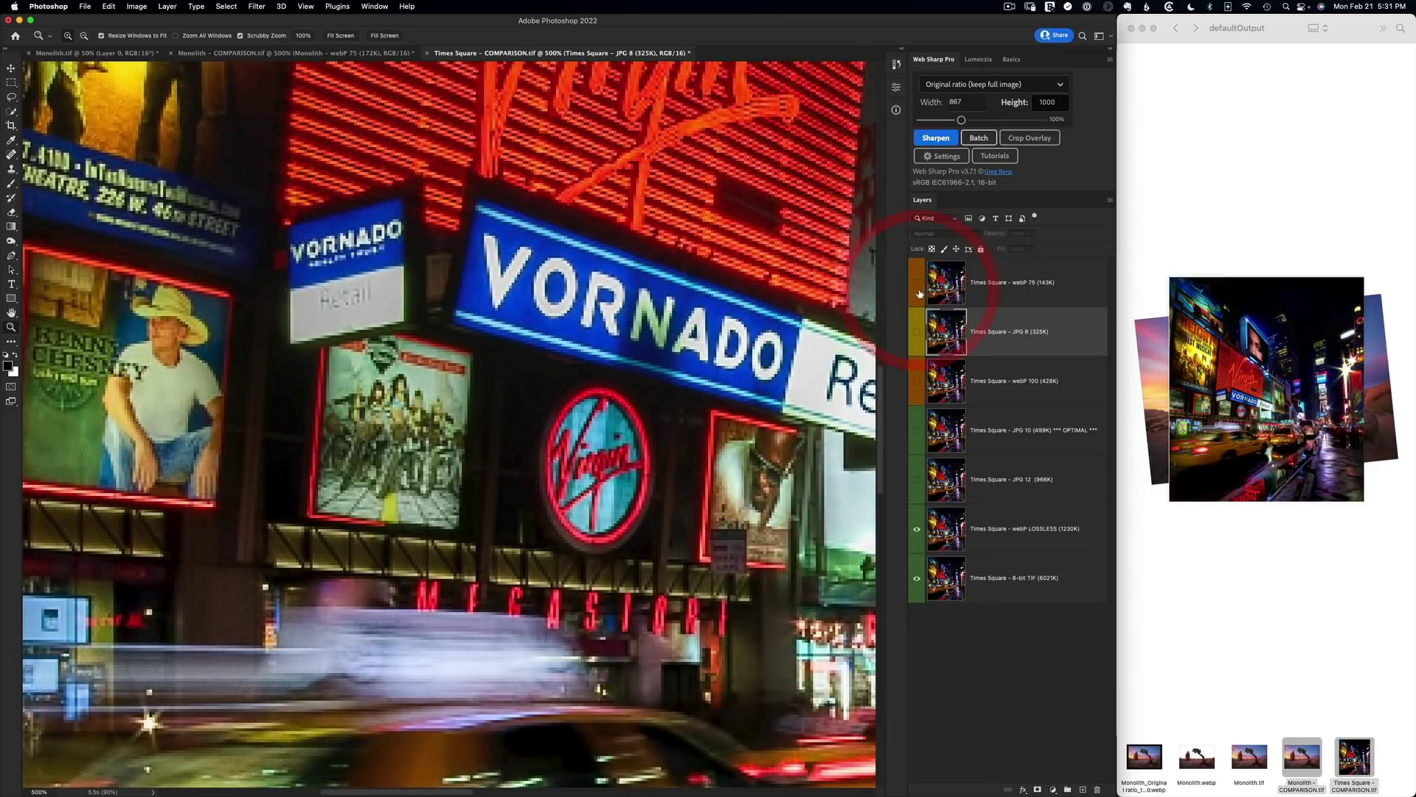
{"action": "key", "text": "super+0"}
{"action": "key", "text": "super+1"}
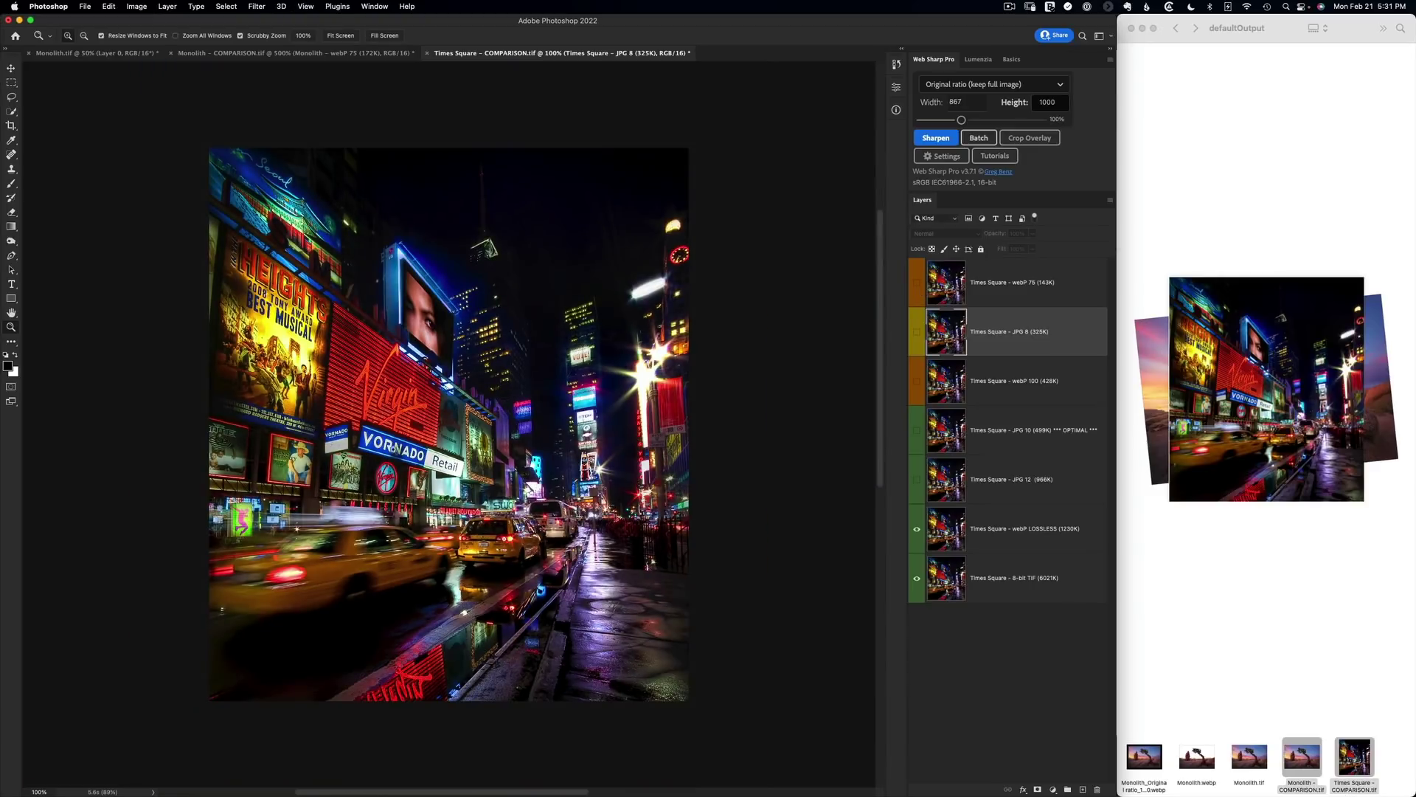
Switch to the Monolith – COMPARISON.tif document and fit the whole landscape on screen
{"action": "left_click", "coordinate": [331, 53]}
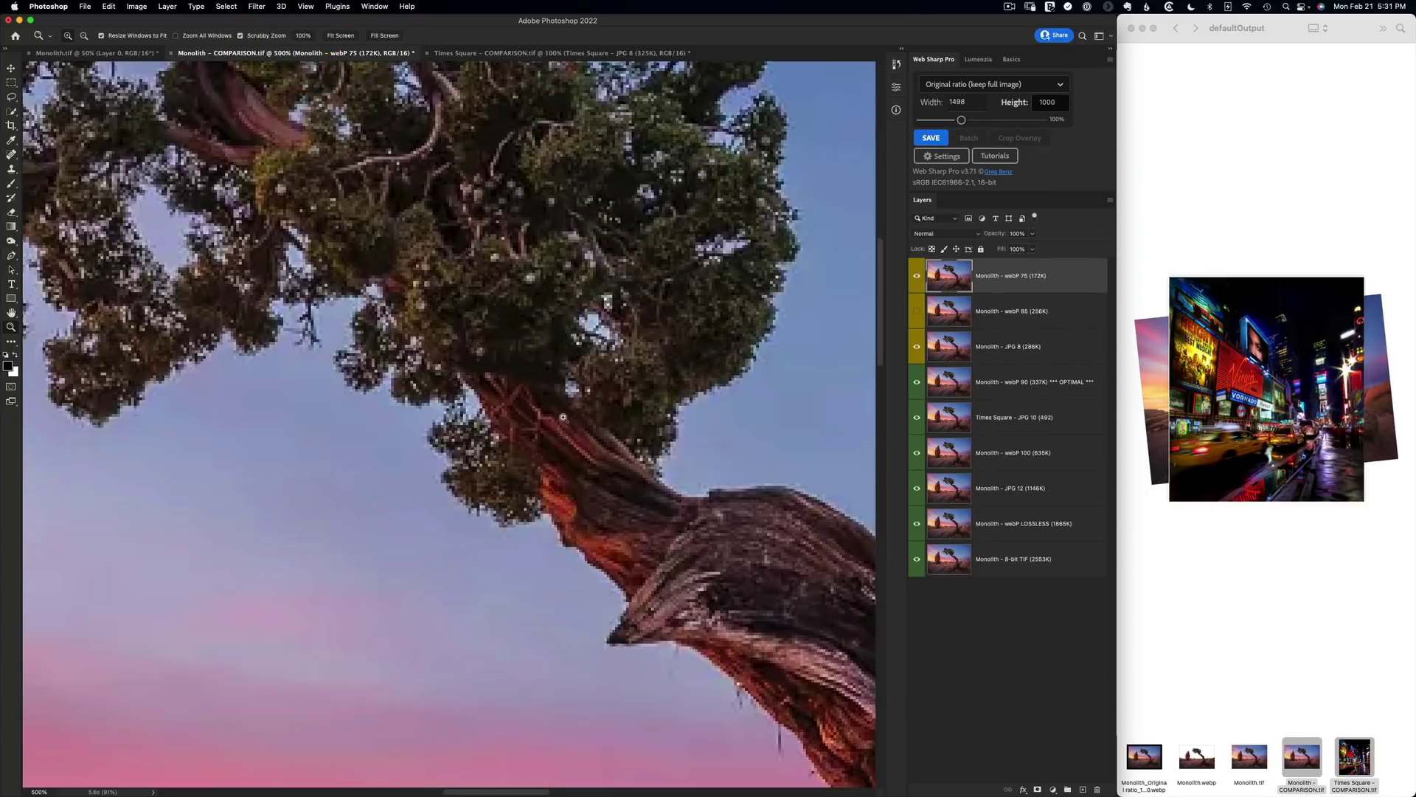
{"action": "key", "text": "super+0"}
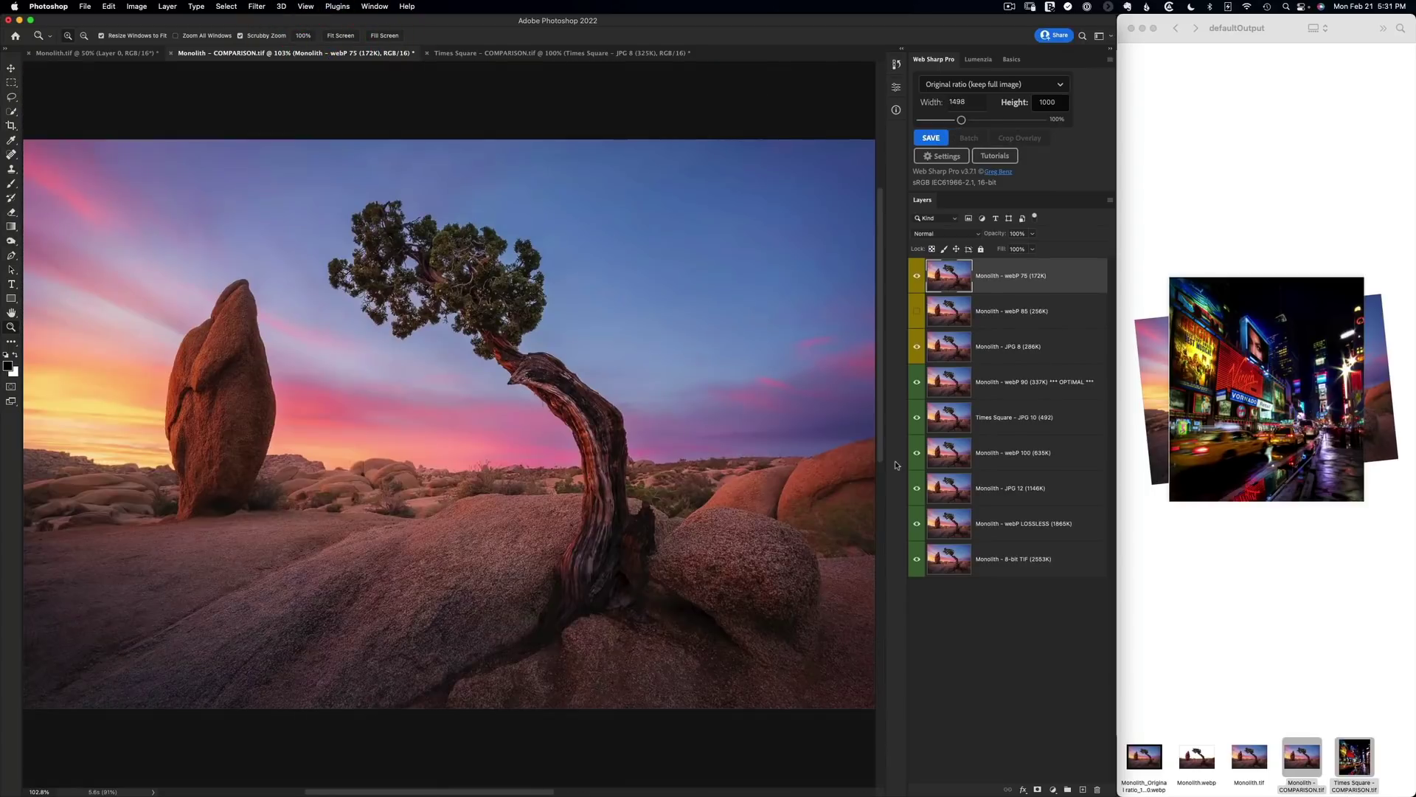